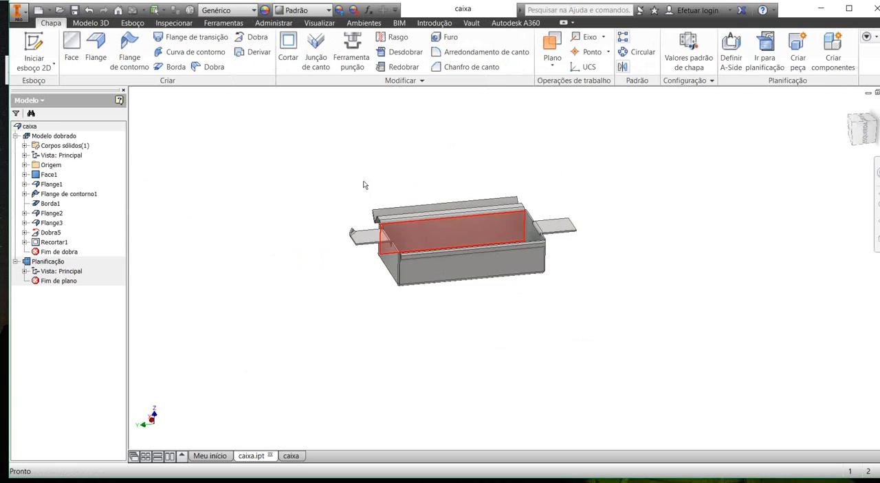
# Step: Create a new part from the metric Sheet Metal (mm).ipt template
pyautogui.moveTo(335, 178)
pyautogui.keyDown('shift'); pyautogui.mouseDown(button='middle')
pyautogui.moveTo(349, 181)
pyautogui.moveTo(340, 187)
pyautogui.mouseUp(button='middle'); pyautogui.keyUp('shift')
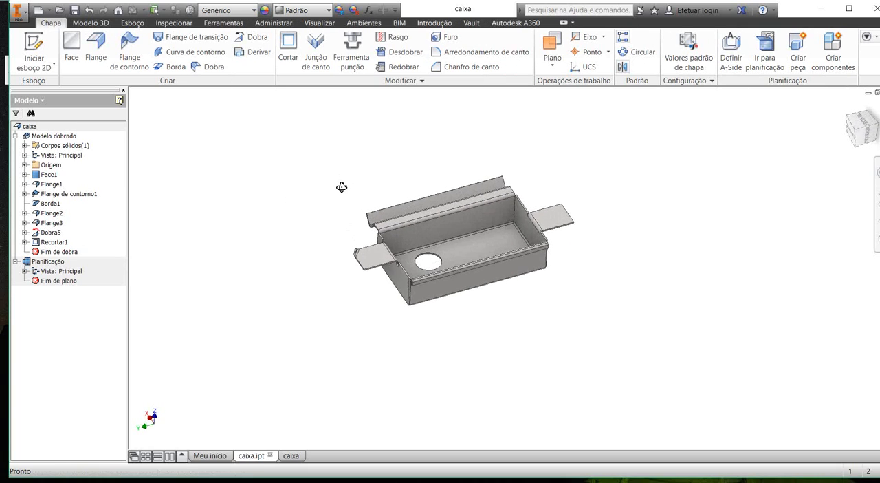
pyautogui.scroll(4, 339, 187)
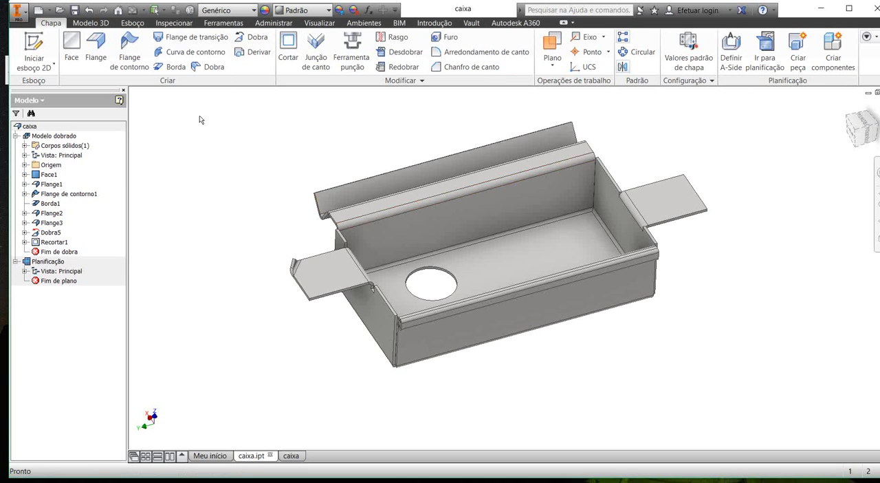
pyautogui.click(30, 10)
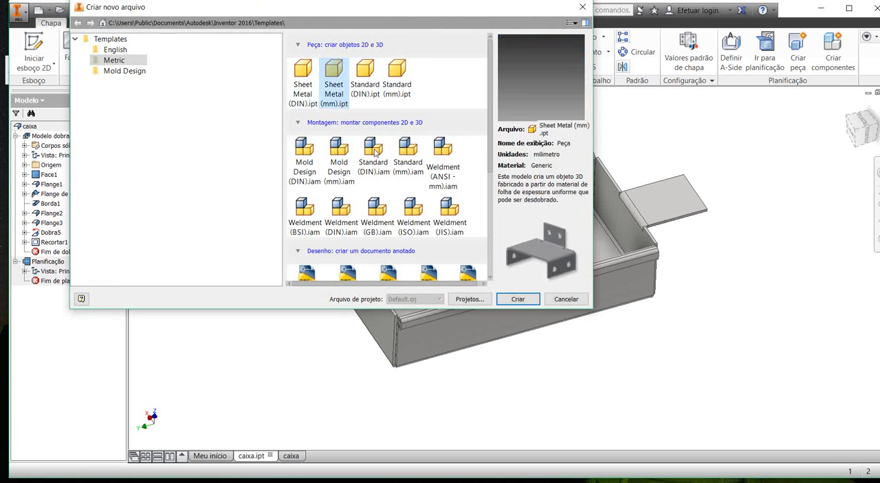
pyautogui.press('Return')
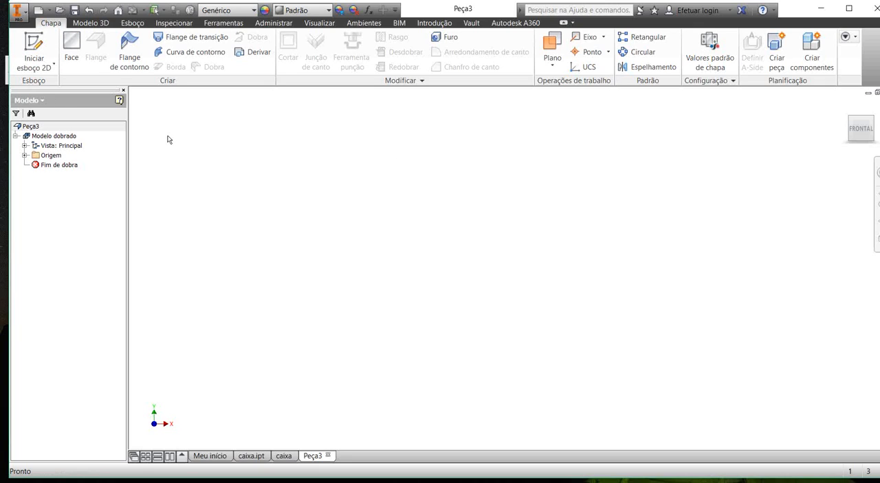
# Step: Start a sketch on the XY plane and draw a center rectangle at the origin, about 28 mm by 14 mm
pyautogui.click(33, 46)
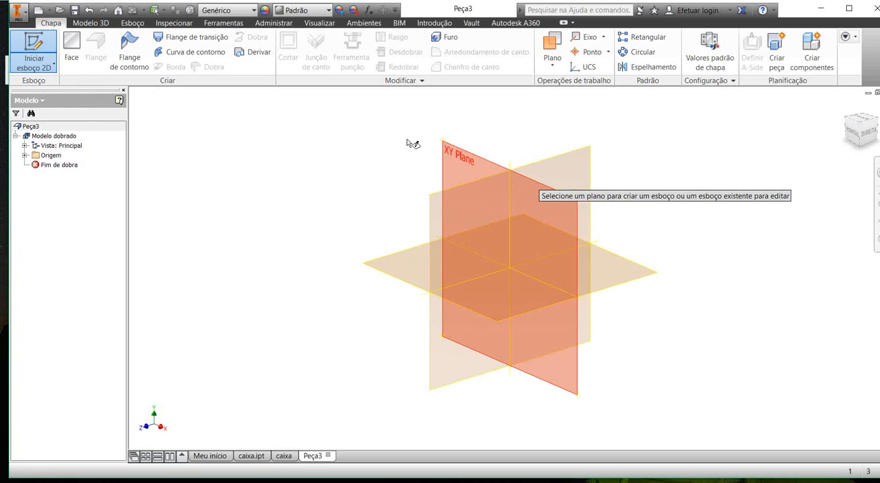
pyautogui.click(372, 136)
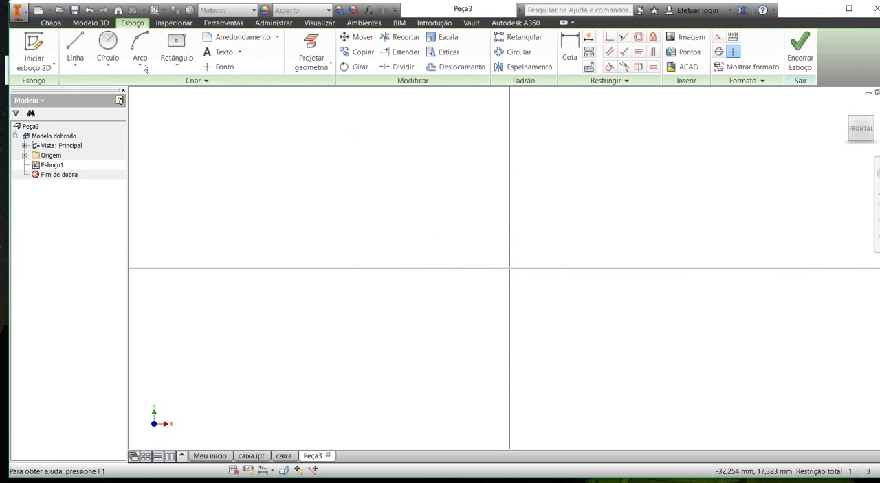
pyautogui.click(176, 43)
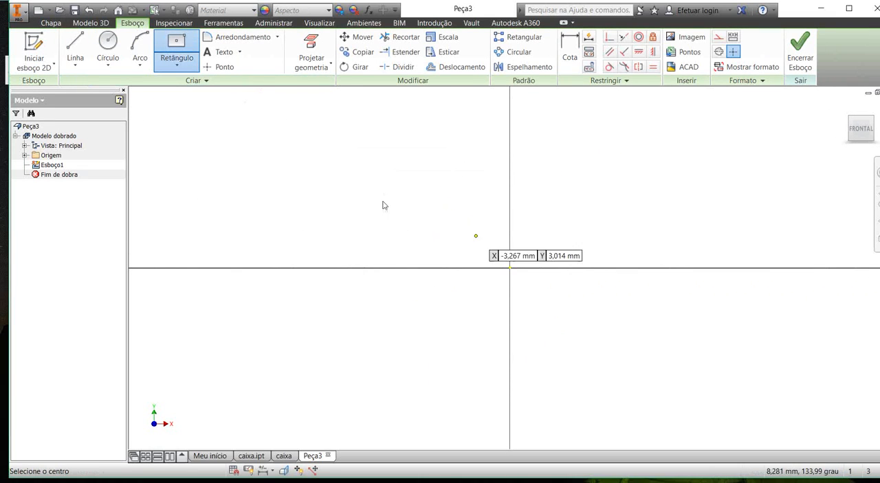
pyautogui.click(407, 210)
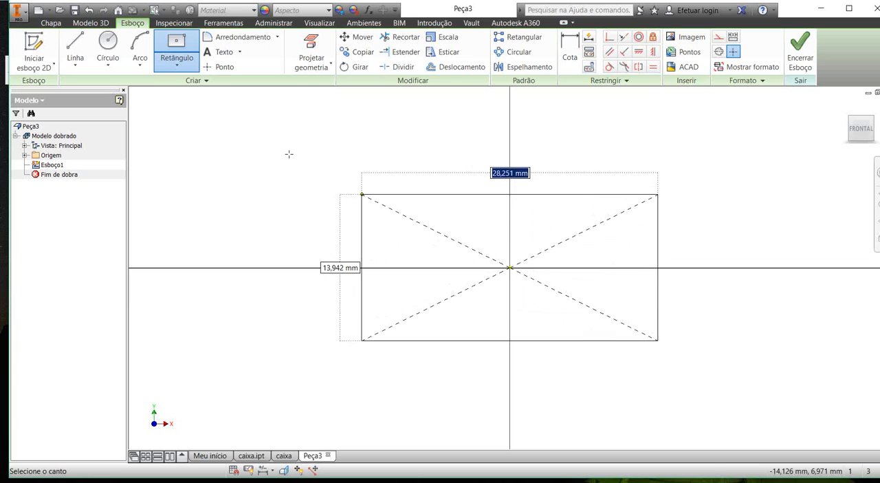
pyautogui.click(362, 195)
pyautogui.press('Escape')
# Step: Dimension the rectangle with a width of 200 mm and a height of 100 mm, and finish the sketch
pyautogui.scroll(5, 361, 194)
pyautogui.click(570, 50)
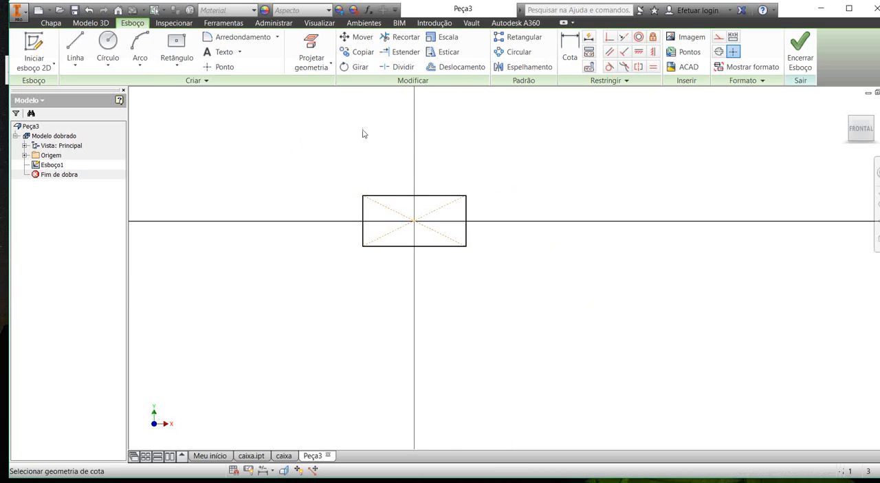
pyautogui.click(351, 156)
pyautogui.click(351, 145)
pyautogui.write('2')
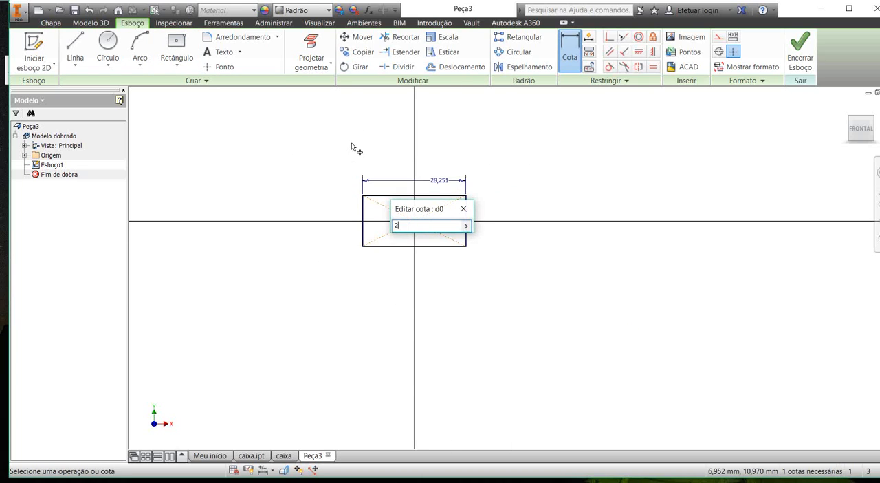
pyautogui.write('00')
pyautogui.press('Return')
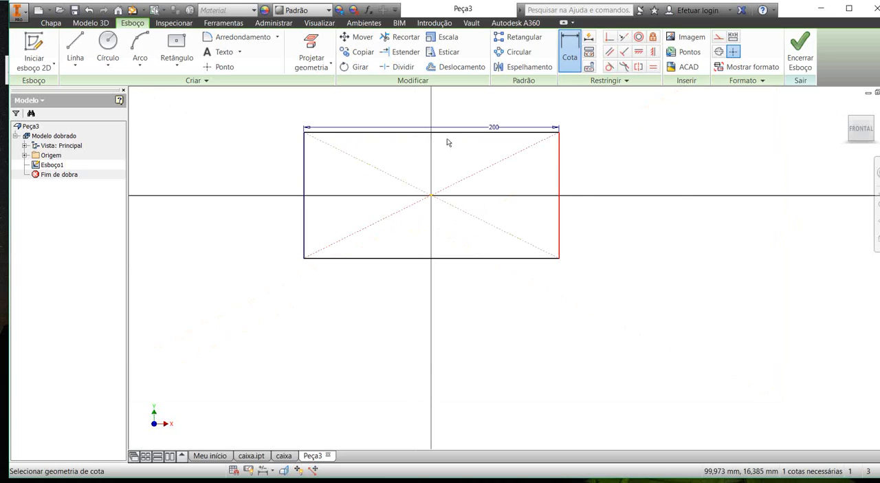
pyautogui.click(474, 146)
pyautogui.write('100')
pyautogui.press('Return')
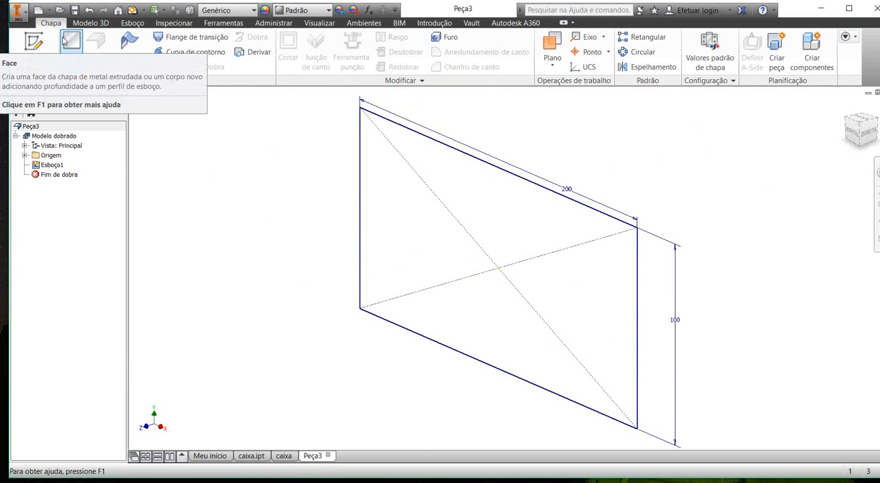
# Step: Create a sheet metal face from the rectangular profile, trying the flipped offset side and restoring the original direction
pyautogui.click(72, 42)
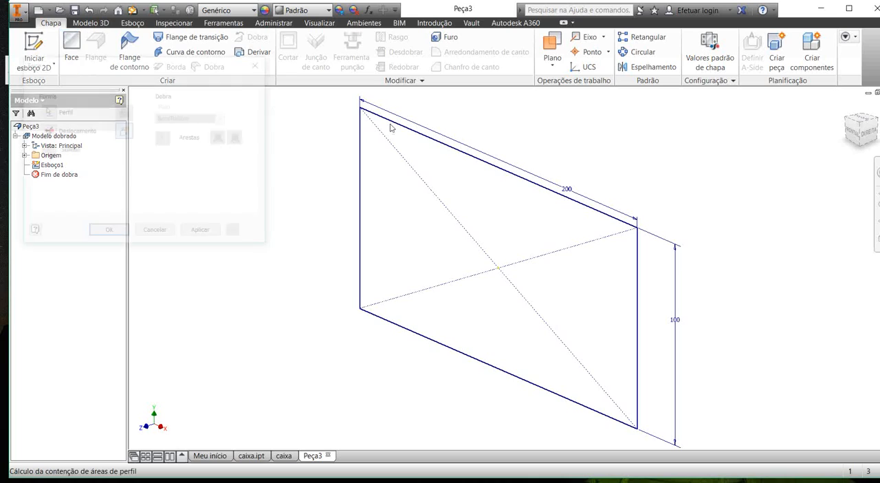
pyautogui.scroll(-5, 440, 211)
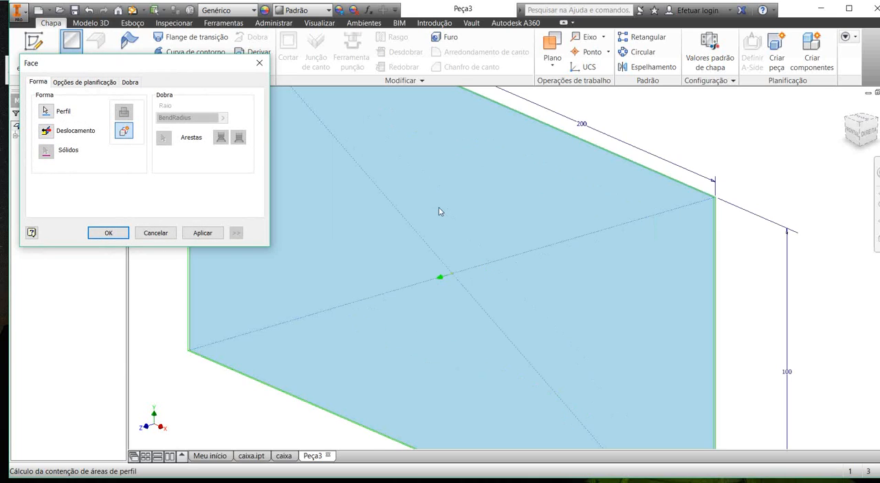
pyautogui.scroll(4, 440, 211)
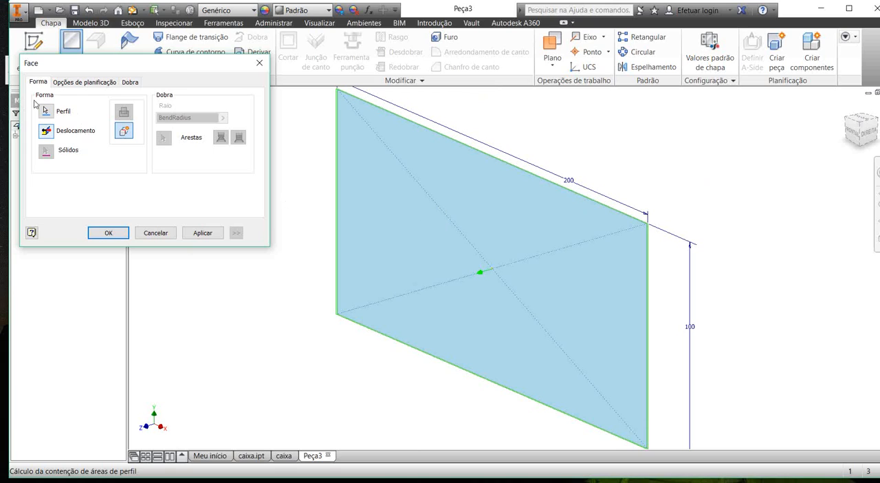
pyautogui.click(46, 130)
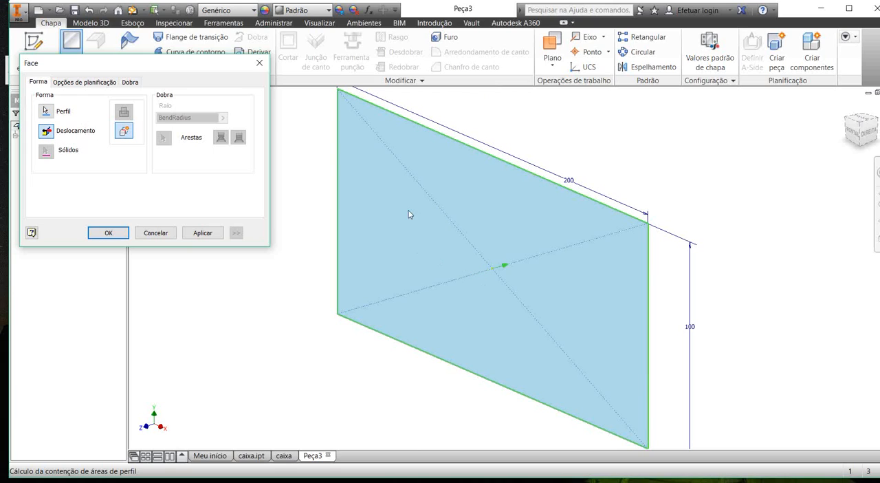
pyautogui.click(46, 130)
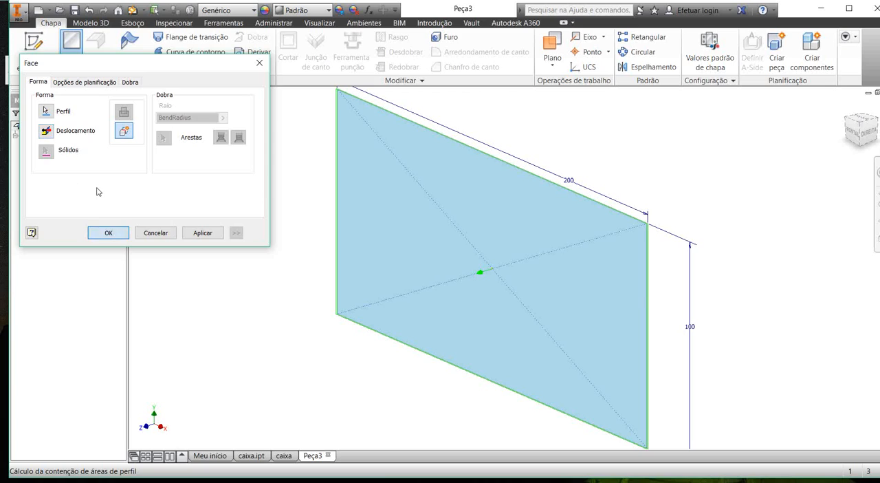
pyautogui.click(108, 232)
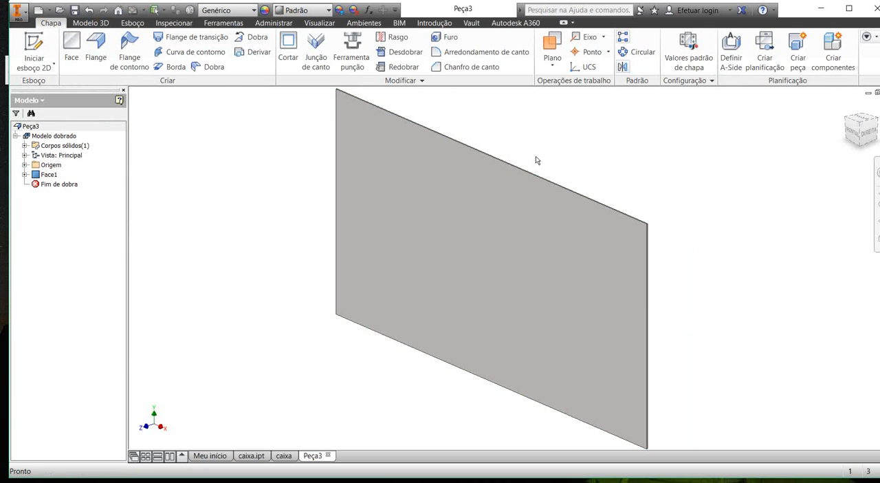
# Step: Turn off the rule-based thickness in the sheet metal defaults and set the sheet thickness to 2 mm
pyautogui.moveTo(537, 160); pyautogui.dragTo(492, 149, button='middle')
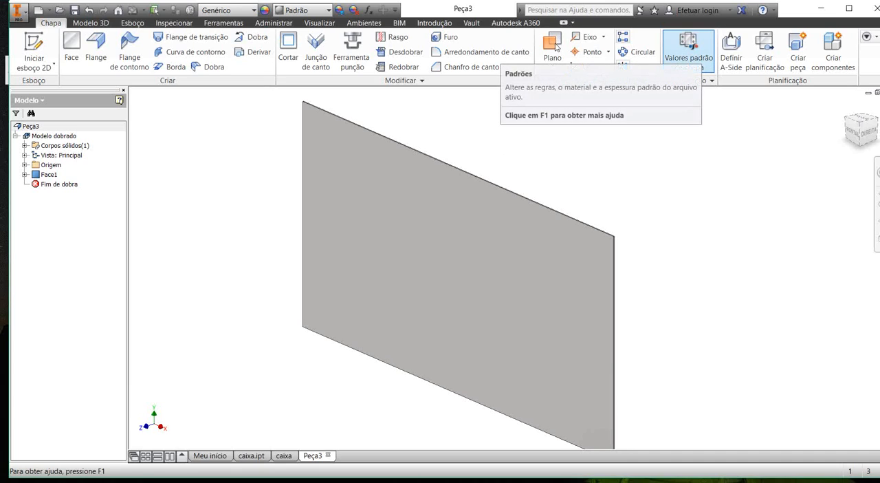
pyautogui.click(688, 52)
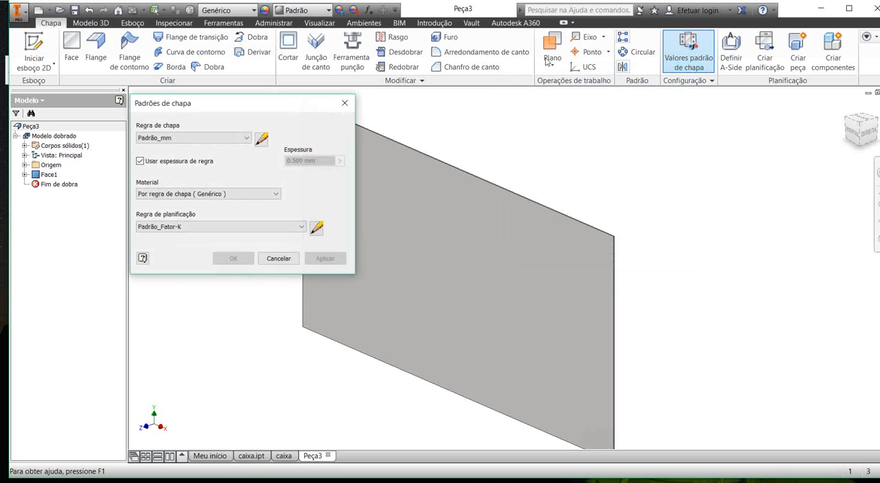
pyautogui.click(140, 160)
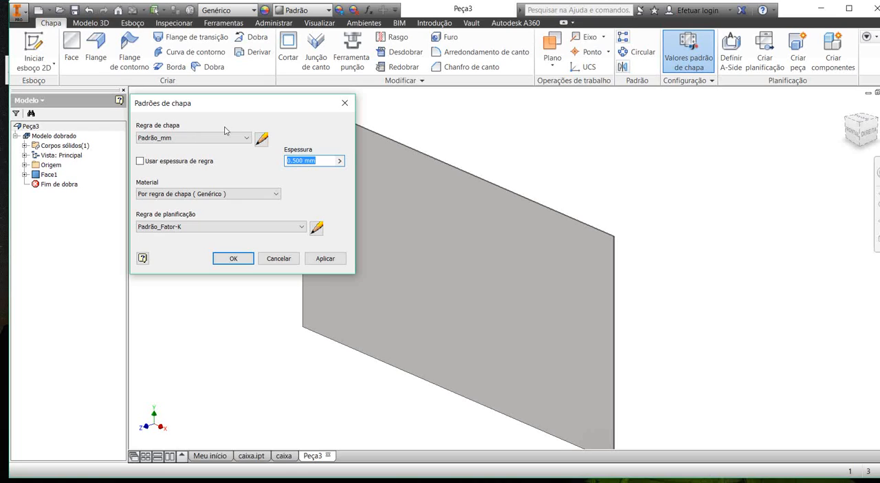
pyautogui.write('2')
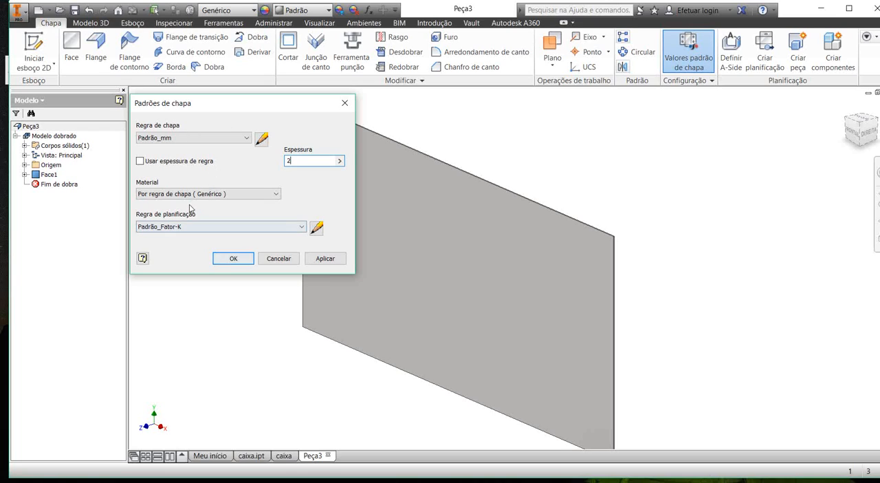
pyautogui.press('Return')
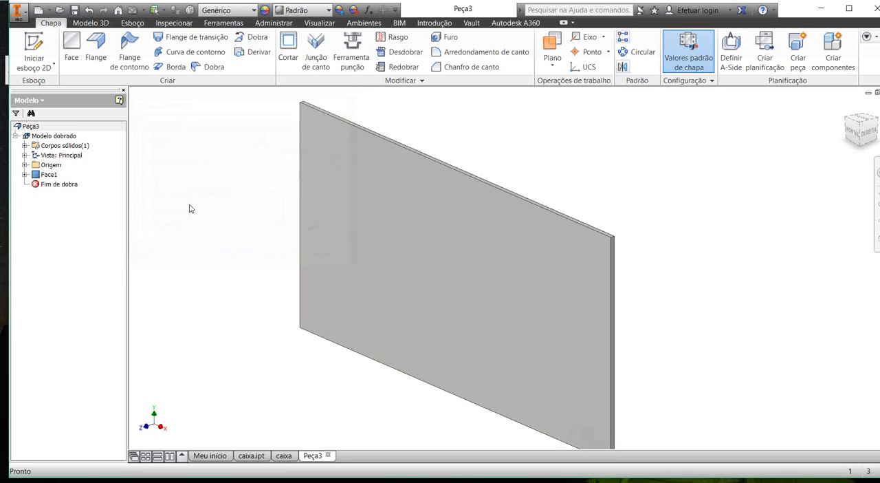
# Step: Measure the short thickness edge at the plate's upper corner
pyautogui.scroll(-4, 501, 190)
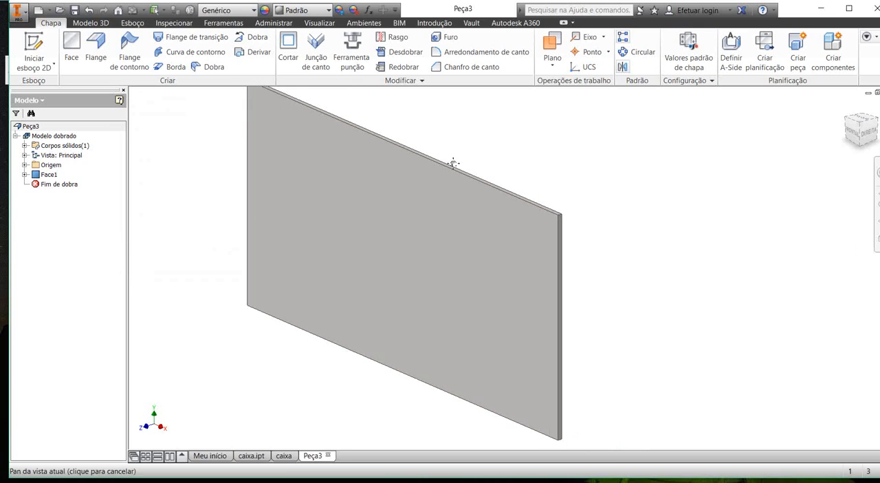
pyautogui.press('m')
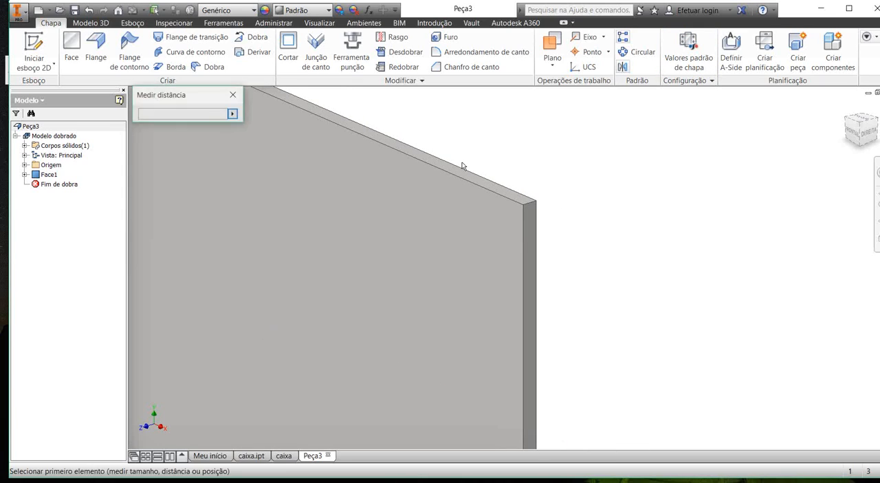
pyautogui.click(426, 161)
pyautogui.press('Escape')
pyautogui.scroll(4, 386, 123)
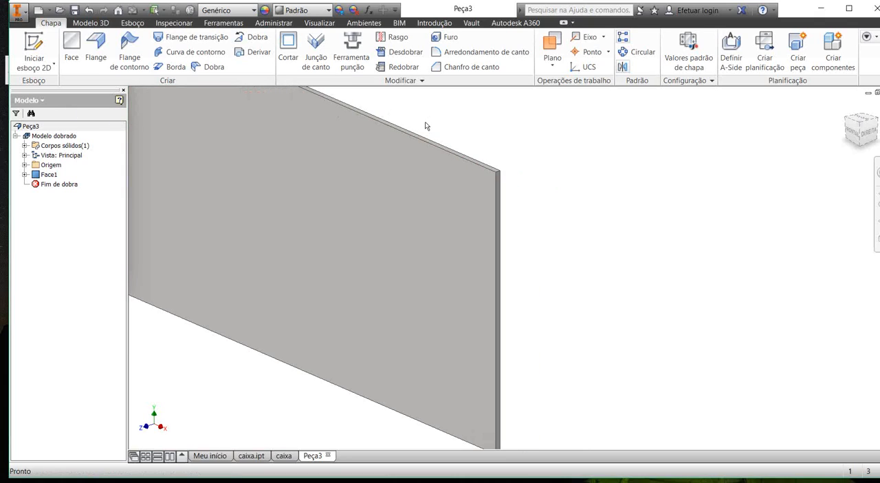
pyautogui.scroll(4, 472, 145)
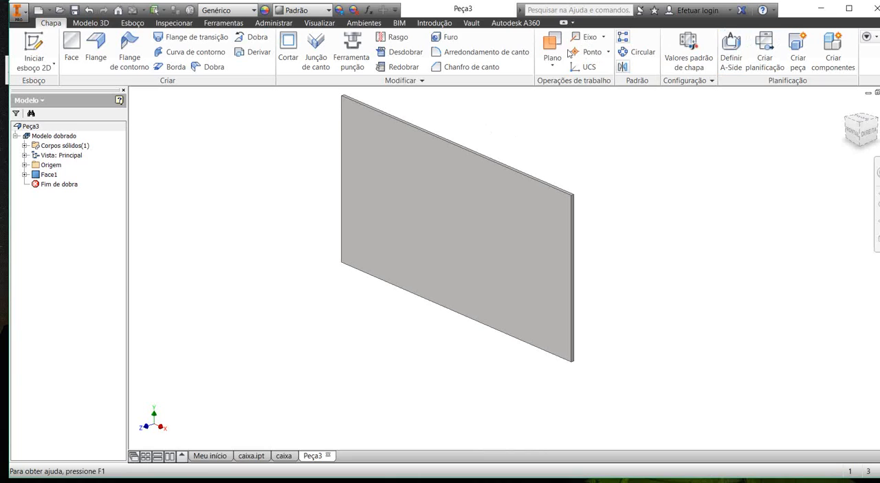
# Step: Check the thickness setting in the sheet metal defaults and close them without changes
pyautogui.click(689, 48)
pyautogui.moveTo(389, 198); pyautogui.dragTo(422, 223, button='middle')
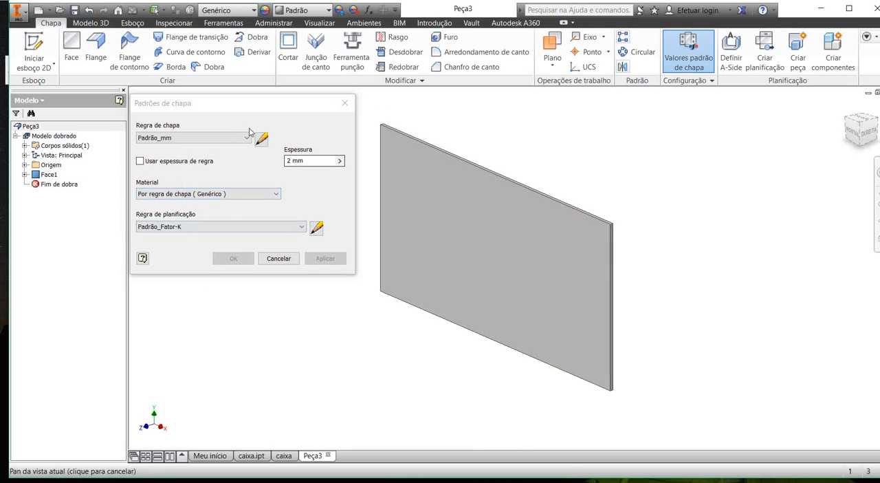
pyautogui.click(313, 161)
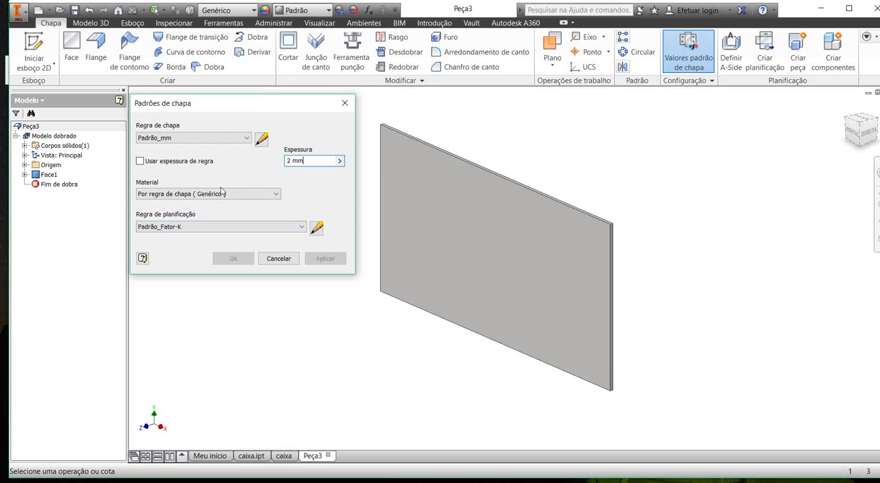
pyautogui.click(279, 258)
# Step: Start a flange and select all four front edges of the rectangular plate
pyautogui.scroll(-3, 234, 161)
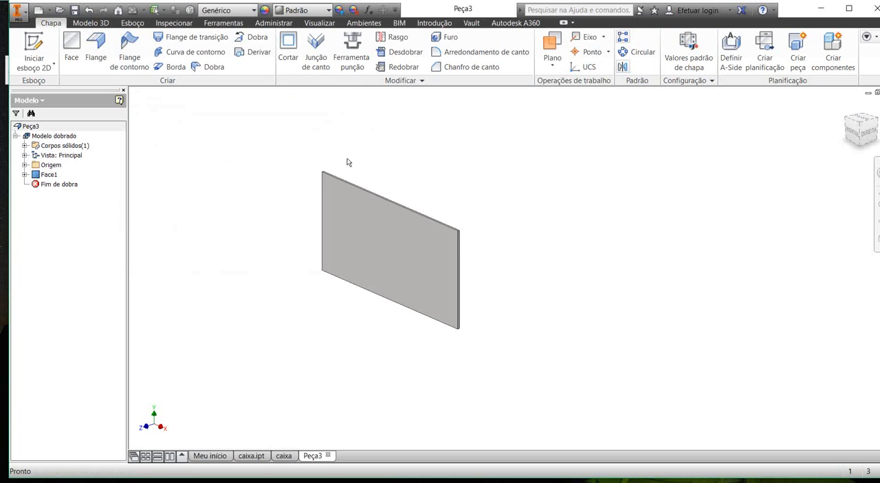
pyautogui.scroll(4, 347, 162)
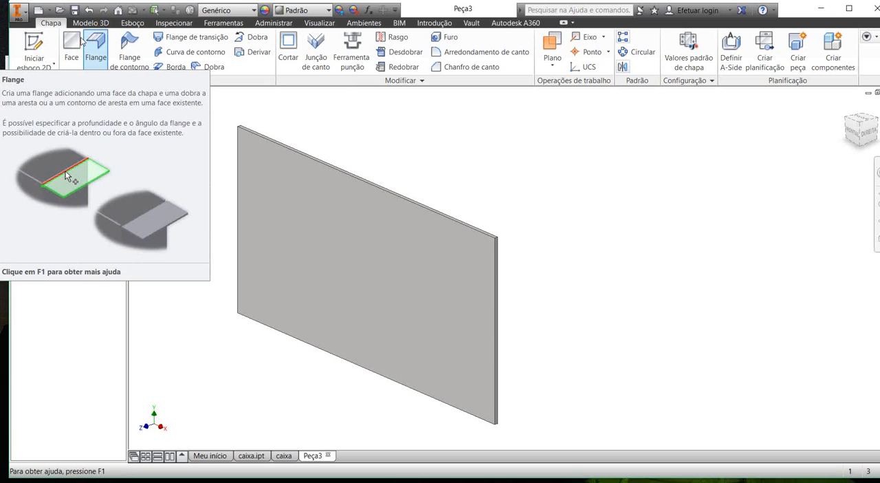
pyautogui.click(88, 43)
pyautogui.moveTo(405, 129); pyautogui.dragTo(460, 133, button='middle')
pyautogui.scroll(3, 468, 153)
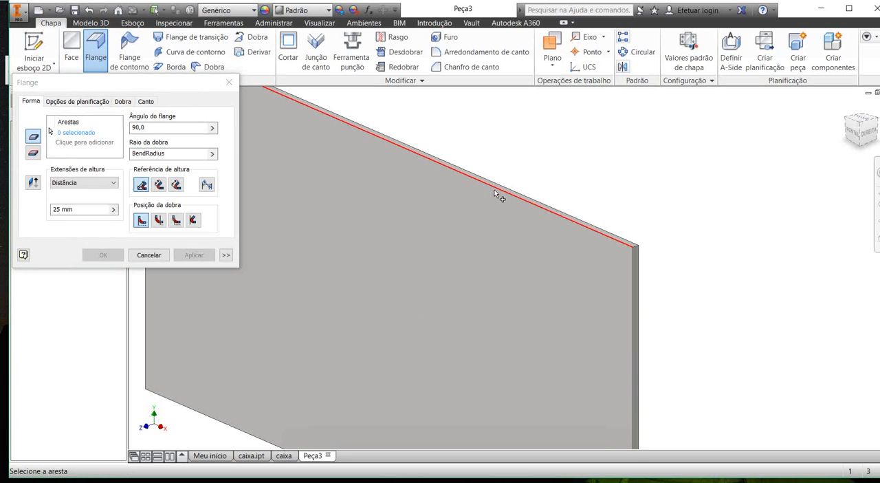
pyautogui.scroll(-3, 514, 208)
pyautogui.moveTo(531, 184); pyautogui.dragTo(490, 126, button='middle')
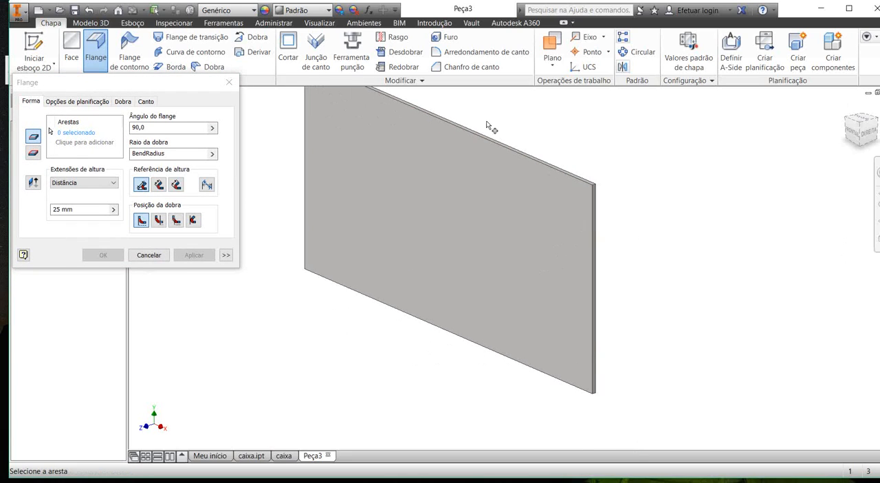
pyautogui.scroll(2, 490, 126)
pyautogui.scroll(-2, 454, 151)
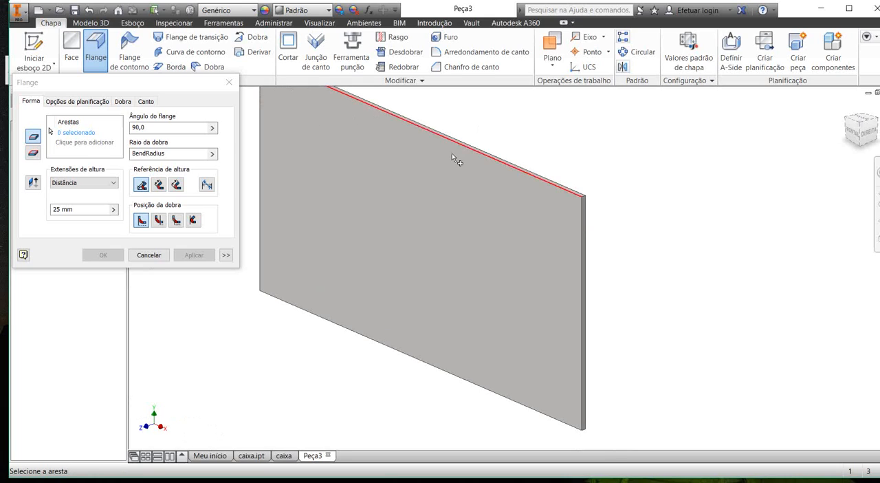
pyautogui.click(455, 154)
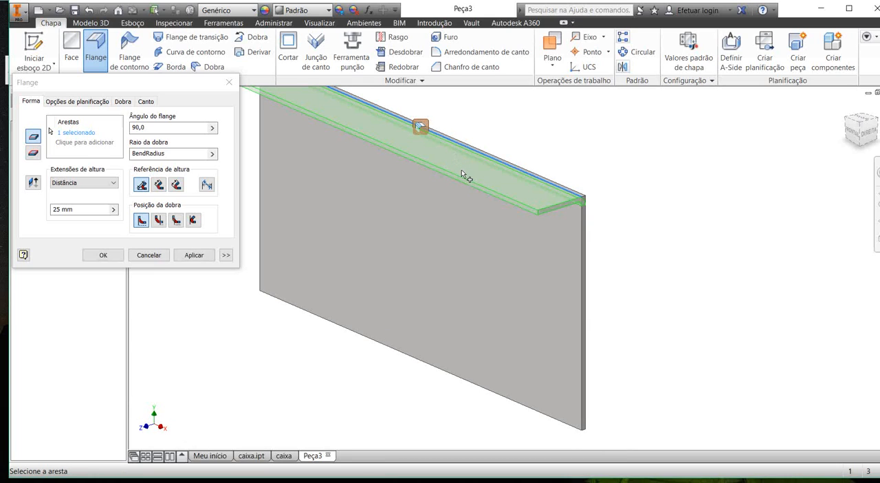
pyautogui.scroll(2, 461, 169)
pyautogui.click(467, 166)
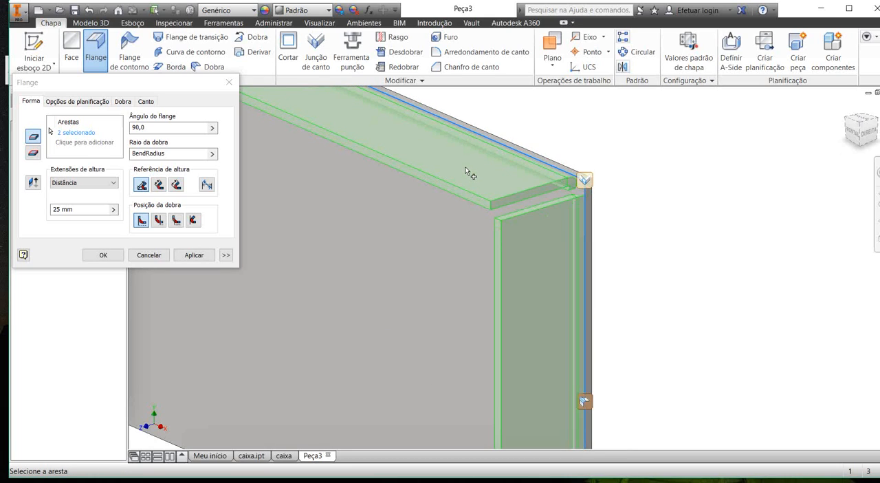
pyautogui.scroll(-3, 467, 166)
pyautogui.click(389, 248)
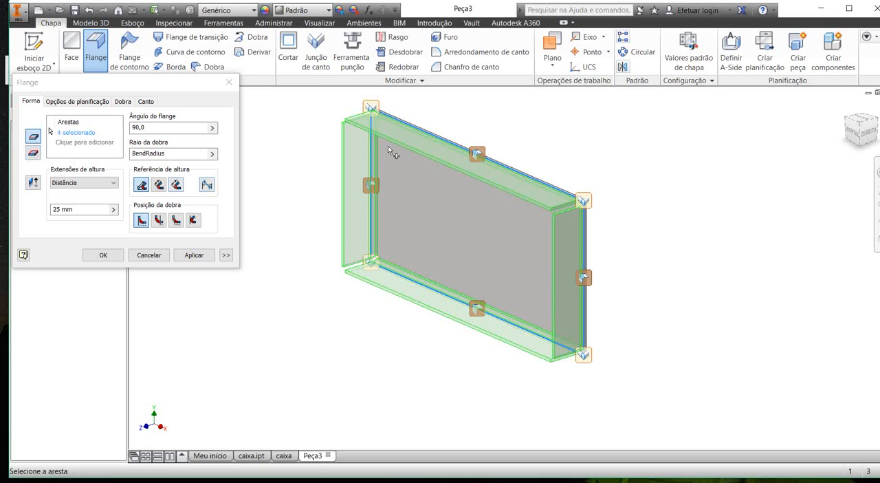
# Step: Set the flange height distance to 50 mm for the four selected edges
pyautogui.scroll(3, 456, 180)
pyautogui.scroll(-3, 467, 174)
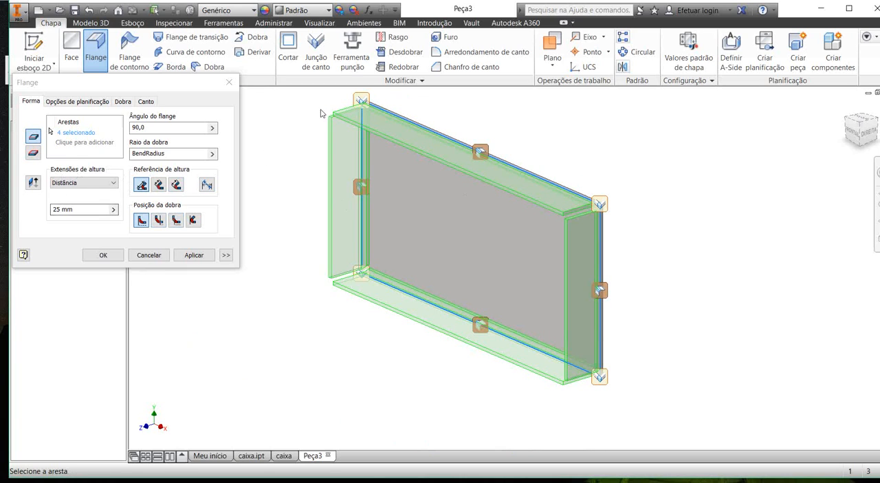
pyautogui.moveTo(84, 209); pyautogui.dragTo(39, 211)
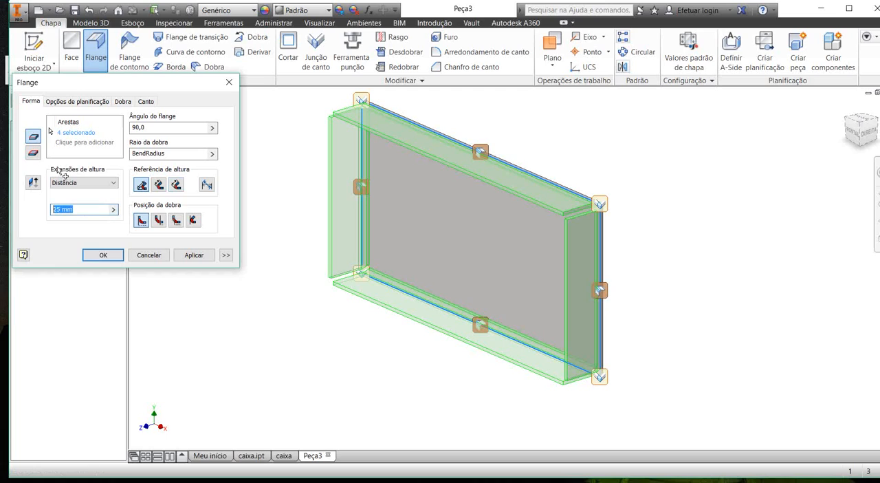
pyautogui.write('50')
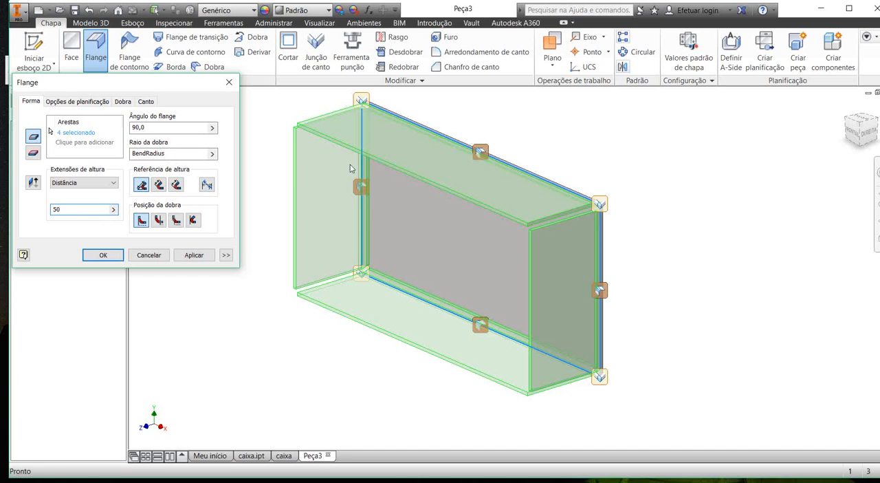
# Step: Examine in the front view how the previewed flanges sit relative to the plate's outer edges at the upper corner
pyautogui.moveTo(481, 183)
pyautogui.keyDown('shift'); pyautogui.mouseDown(button='middle')
pyautogui.moveTo(532, 168)
pyautogui.moveTo(474, 170)
pyautogui.mouseUp(button='middle'); pyautogui.keyUp('shift')
pyautogui.scroll(-3, 295, 154)
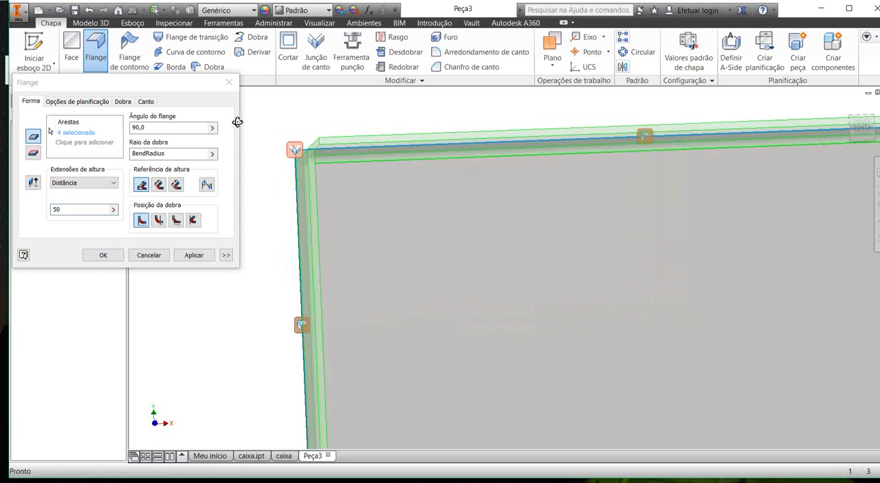
pyautogui.moveTo(238, 122)
pyautogui.keyDown('shift'); pyautogui.mouseDown(button='middle')
pyautogui.moveTo(252, 149)
pyautogui.moveTo(250, 130)
pyautogui.mouseUp(button='middle'); pyautogui.keyUp('shift')
pyautogui.click(861, 129)
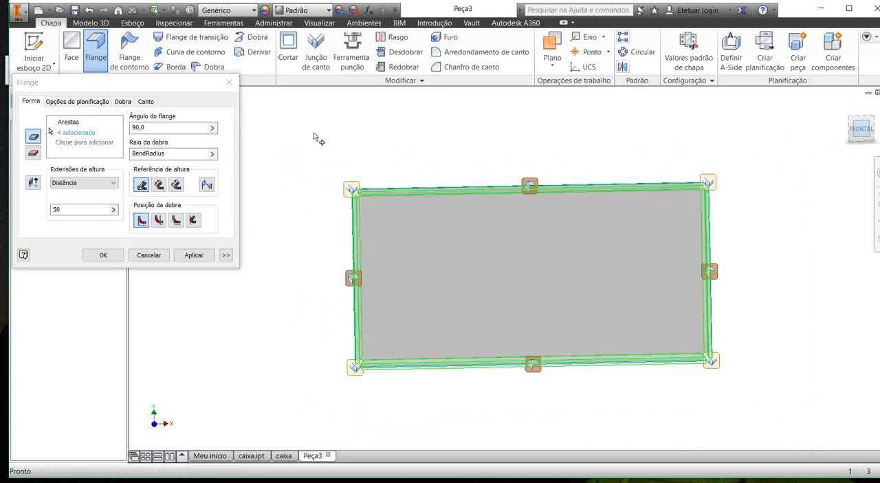
pyautogui.scroll(-5, 301, 163)
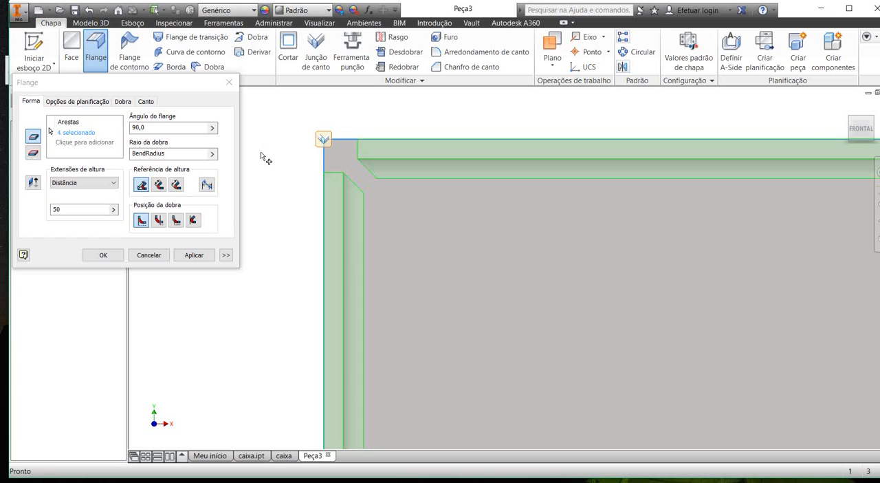
pyautogui.scroll(5, 379, 183)
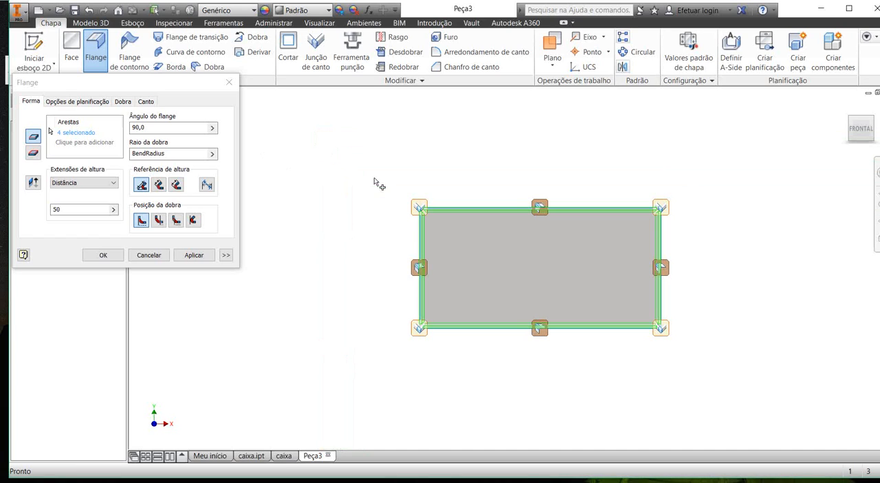
pyautogui.keyDown('shift'); pyautogui.moveTo(390, 190); pyautogui.dragTo(353, 190, button='middle'); pyautogui.keyUp('shift')
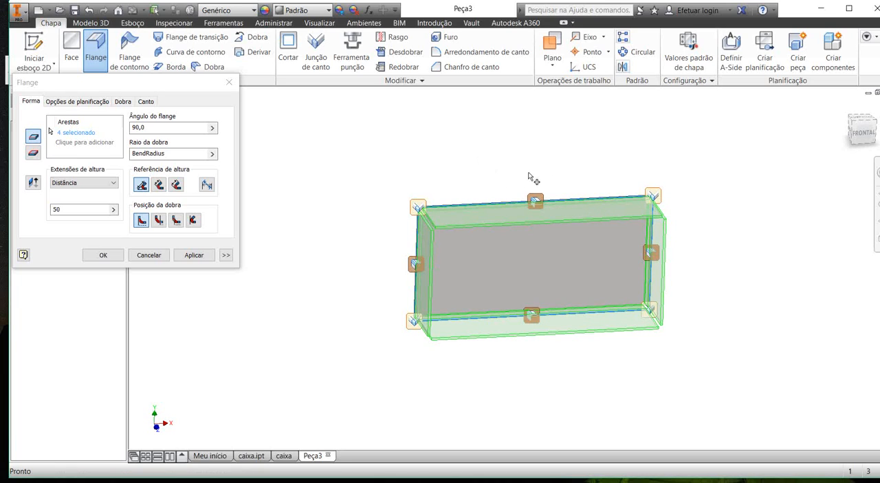
pyautogui.moveTo(529, 197)
pyautogui.keyDown('shift'); pyautogui.mouseDown(button='middle')
pyautogui.moveTo(499, 183)
pyautogui.moveTo(531, 189)
pyautogui.mouseUp(button='middle'); pyautogui.keyUp('shift')
pyautogui.click(859, 130)
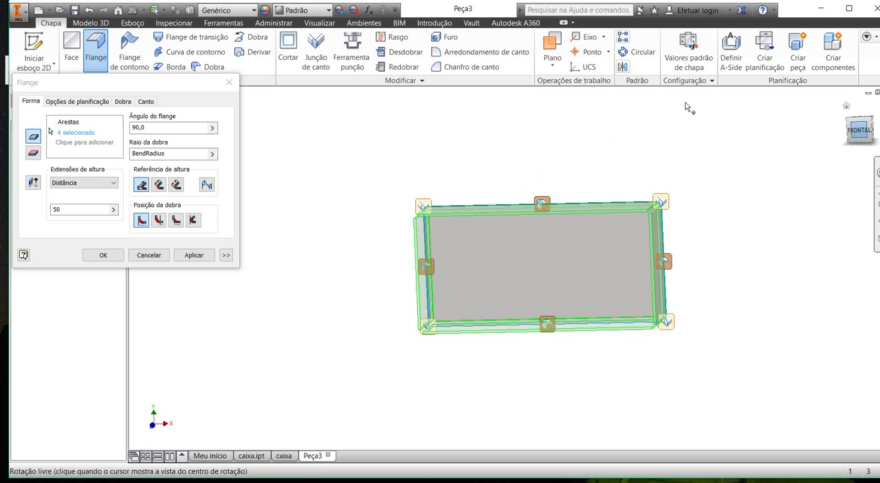
pyautogui.scroll(-3, 254, 187)
pyautogui.scroll(-3, 340, 159)
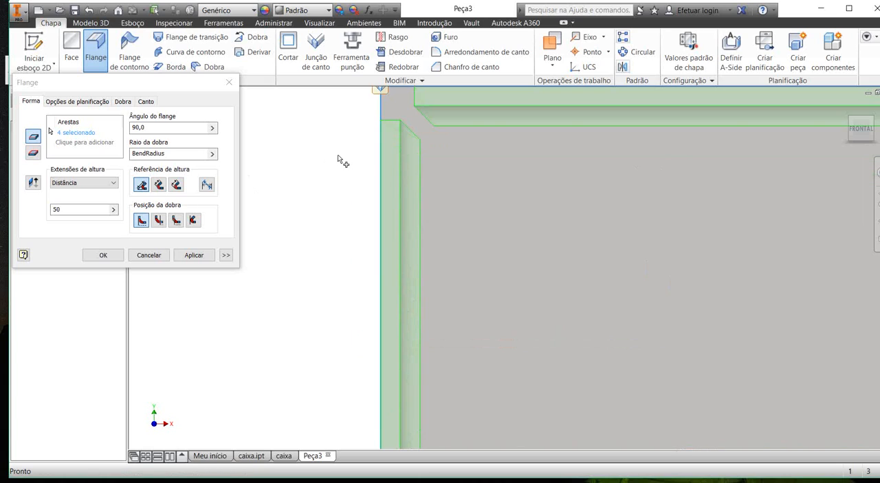
pyautogui.scroll(1, 340, 159)
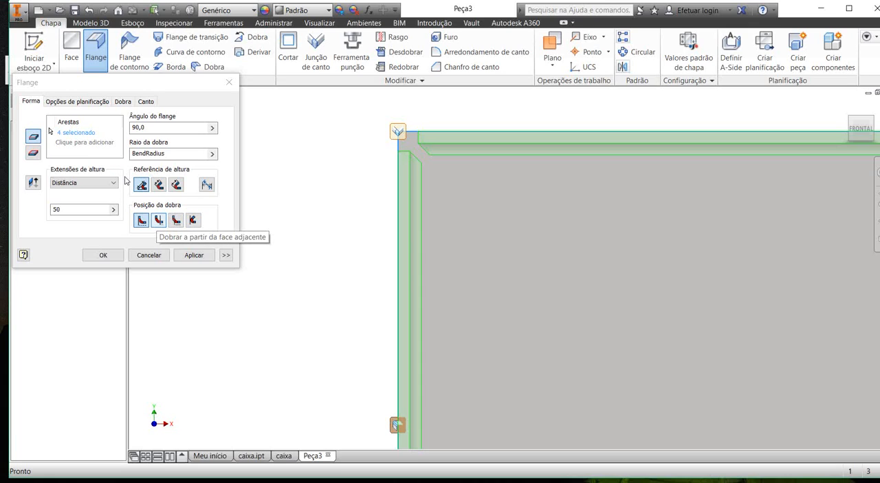
# Step: Try the bend-from-adjacent-face and outside-face bend positions on the four flanges, and restore the original inside position
pyautogui.click(159, 220)
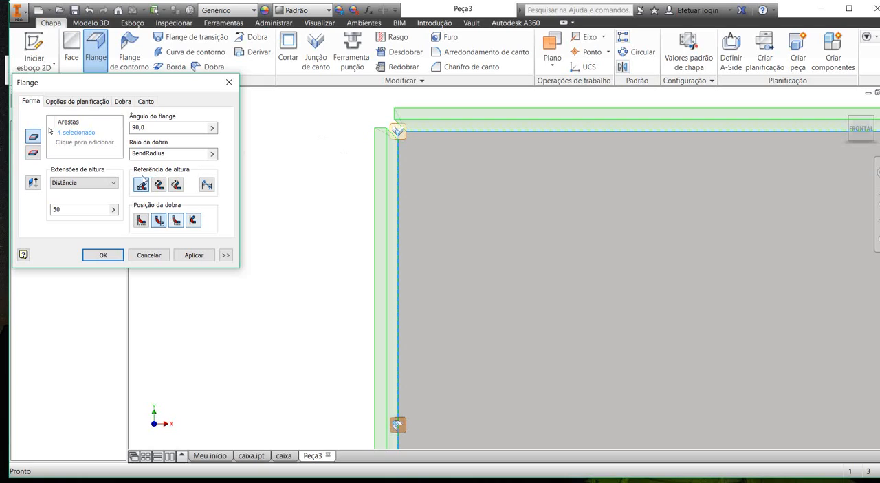
pyautogui.click(175, 220)
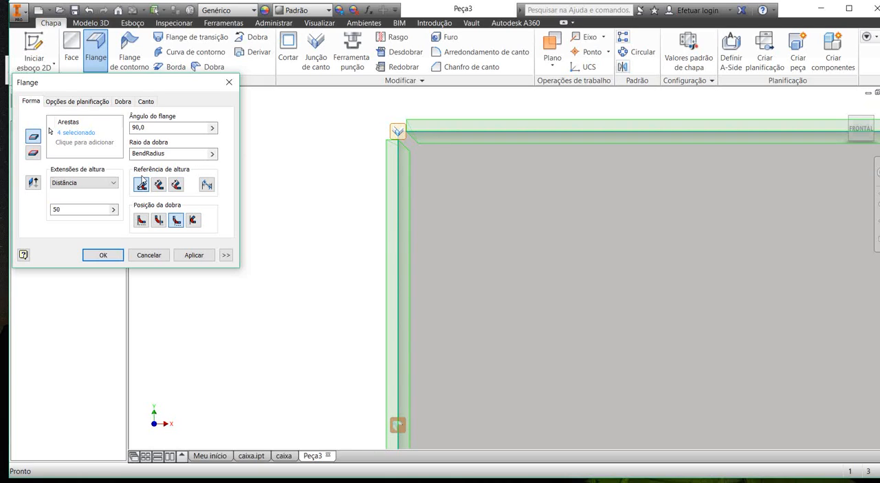
pyautogui.click(159, 219)
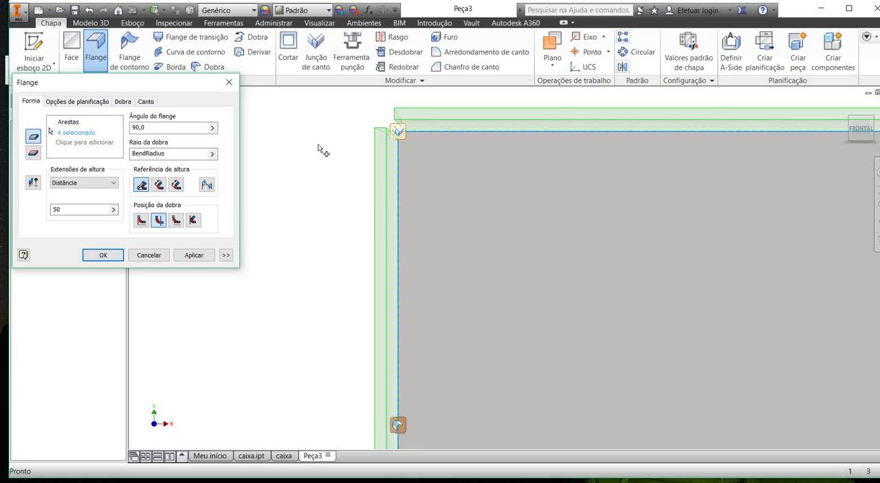
pyautogui.click(176, 219)
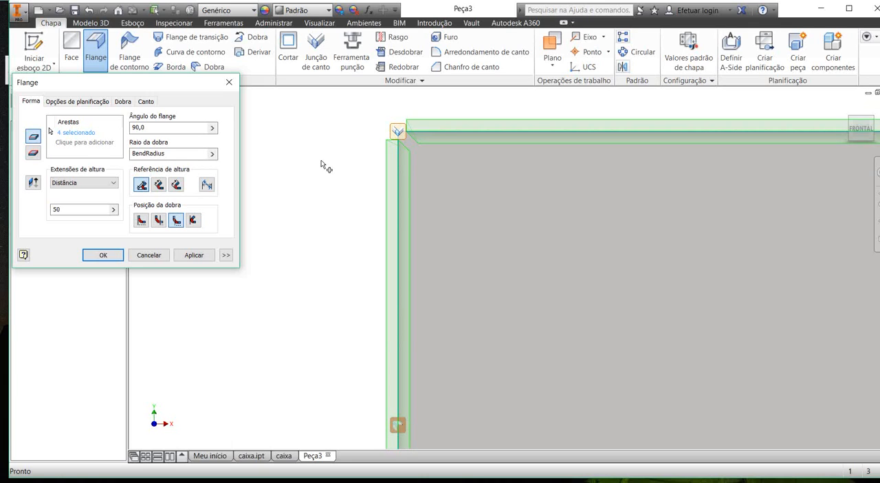
pyautogui.moveTo(336, 169)
pyautogui.keyDown('shift'); pyautogui.mouseDown(button='middle')
pyautogui.moveTo(326, 161)
pyautogui.moveTo(334, 163)
pyautogui.mouseUp(button='middle'); pyautogui.keyUp('shift')
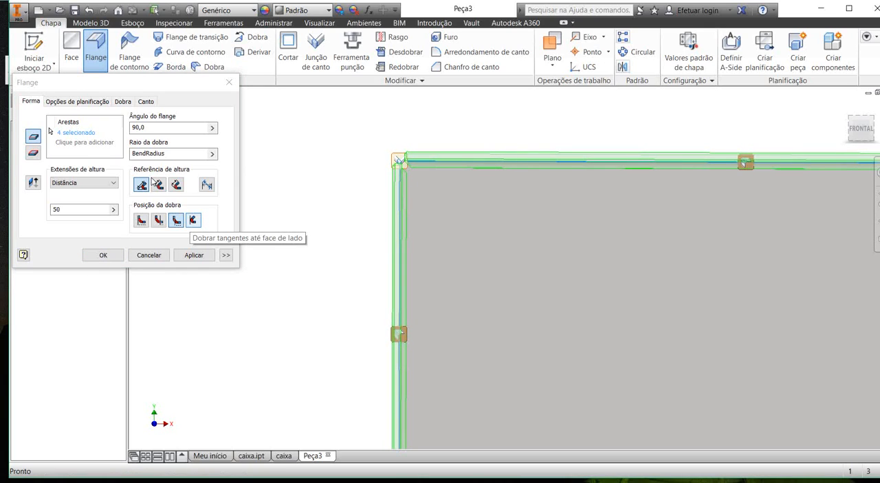
pyautogui.click(142, 220)
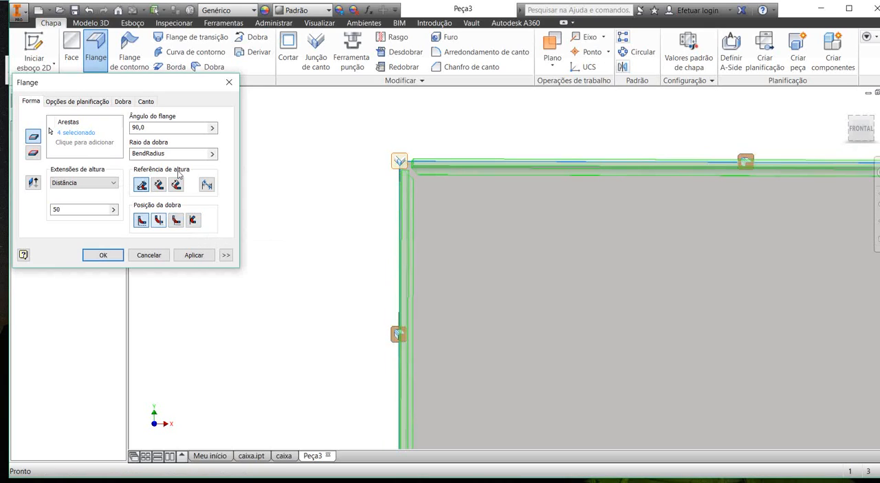
# Step: Create the four 90° flanges around the plate with the bends kept inside its outer edges
pyautogui.scroll(3, 364, 149)
pyautogui.keyDown('shift'); pyautogui.moveTo(391, 151); pyautogui.dragTo(425, 155, button='middle'); pyautogui.keyUp('shift')
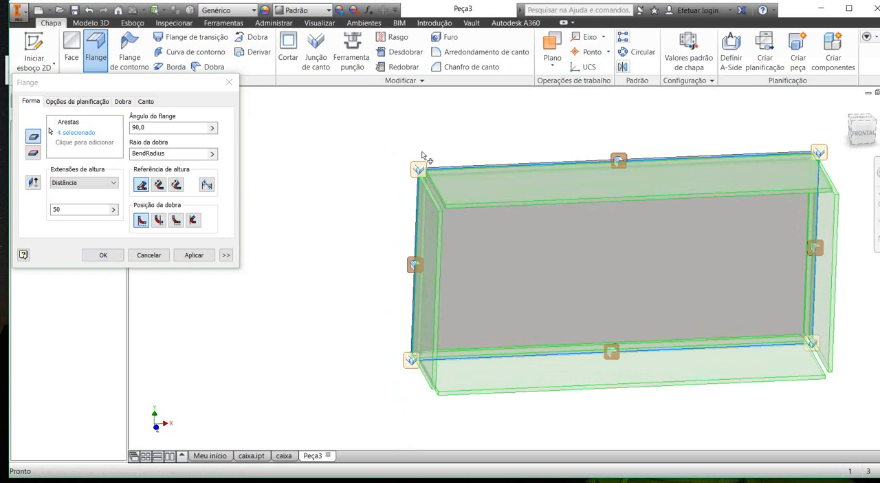
pyautogui.click(104, 255)
# Step: Measure the outside distances between the two end flanges and between the two long flanges
pyautogui.moveTo(328, 163)
pyautogui.keyDown('shift'); pyautogui.mouseDown(button='middle')
pyautogui.moveTo(293, 151)
pyautogui.moveTo(333, 158)
pyautogui.mouseUp(button='middle'); pyautogui.keyUp('shift')
pyautogui.press('m')
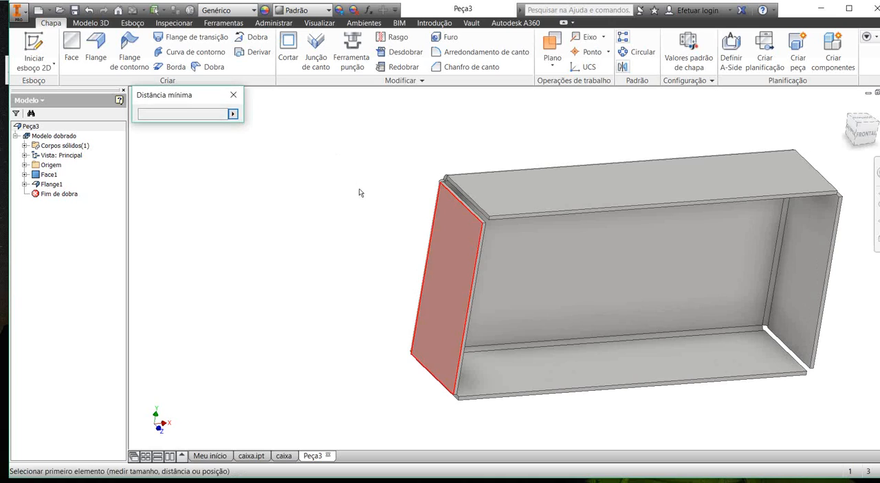
pyautogui.click(368, 194)
pyautogui.keyDown('shift'); pyautogui.moveTo(367, 194); pyautogui.dragTo(303, 183, button='middle'); pyautogui.keyUp('shift')
pyautogui.click(645, 180)
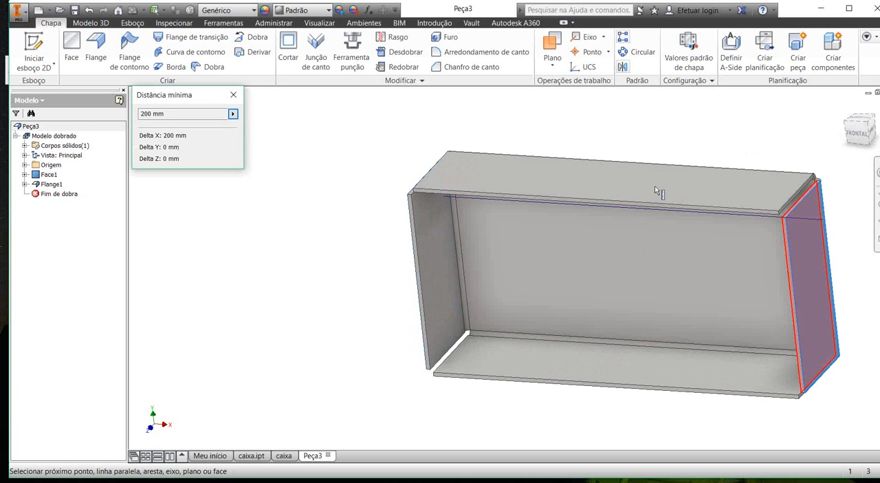
pyautogui.click(360, 128)
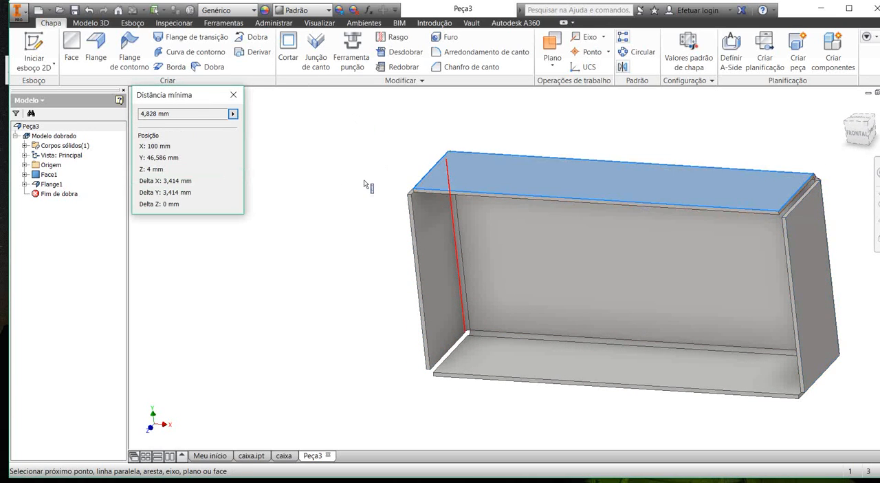
pyautogui.keyDown('shift'); pyautogui.moveTo(364, 182); pyautogui.dragTo(376, 146, button='middle'); pyautogui.keyUp('shift')
pyautogui.click(398, 284)
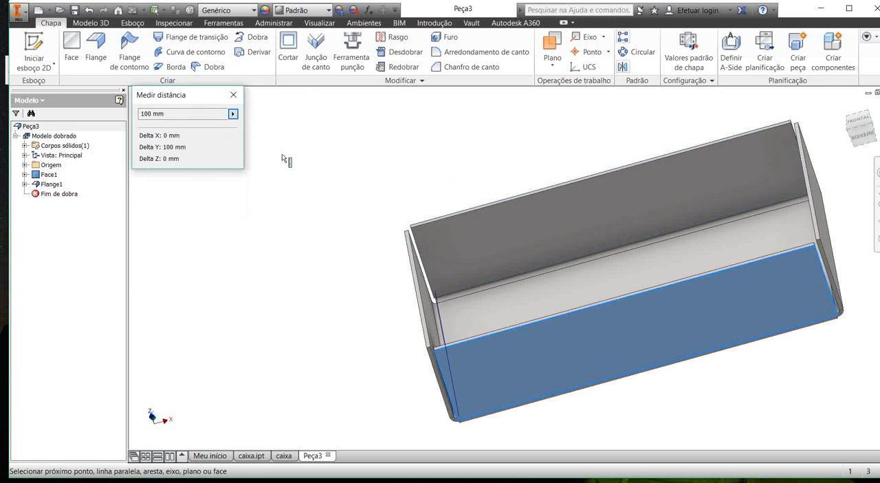
pyautogui.click(233, 94)
# Step: Examine the bends and the open corner gaps between the flanges from outside and inside the box
pyautogui.keyDown('shift'); pyautogui.moveTo(354, 133); pyautogui.dragTo(385, 138, button='middle'); pyautogui.keyUp('shift')
pyautogui.scroll(-4, 383, 244)
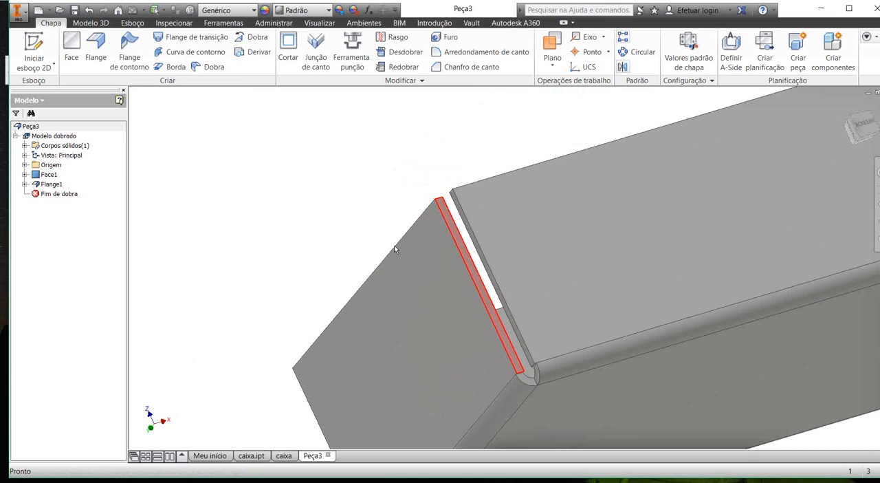
pyautogui.keyDown('shift'); pyautogui.moveTo(395, 246); pyautogui.dragTo(399, 149, button='middle'); pyautogui.keyUp('shift')
pyautogui.scroll(5, 596, 142)
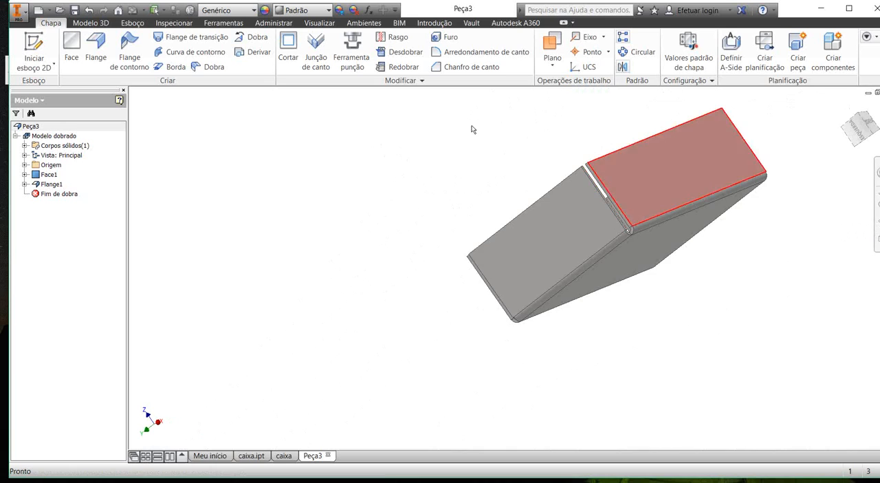
pyautogui.scroll(-4, 606, 192)
pyautogui.keyDown('shift'); pyautogui.moveTo(486, 156); pyautogui.dragTo(542, 156, button='middle'); pyautogui.keyUp('shift')
pyautogui.scroll(3, 548, 157)
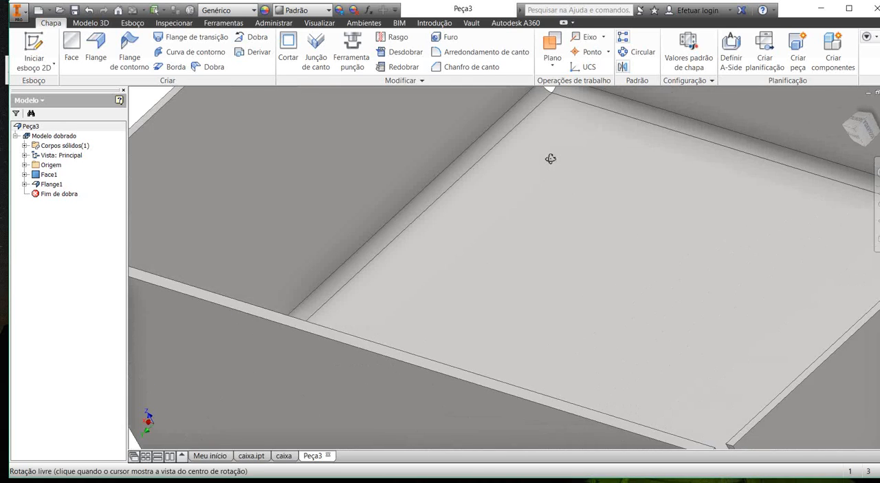
pyautogui.scroll(3, 552, 157)
pyautogui.keyDown('shift'); pyautogui.moveTo(440, 102); pyautogui.dragTo(434, 189, button='middle'); pyautogui.keyUp('shift')
pyautogui.scroll(-5, 429, 169)
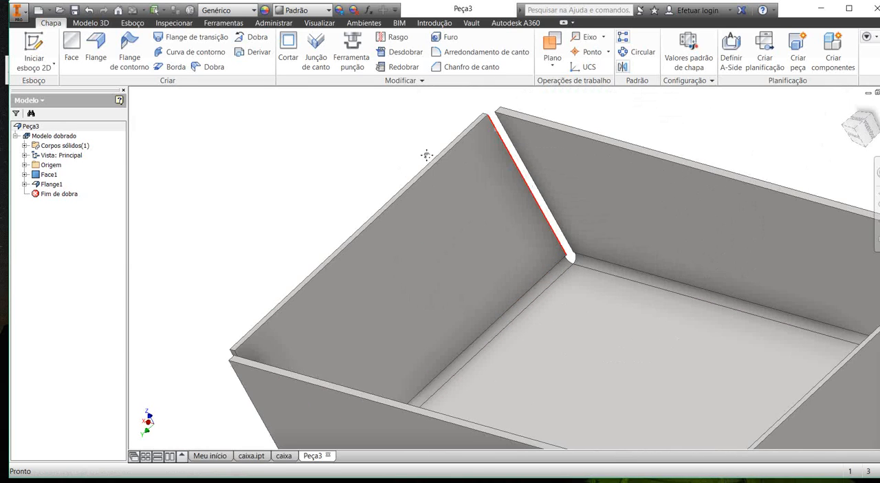
pyautogui.keyDown('shift'); pyautogui.moveTo(424, 151); pyautogui.dragTo(437, 158, button='middle'); pyautogui.keyUp('shift')
pyautogui.scroll(3, 516, 269)
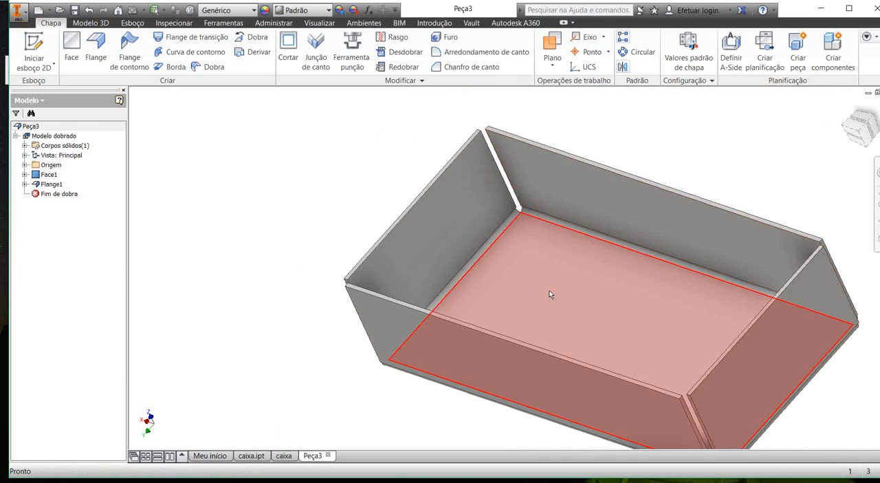
# Step: Inspect the relief at an inside corner of the box up close and start a measurement from the floor face
pyautogui.keyDown('shift'); pyautogui.moveTo(550, 295); pyautogui.dragTo(519, 183, button='middle'); pyautogui.keyUp('shift')
pyautogui.scroll(-5, 505, 165)
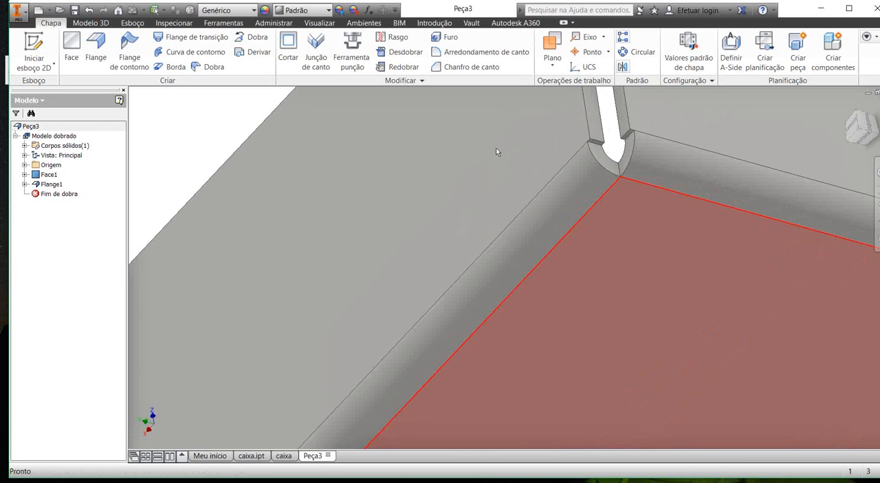
pyautogui.scroll(-3, 501, 108)
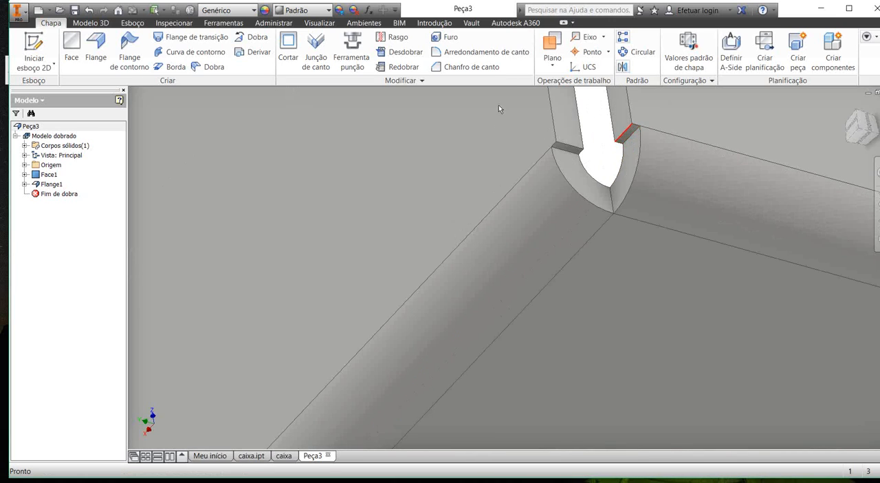
pyautogui.scroll(2, 501, 152)
pyautogui.keyDown('shift'); pyautogui.moveTo(493, 156); pyautogui.dragTo(472, 179, button='middle'); pyautogui.keyUp('shift')
pyautogui.press('m')
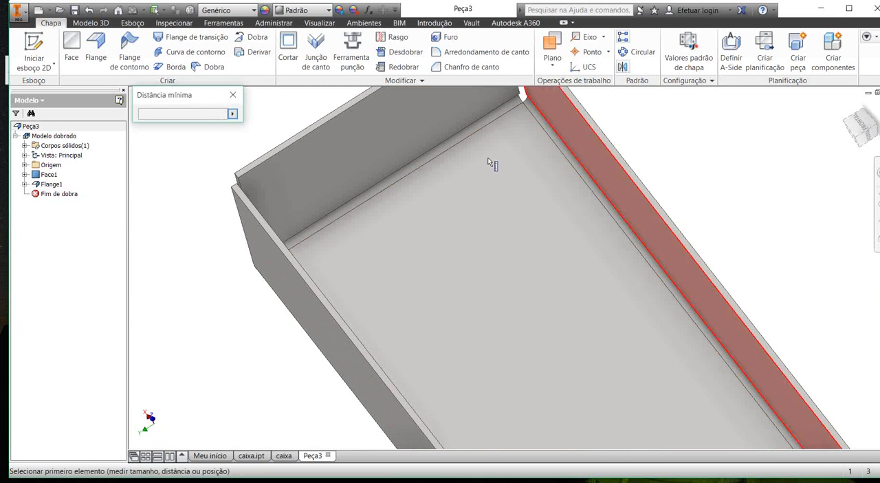
pyautogui.click(487, 163)
pyautogui.press('Escape')
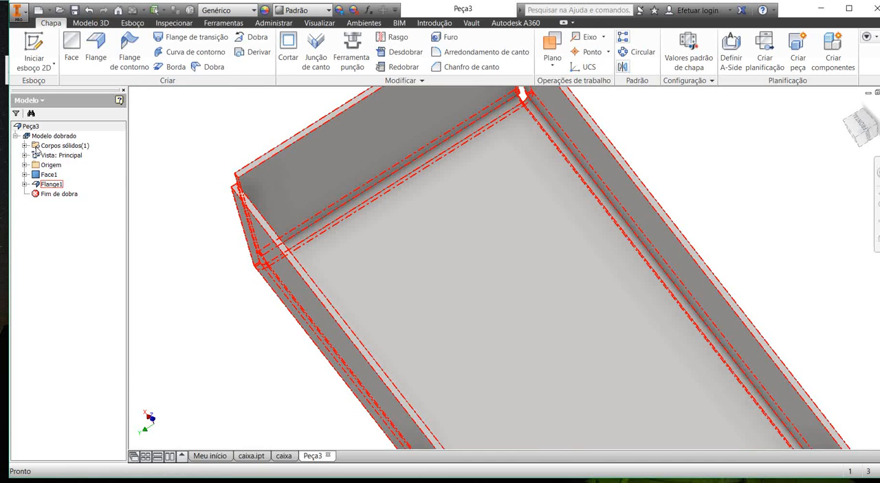
# Step: Reopen the four flanges for editing, try a 4 mm bend radius, and set the radius to 2 mm
pyautogui.rightClick(52, 184)
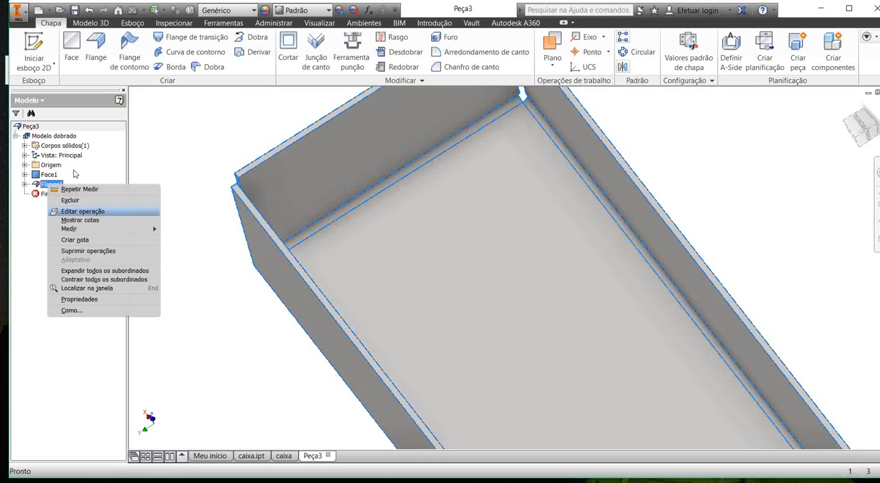
pyautogui.click(75, 211)
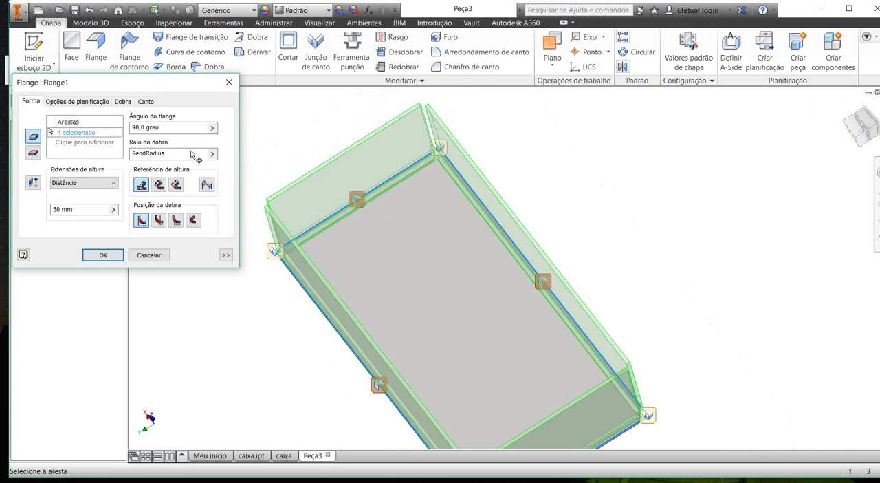
pyautogui.moveTo(169, 154); pyautogui.dragTo(117, 121)
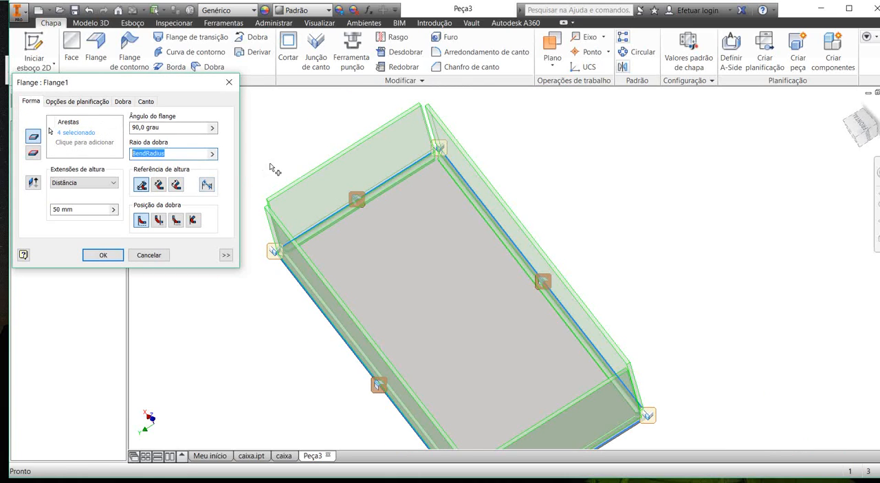
pyautogui.moveTo(327, 171); pyautogui.dragTo(350, 173, button='middle')
pyautogui.scroll(-3, 338, 165)
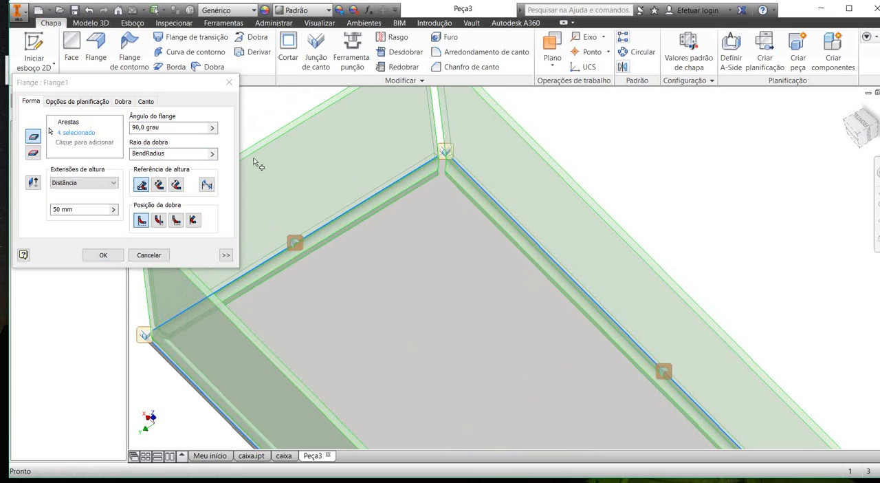
pyautogui.moveTo(168, 154); pyautogui.dragTo(90, 124)
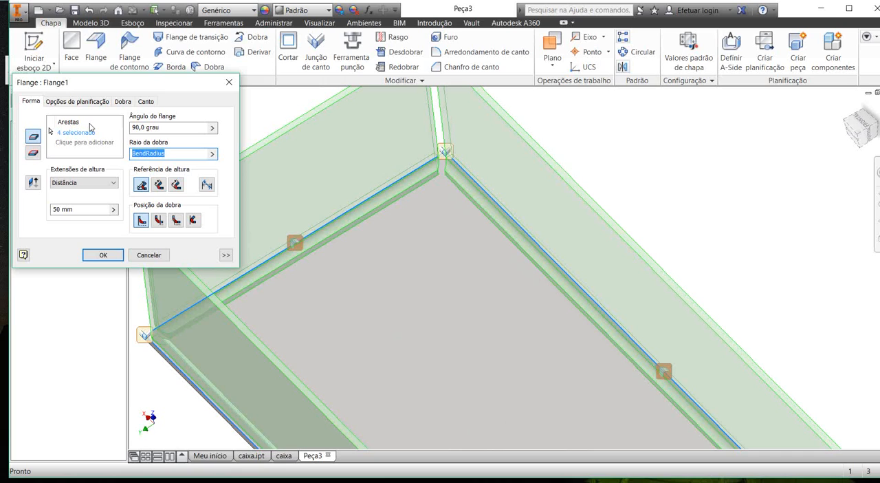
pyautogui.write('4')
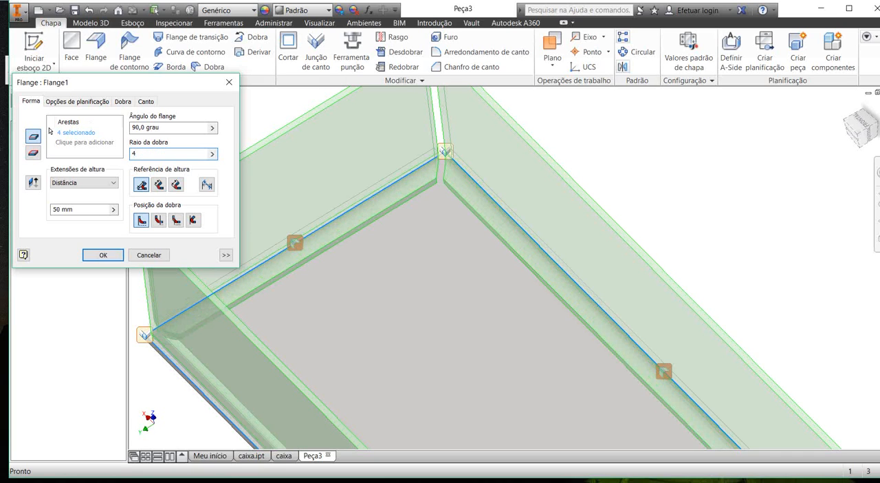
pyautogui.keyDown('shift'); pyautogui.moveTo(356, 140); pyautogui.dragTo(325, 192, button='middle'); pyautogui.keyUp('shift')
pyautogui.scroll(3, 325, 193)
pyautogui.scroll(-5, 531, 335)
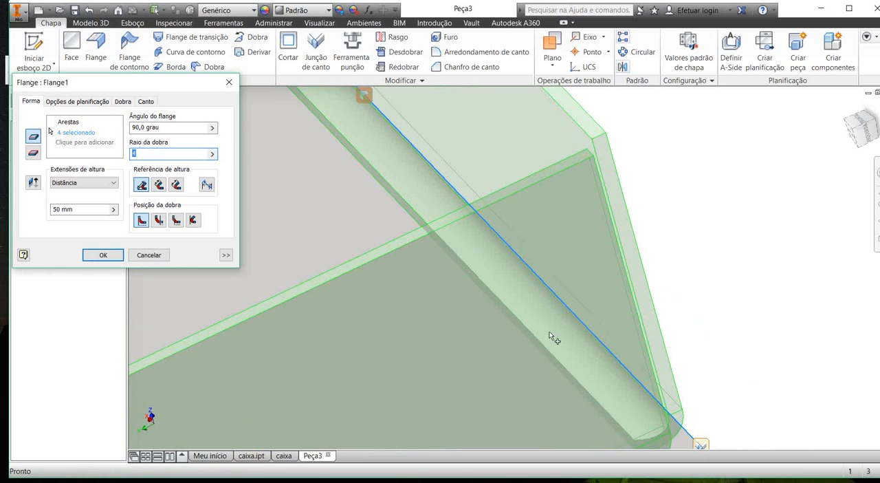
pyautogui.write('5')
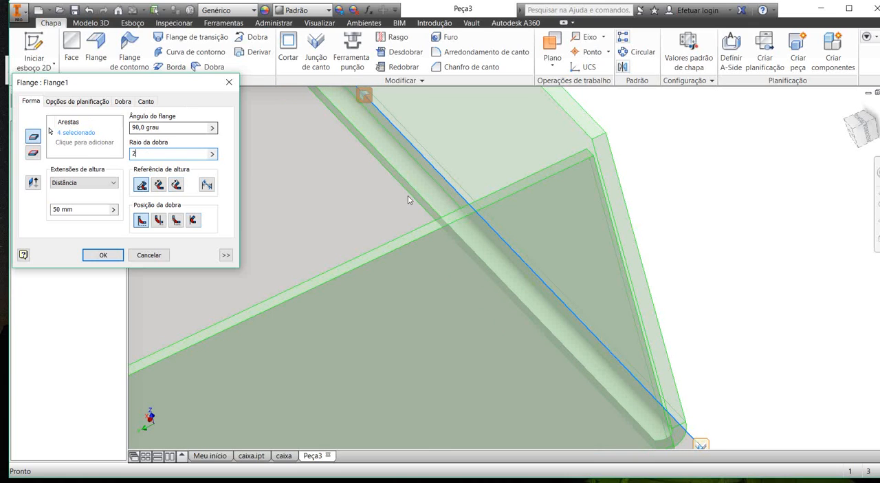
pyautogui.scroll(3, 408, 198)
# Step: Try flange angles of 45°, 60° and 110° on the four flanges and compare the previews
pyautogui.hotkey('shift', 'Tab')
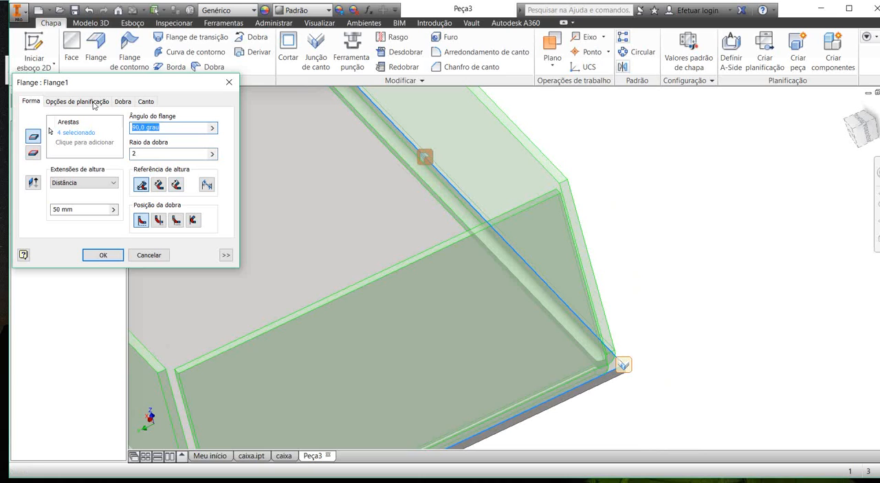
pyautogui.write('45')
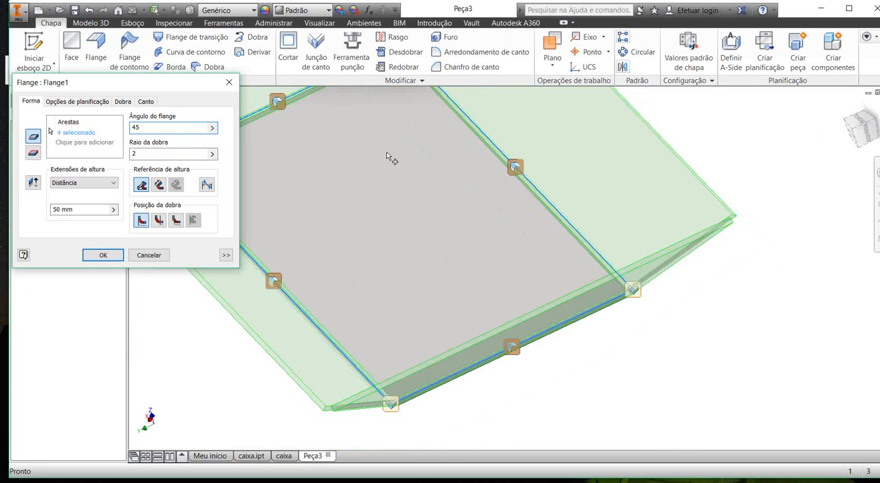
pyautogui.keyDown('shift'); pyautogui.moveTo(376, 154); pyautogui.dragTo(376, 142, button='middle'); pyautogui.keyUp('shift')
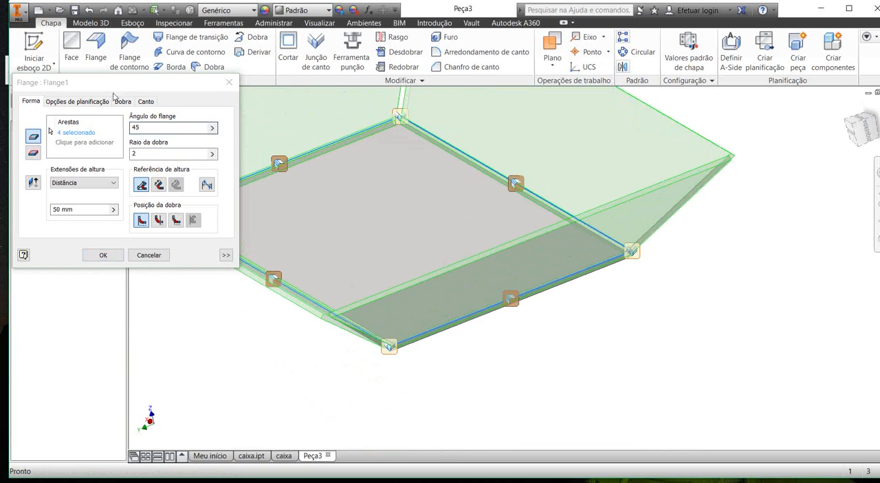
pyautogui.moveTo(103, 105); pyautogui.dragTo(74, 106)
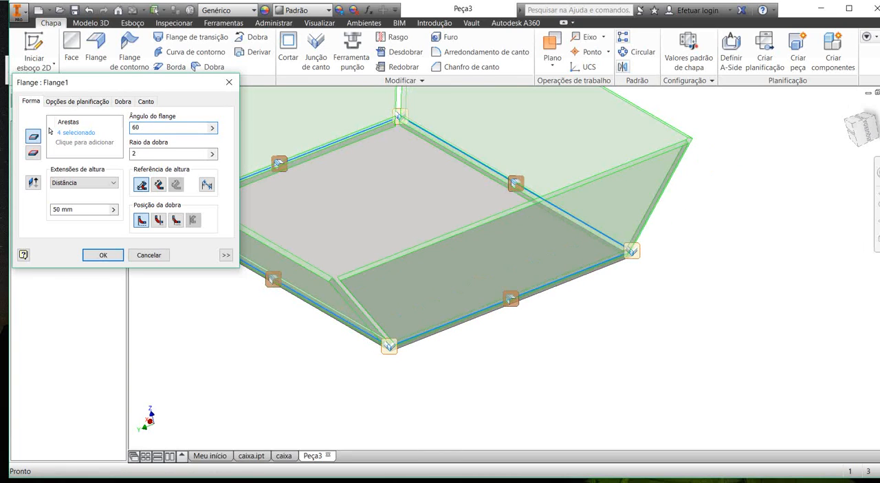
pyautogui.write('110')
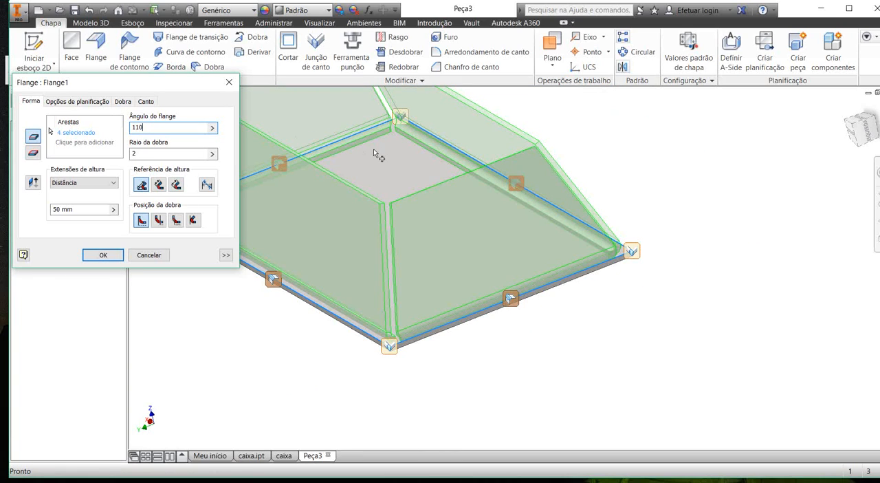
pyautogui.moveTo(350, 174)
pyautogui.keyDown('shift'); pyautogui.mouseDown(button='middle')
pyautogui.moveTo(399, 169)
pyautogui.moveTo(365, 167)
pyautogui.mouseUp(button='middle'); pyautogui.keyUp('shift')
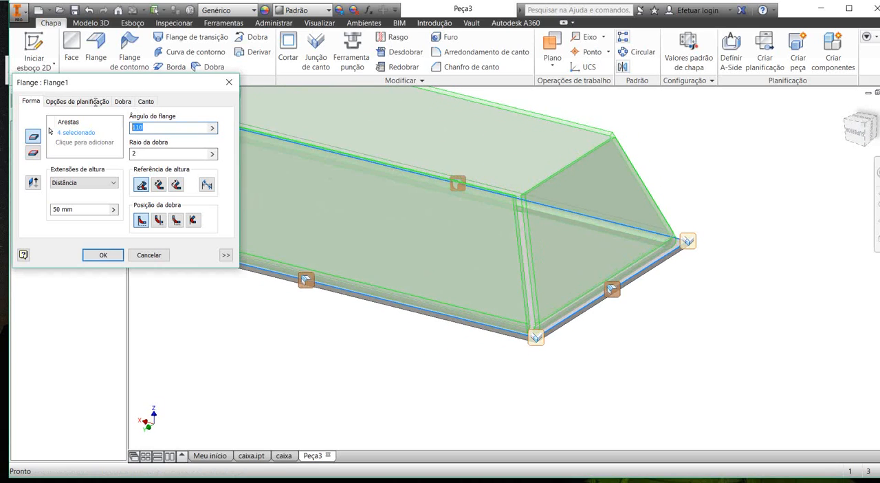
# Step: Set the flange angle to 90° and apply the edit to the four flanges
pyautogui.write('90')
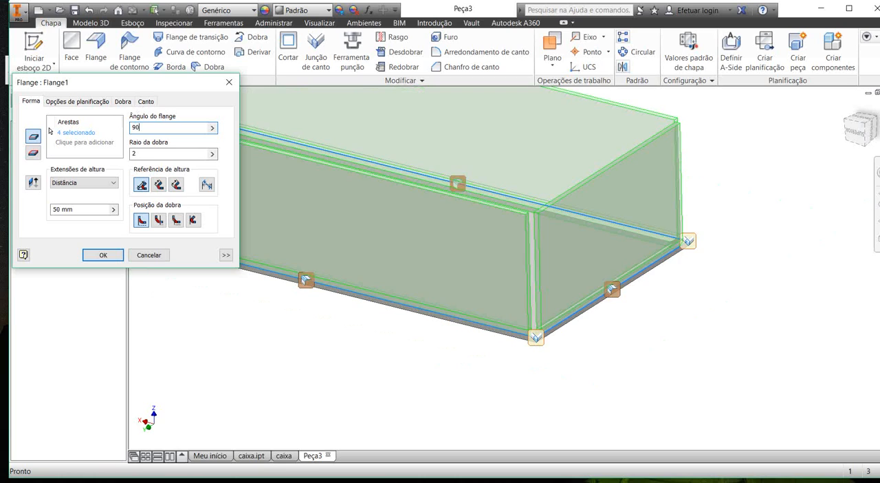
pyautogui.keyDown('shift'); pyautogui.moveTo(415, 152); pyautogui.dragTo(454, 165, button='middle'); pyautogui.keyUp('shift')
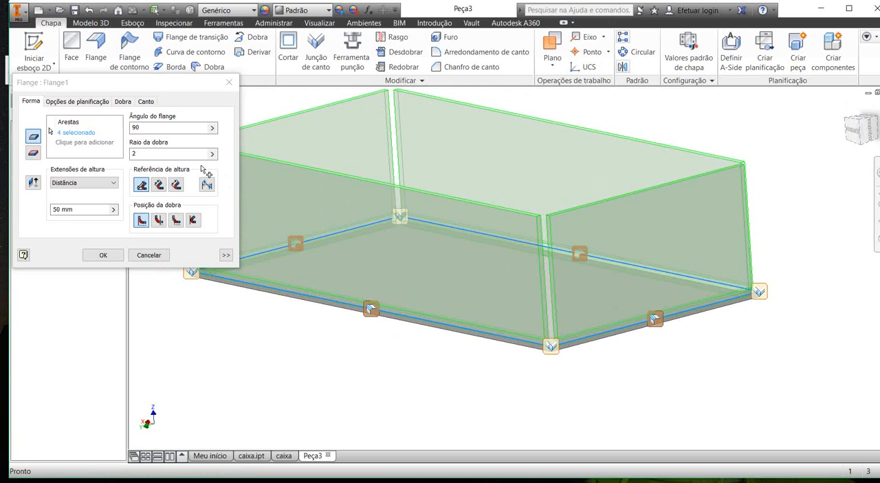
pyautogui.click(103, 255)
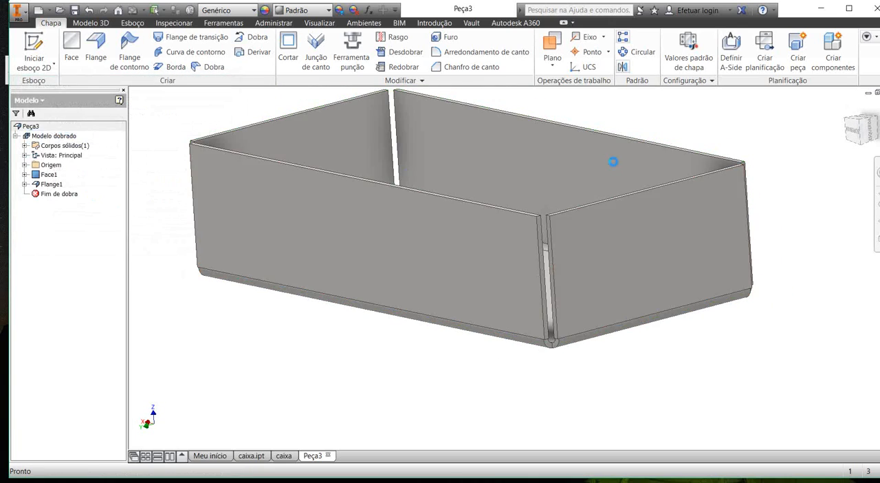
# Step: Measure the overall box height from a flange's top edge to the outer bottom face
pyautogui.press('m')
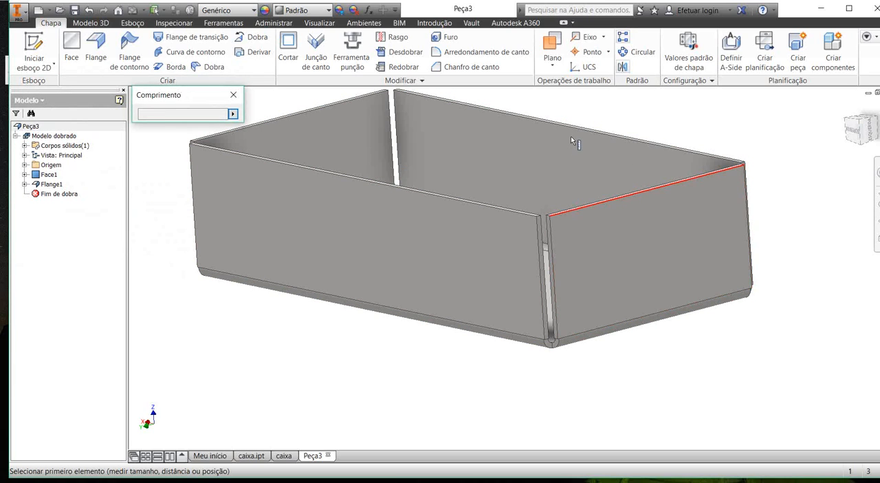
pyautogui.click(573, 137)
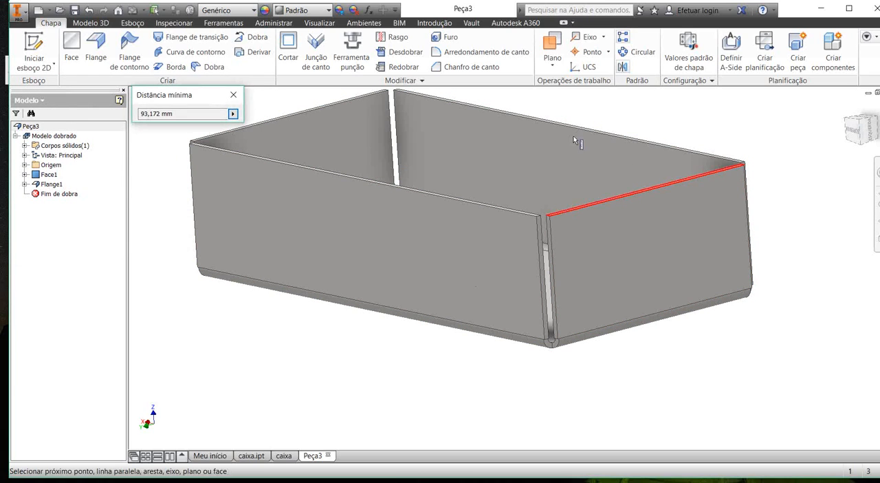
pyautogui.moveTo(498, 206); pyautogui.dragTo(466, 183, button='middle')
pyautogui.click(464, 183)
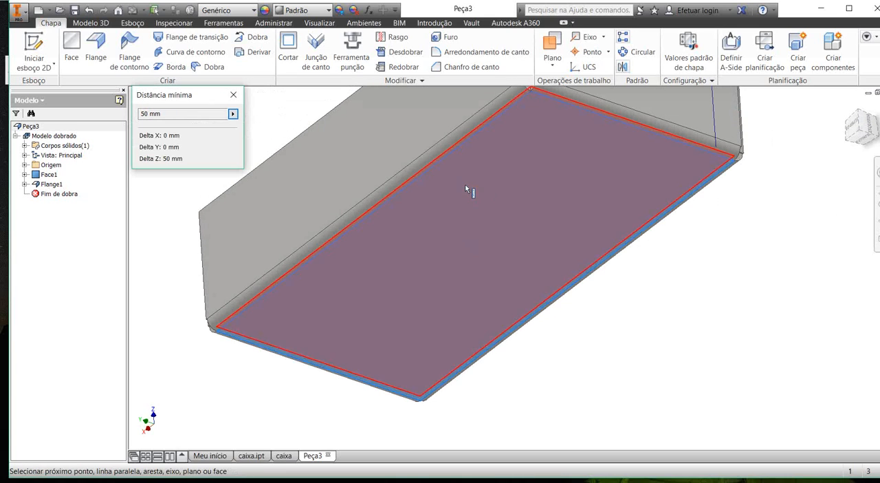
pyautogui.scroll(3, 466, 182)
pyautogui.press('Escape')
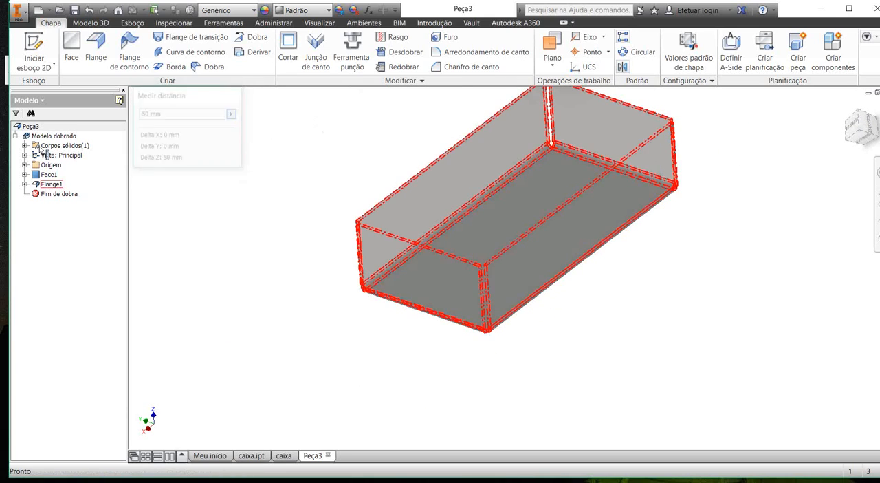
# Step: Reopen the flanges for editing, try another height reference, and return it to the intersection of the outer faces
pyautogui.rightClick(48, 184)
pyautogui.click(69, 210)
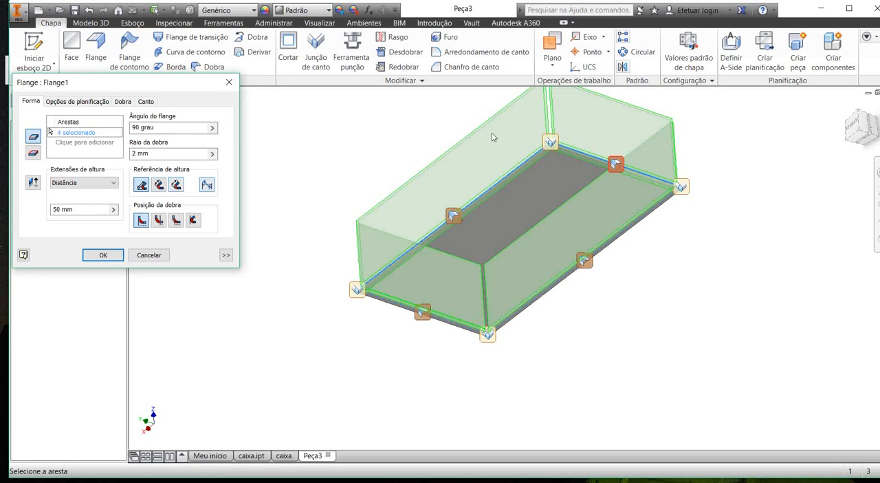
pyautogui.scroll(-5, 353, 226)
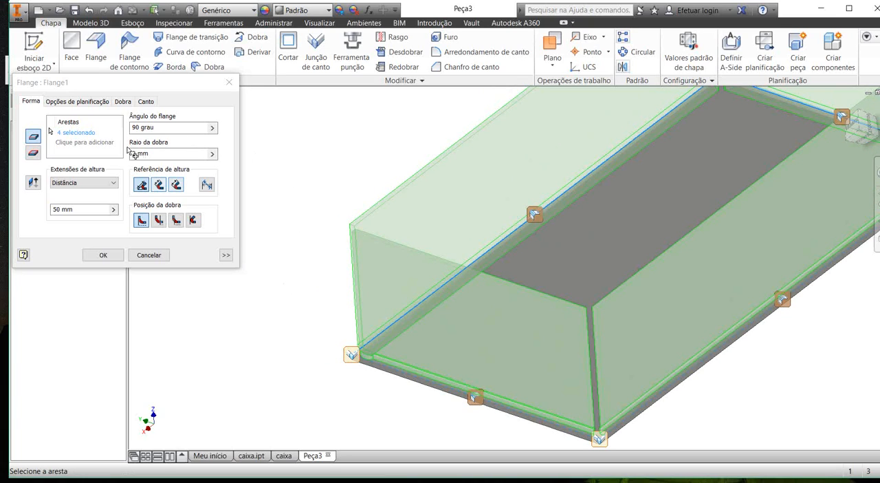
pyautogui.click(176, 185)
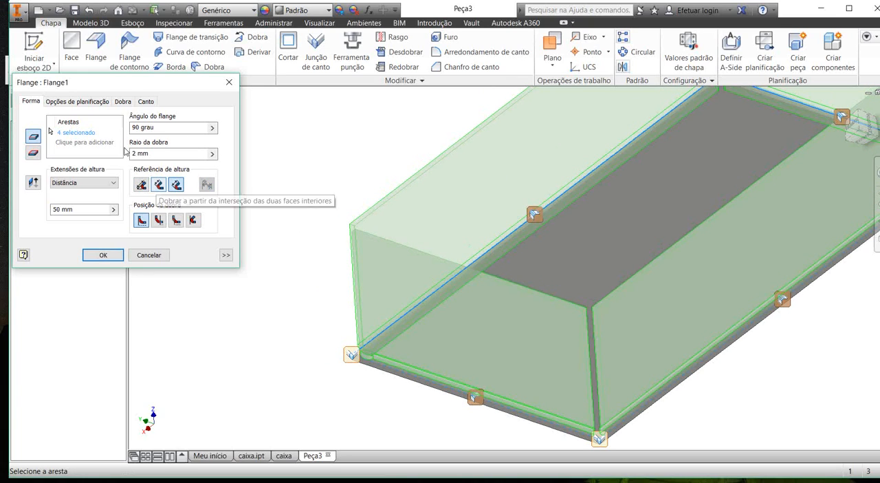
pyautogui.click(141, 185)
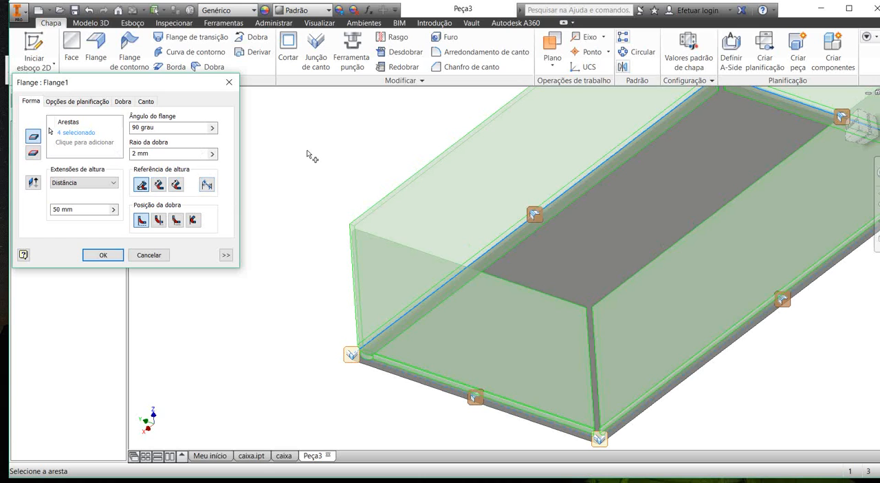
pyautogui.keyDown('shift'); pyautogui.moveTo(264, 172); pyautogui.dragTo(99, 142, button='middle'); pyautogui.keyUp('shift')
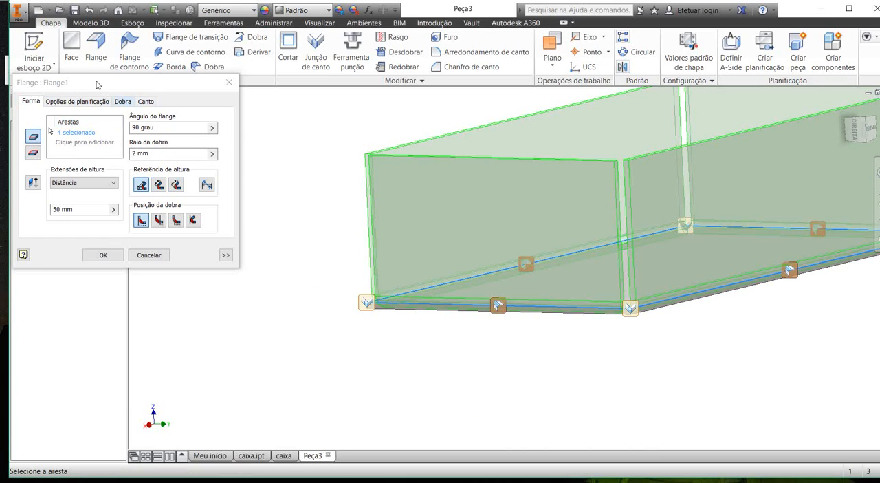
# Step: Set the automatic miter gap at the flange corners to 0.1 mm, keeping the two-bend corner relief
pyautogui.click(145, 101)
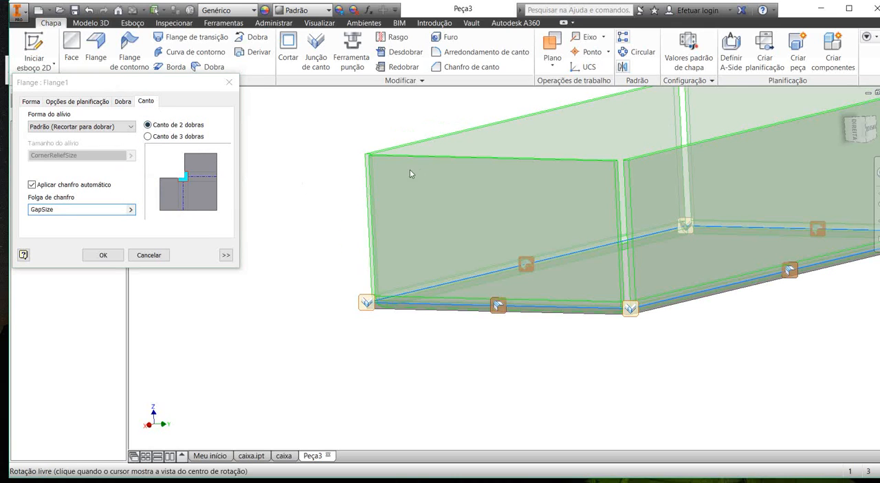
pyautogui.keyDown('shift'); pyautogui.moveTo(410, 173); pyautogui.dragTo(346, 162, button='middle'); pyautogui.keyUp('shift')
pyautogui.scroll(-3, 348, 162)
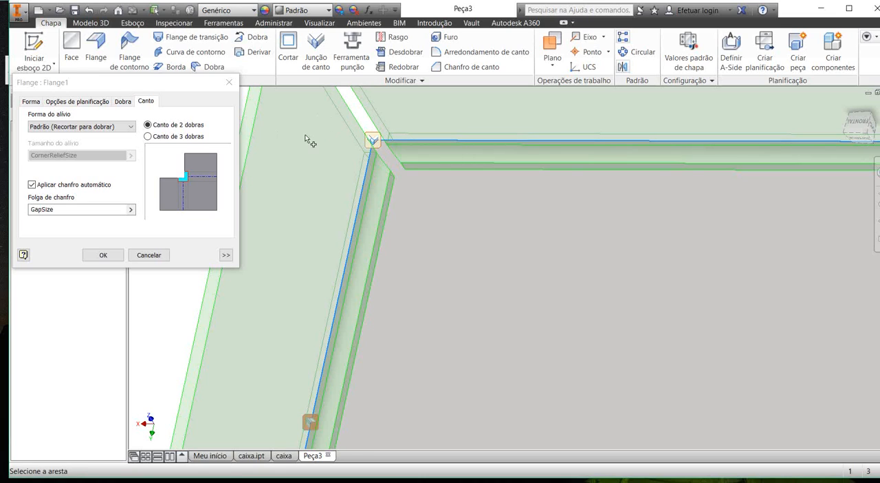
pyautogui.keyDown('shift'); pyautogui.moveTo(312, 143); pyautogui.dragTo(264, 121, button='middle'); pyautogui.keyUp('shift')
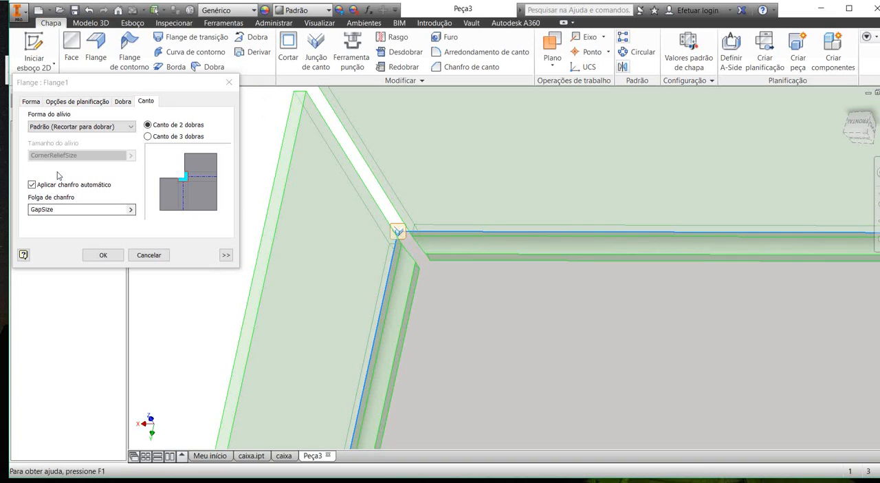
pyautogui.moveTo(86, 209); pyautogui.dragTo(11, 212)
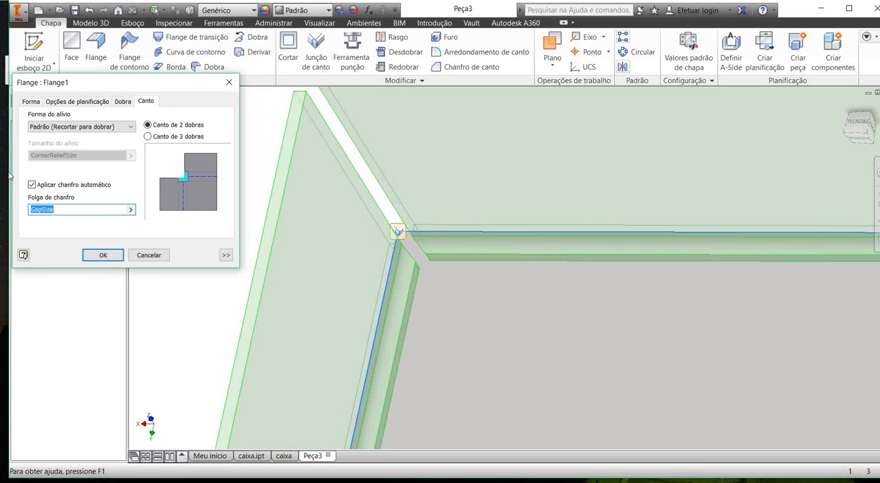
pyautogui.write(',1')
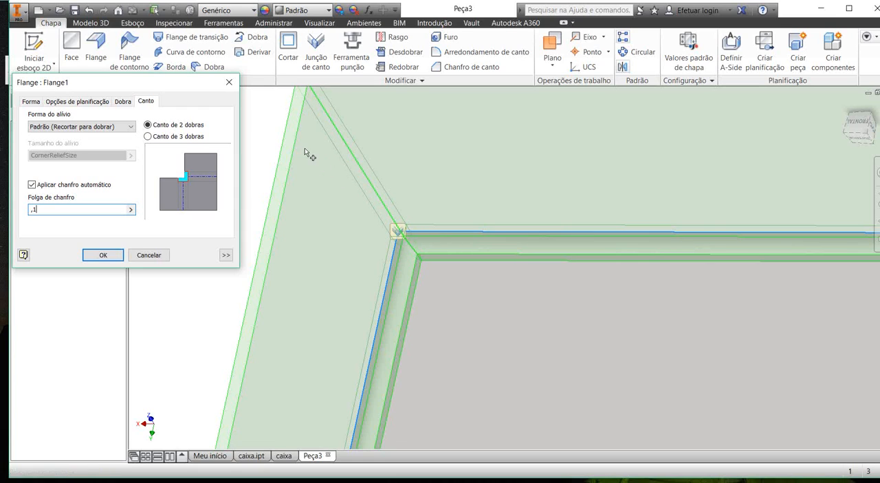
# Step: Inspect the miter gap between adjacent flanges at the box corner
pyautogui.moveTo(310, 171); pyautogui.dragTo(336, 244, button='middle')
pyautogui.scroll(-5, 276, 136)
pyautogui.scroll(-3, 277, 136)
pyautogui.moveTo(276, 136); pyautogui.dragTo(234, 108, button='middle')
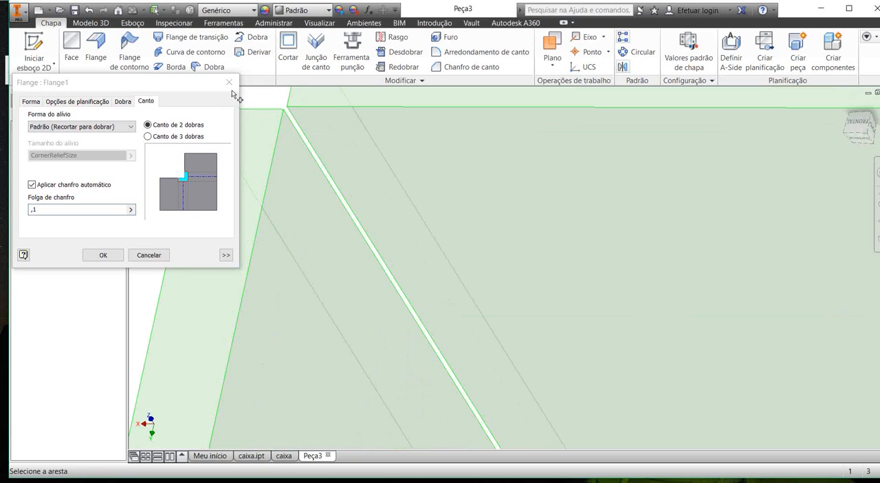
pyautogui.click(21, 170)
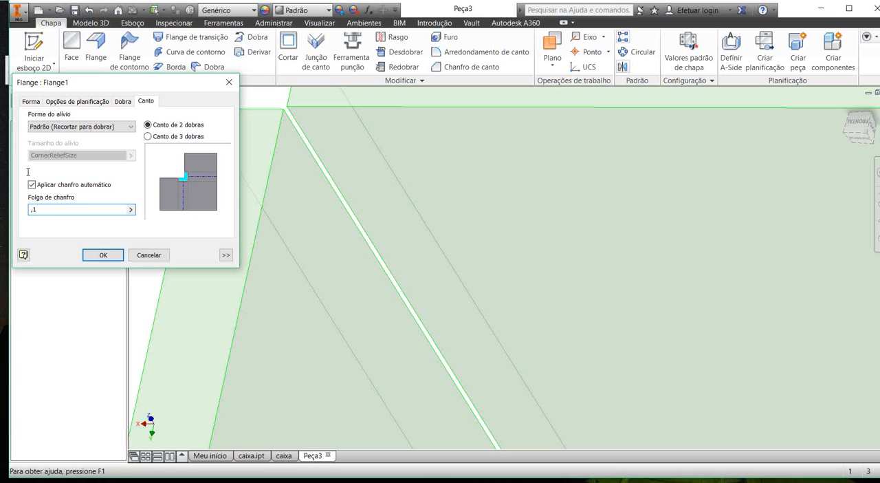
pyautogui.write(',5')
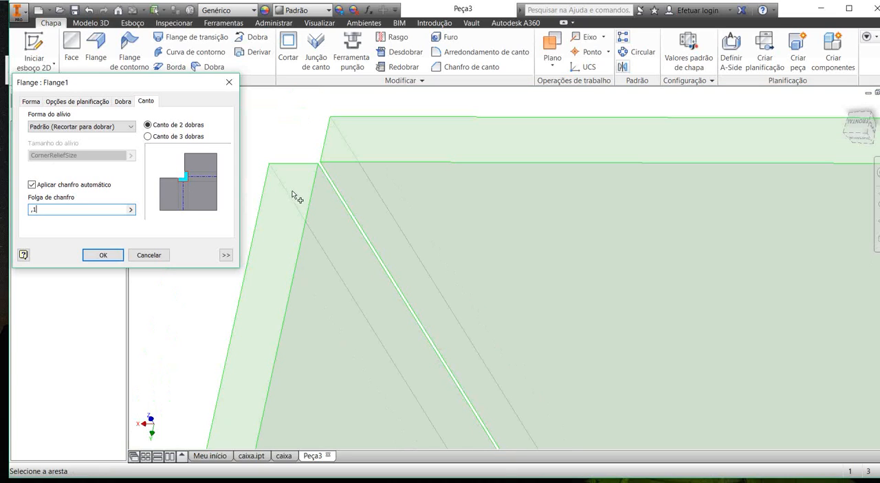
# Step: Set the flanges' corner relief shape to Redonda and apply the edit
pyautogui.keyDown('shift'); pyautogui.moveTo(336, 220); pyautogui.dragTo(486, 307, button='middle'); pyautogui.keyUp('shift')
pyautogui.moveTo(550, 349); pyautogui.dragTo(241, 72, button='middle')
pyautogui.scroll(-7, 326, 171)
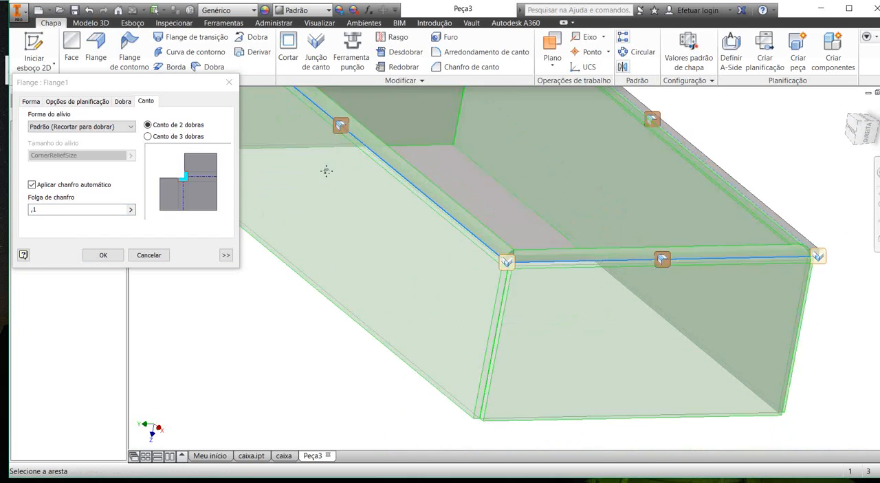
pyautogui.click(32, 130)
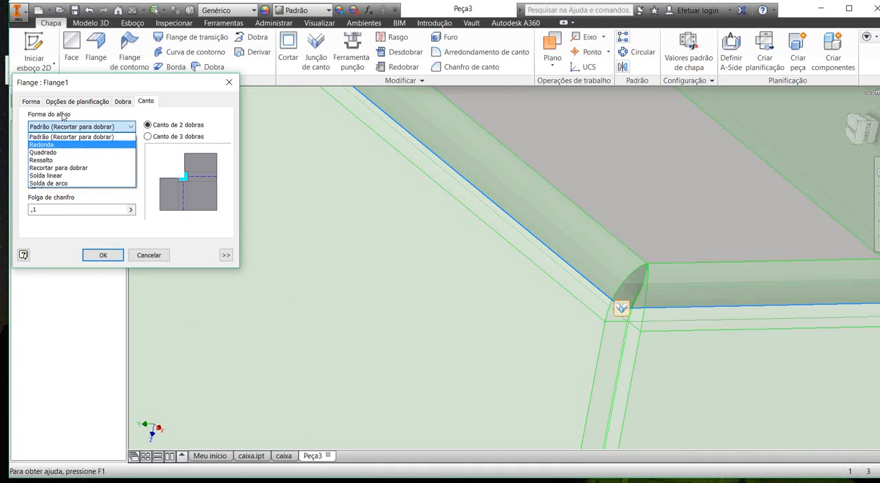
pyautogui.click(110, 144)
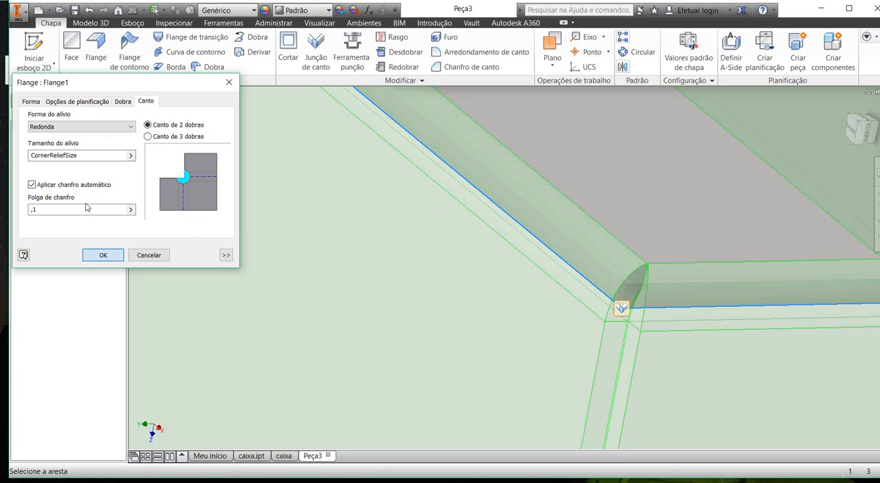
pyautogui.click(103, 255)
pyautogui.moveTo(519, 246); pyautogui.dragTo(385, 197, button='middle')
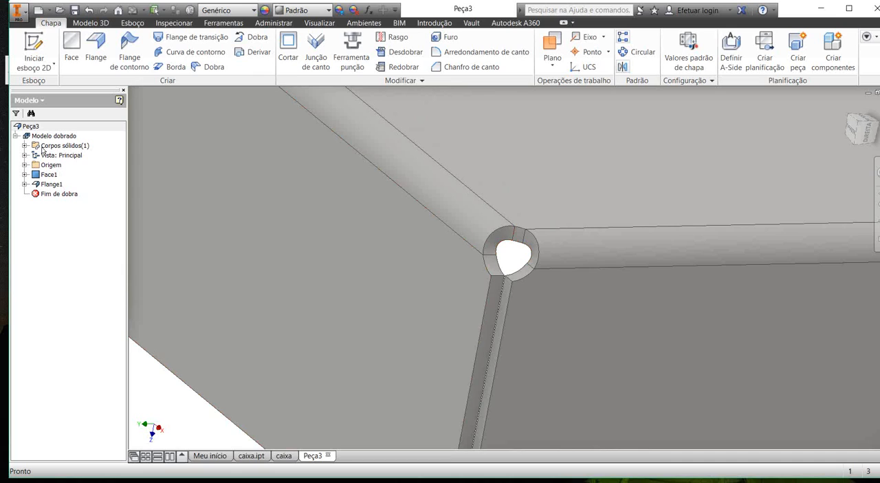
# Step: Reopen the four flanges for editing, change the corner relief shape to Quadrado, and apply it
pyautogui.rightClick(51, 184)
pyautogui.click(69, 213)
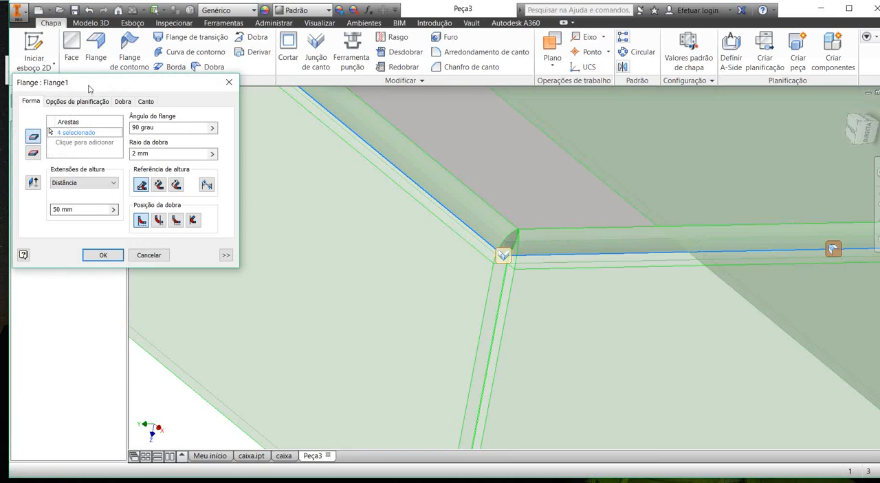
pyautogui.click(145, 100)
pyautogui.click(59, 127)
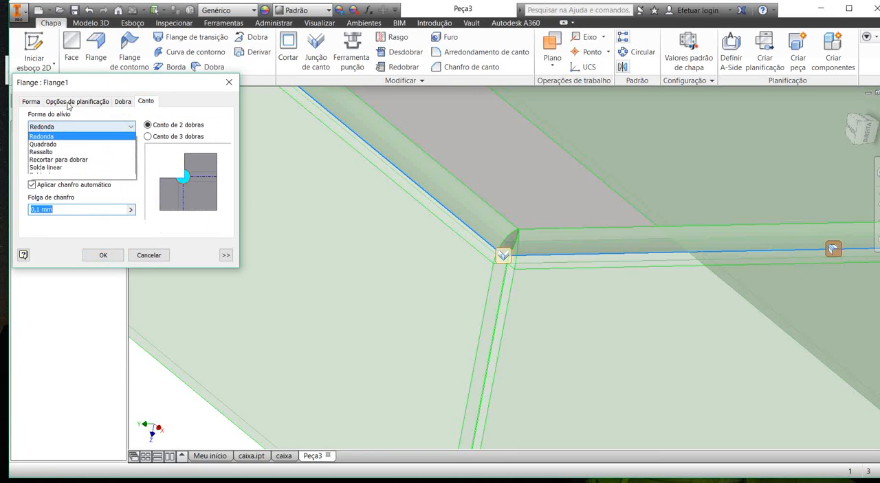
pyautogui.click(62, 151)
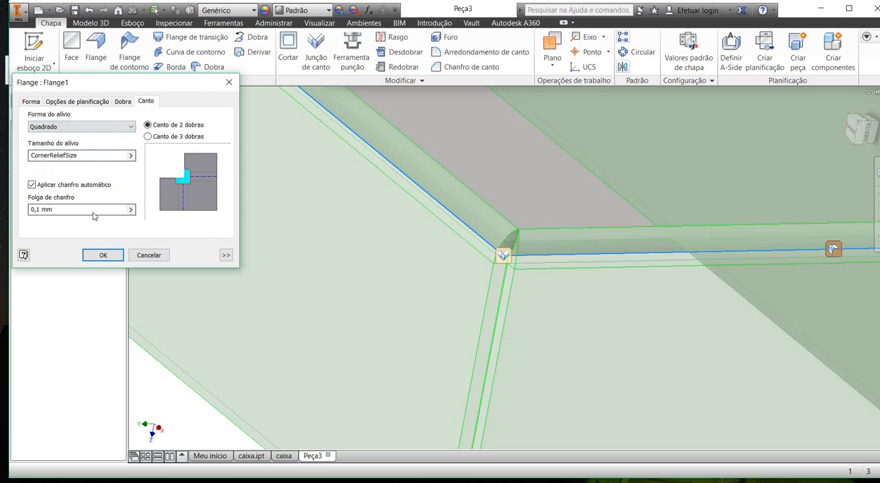
pyautogui.click(103, 255)
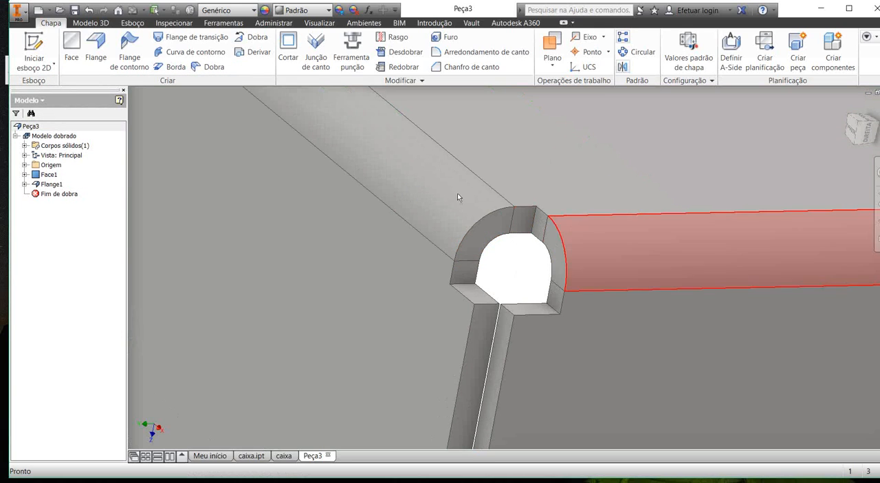
# Step: Edit the flanges again, trying the Solda linear corner relief before applying Solda de arco
pyautogui.click(48, 174)
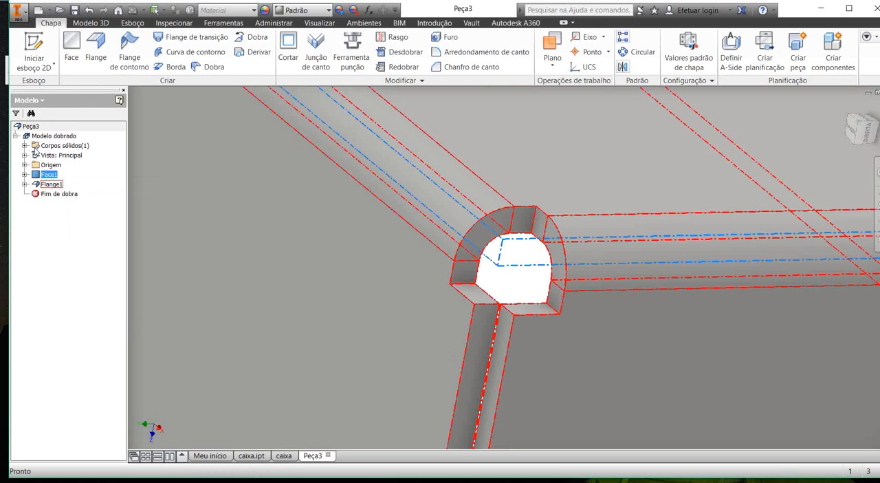
pyautogui.rightClick(51, 184)
pyautogui.click(79, 211)
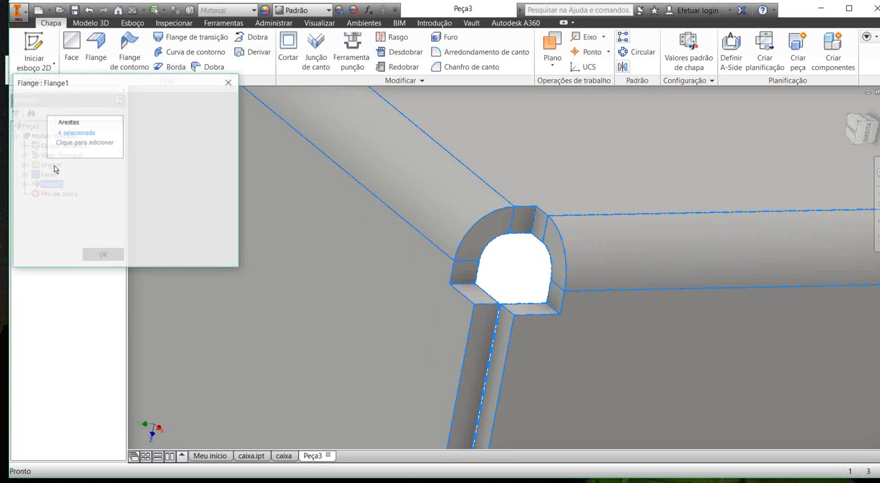
pyautogui.click(146, 101)
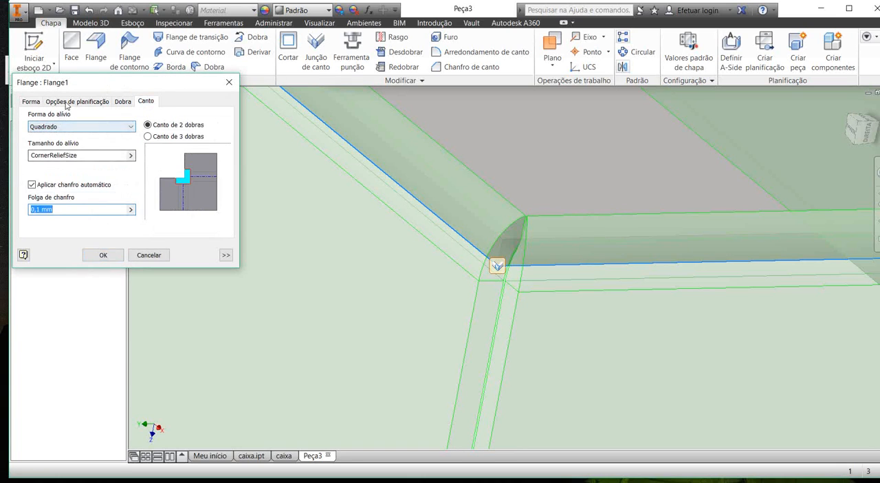
pyautogui.click(62, 126)
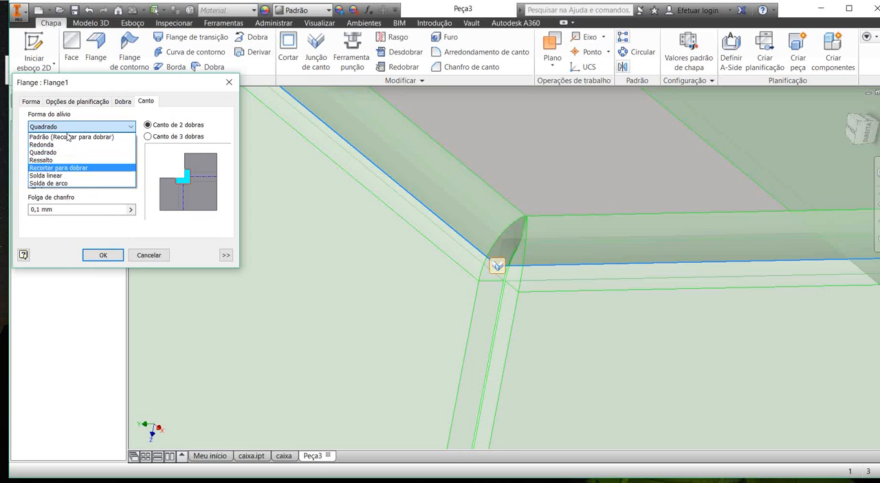
pyautogui.click(67, 175)
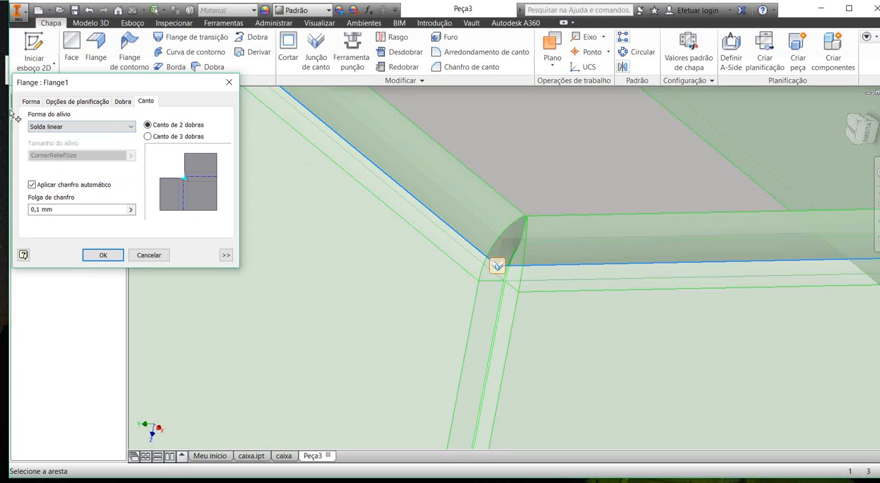
pyautogui.click(53, 126)
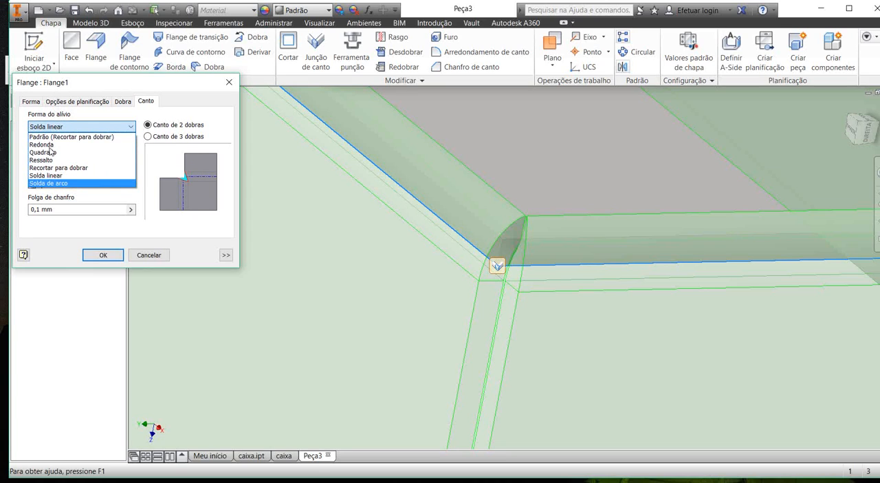
pyautogui.click(55, 183)
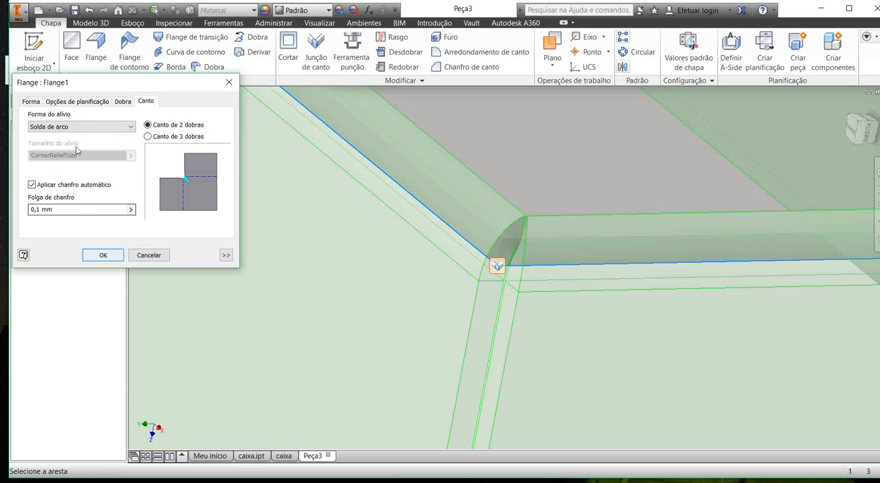
pyautogui.click(103, 255)
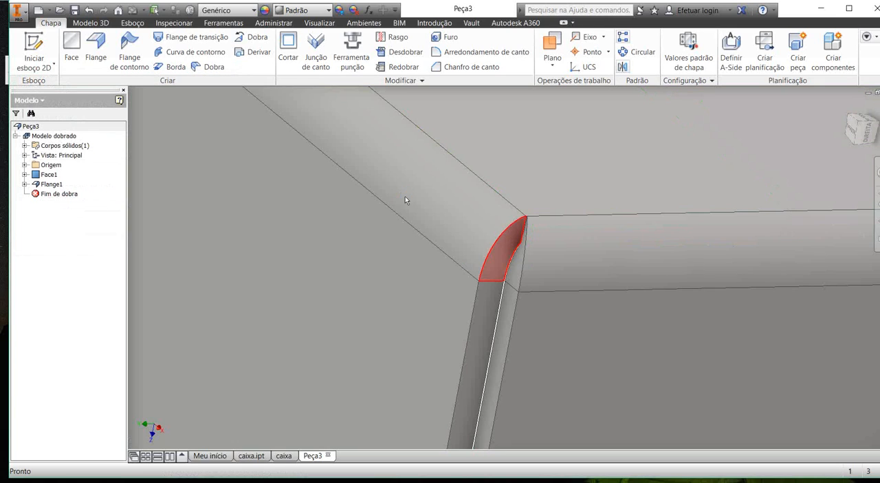
# Step: Check the welded corner on the whole box and reopen the flanges' corner relief settings
pyautogui.scroll(-4, 406, 200)
pyautogui.moveTo(409, 222)
pyautogui.keyDown('shift'); pyautogui.mouseDown(button='middle')
pyautogui.moveTo(401, 208)
pyautogui.moveTo(405, 215)
pyautogui.mouseUp(button='middle'); pyautogui.keyUp('shift')
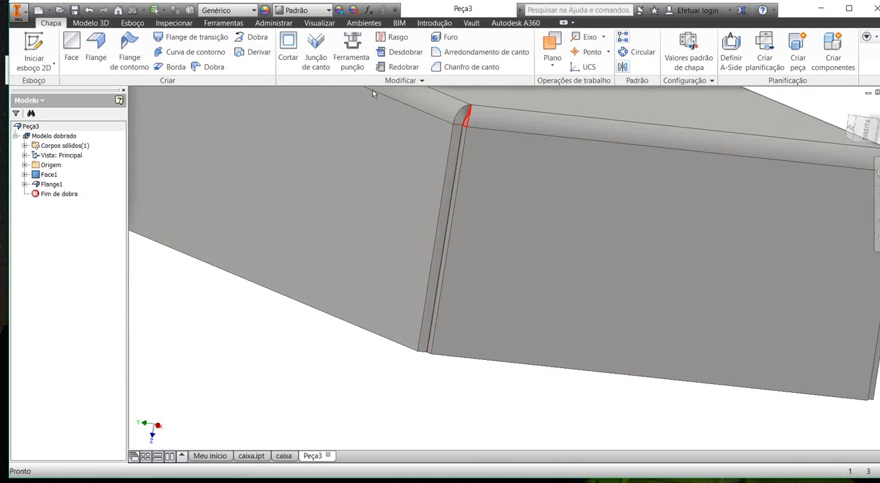
pyautogui.scroll(-3, 371, 180)
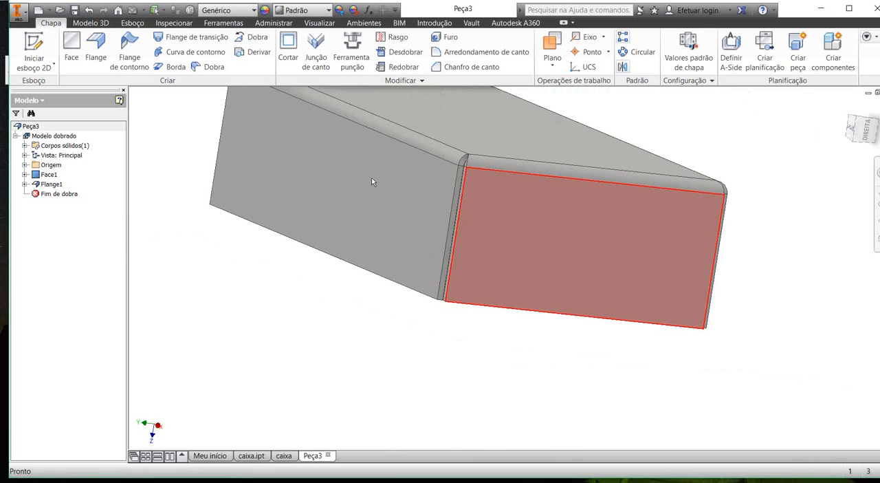
pyautogui.keyDown('shift'); pyautogui.moveTo(371, 181); pyautogui.dragTo(275, 124, button='middle'); pyautogui.keyUp('shift')
pyautogui.scroll(3, 298, 184)
pyautogui.rightClick(52, 184)
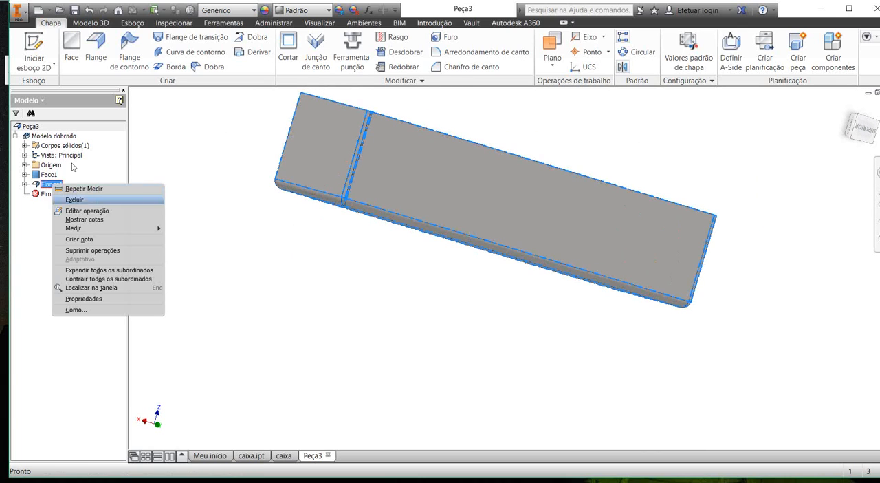
pyautogui.click(93, 209)
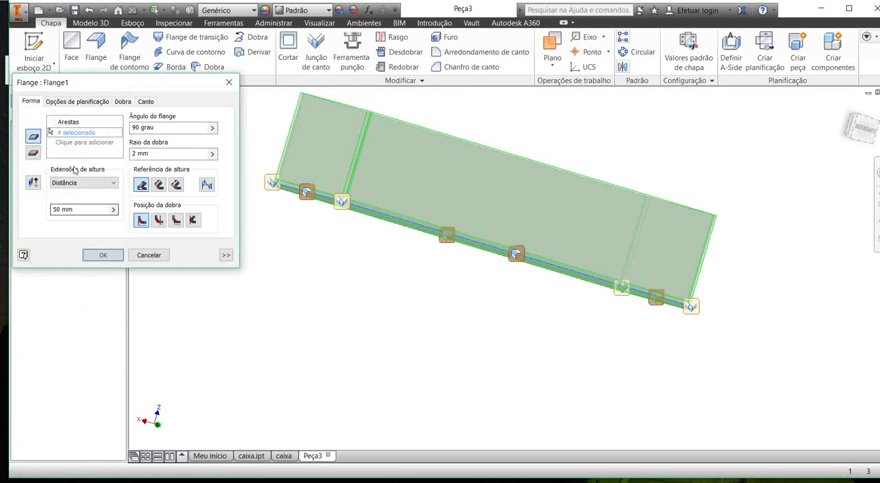
pyautogui.moveTo(145, 81); pyautogui.dragTo(166, 83)
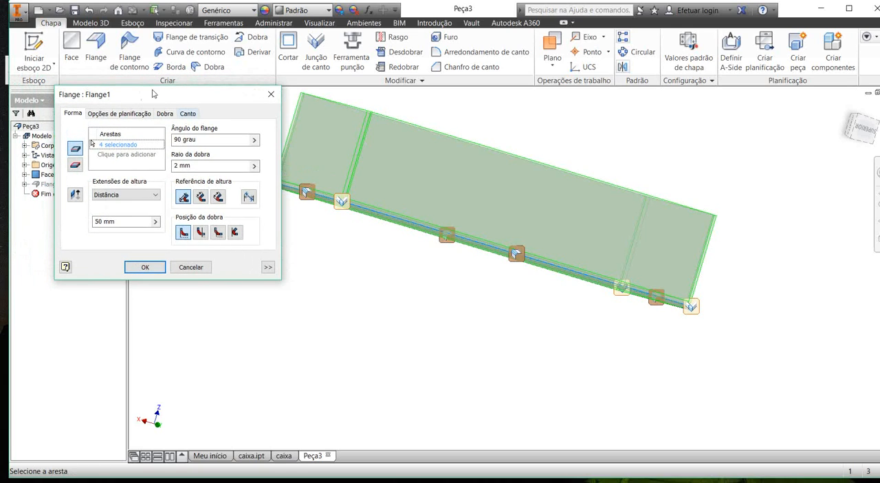
pyautogui.click(188, 113)
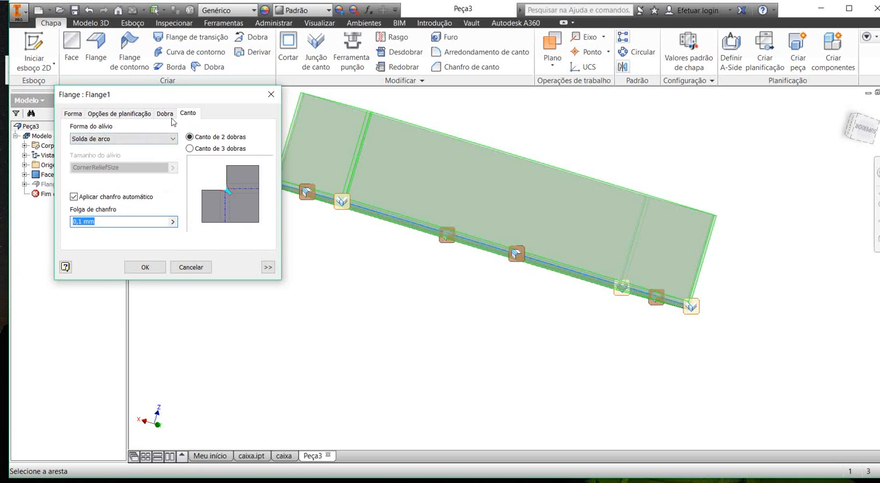
# Step: Try the Recortar para dobrar and Ressalto corner relief shapes on the flanges
pyautogui.click(108, 137)
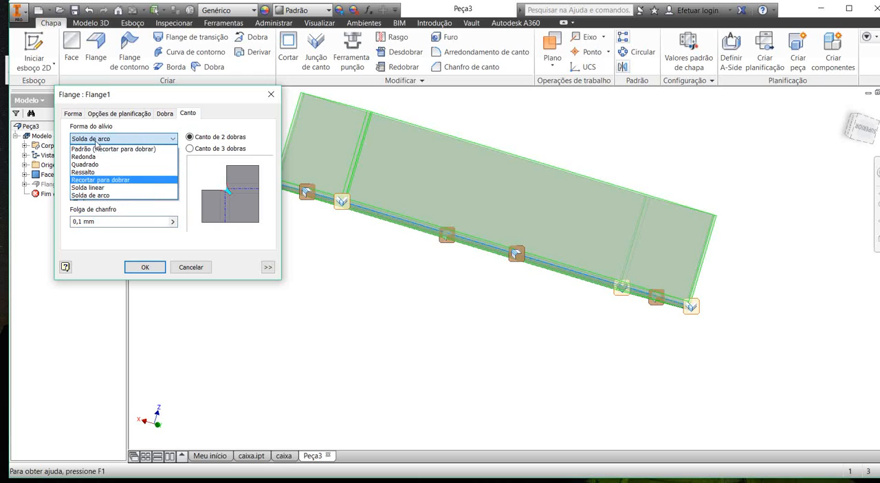
pyautogui.click(100, 179)
pyautogui.keyDown('shift'); pyautogui.moveTo(319, 168); pyautogui.dragTo(308, 195, button='middle'); pyautogui.keyUp('shift')
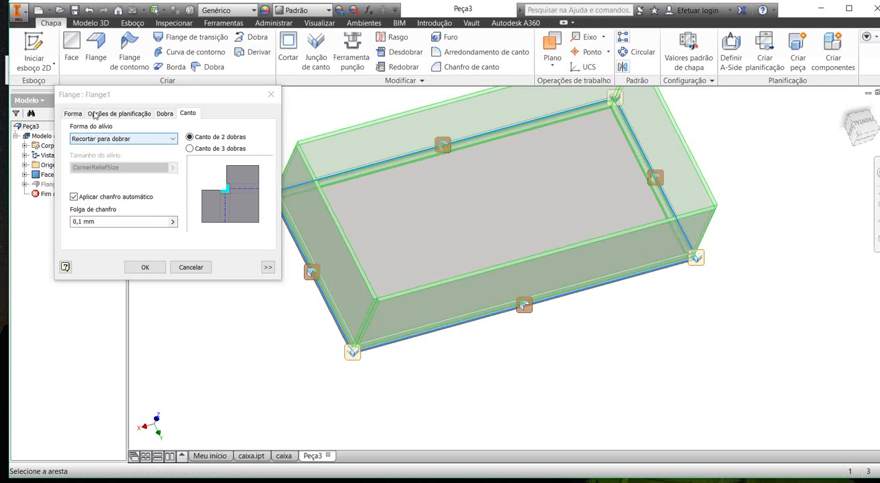
pyautogui.click(89, 139)
pyautogui.click(89, 140)
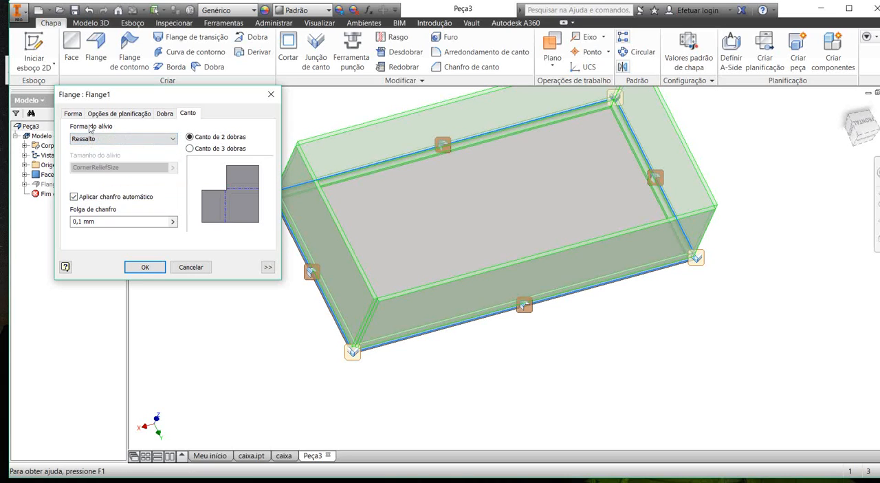
# Step: Set the corner relief shape to Quadrado with the CornerReliefSize size and apply the flange edit
pyautogui.click(89, 139)
pyautogui.click(85, 165)
pyautogui.click(90, 138)
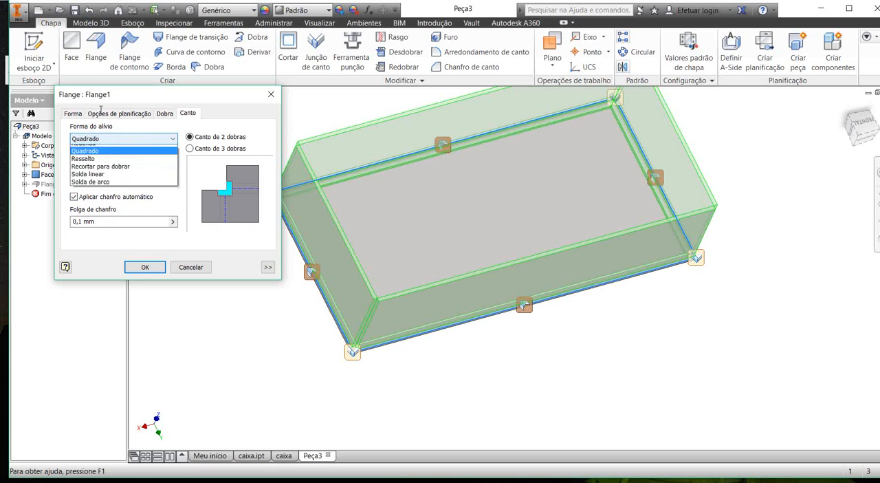
pyautogui.press('Down')
pyautogui.press('Down')
pyautogui.press('Up')
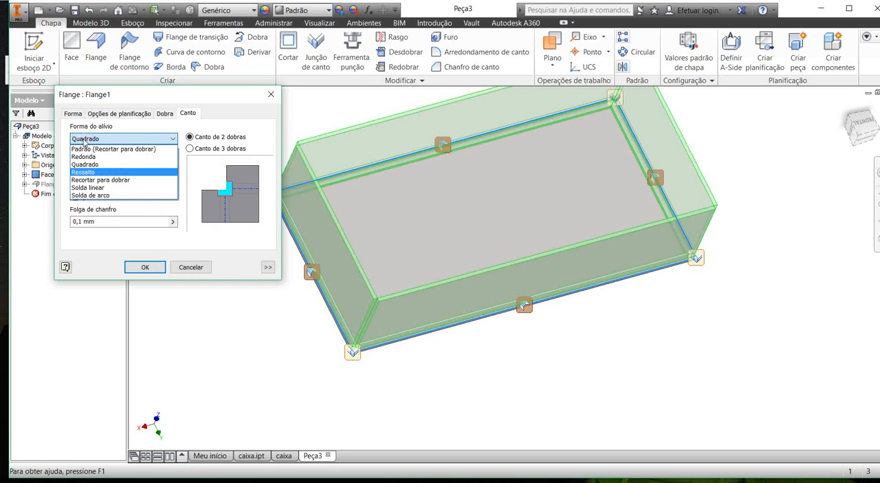
pyautogui.press('Down')
pyautogui.press('Down')
pyautogui.press('Up')
pyautogui.press('Up')
pyautogui.press('Up')
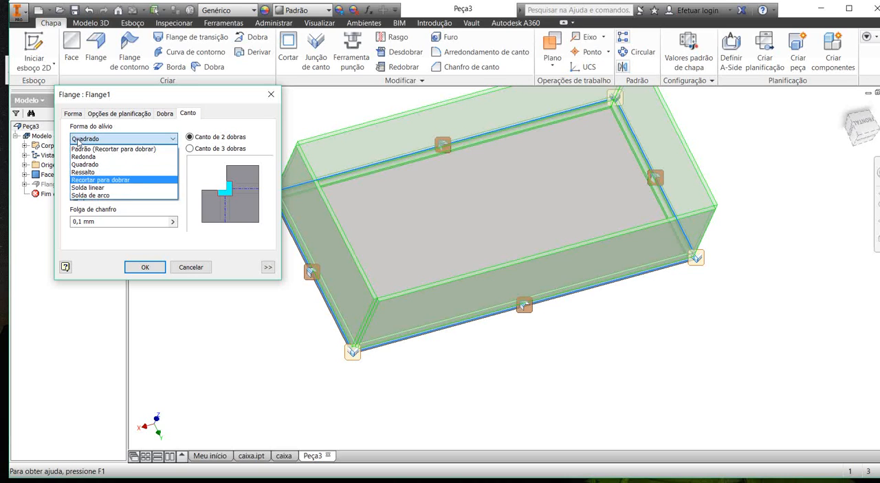
pyautogui.click(80, 138)
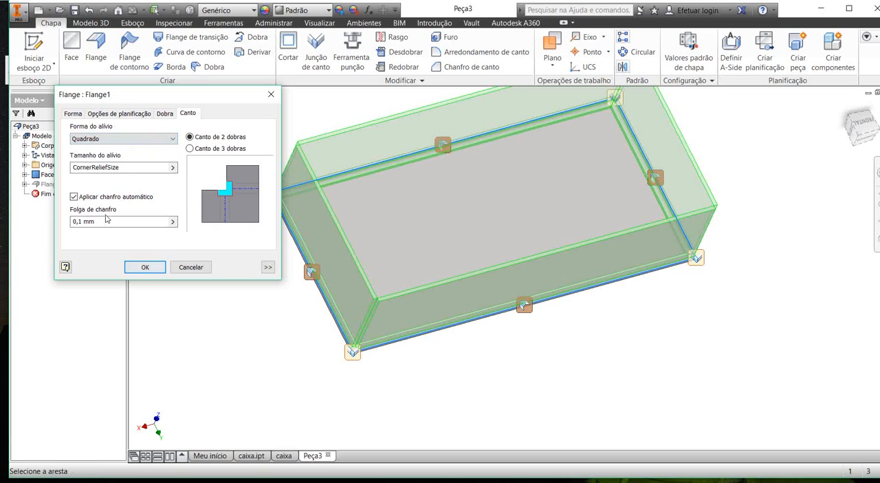
pyautogui.click(145, 267)
# Step: Start a 50 mm flange at 90° on the outer top edge of the box's short wall
pyautogui.keyDown('shift'); pyautogui.moveTo(281, 285); pyautogui.dragTo(288, 165, button='middle'); pyautogui.keyUp('shift')
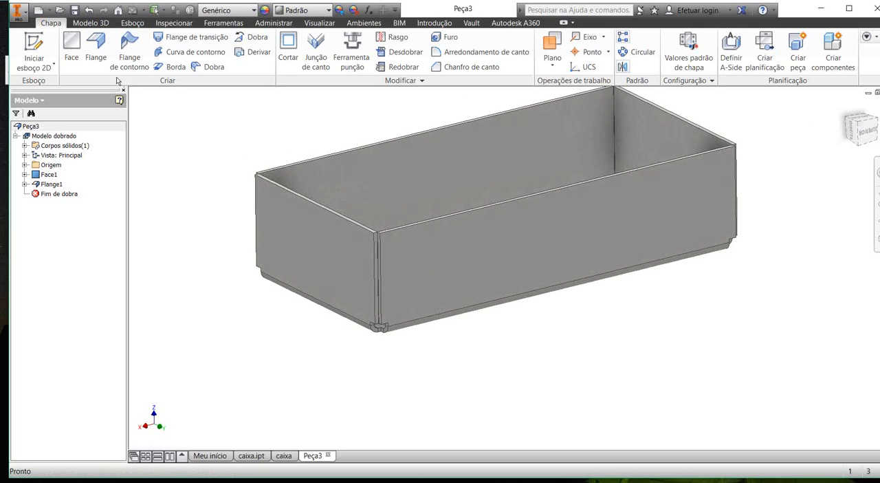
pyautogui.click(95, 48)
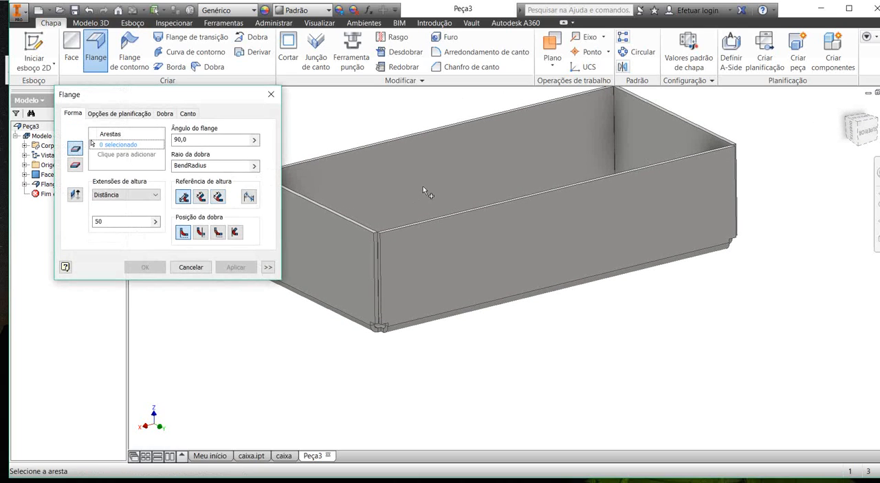
pyautogui.moveTo(446, 196); pyautogui.dragTo(555, 185, button='middle')
pyautogui.scroll(-3, 362, 163)
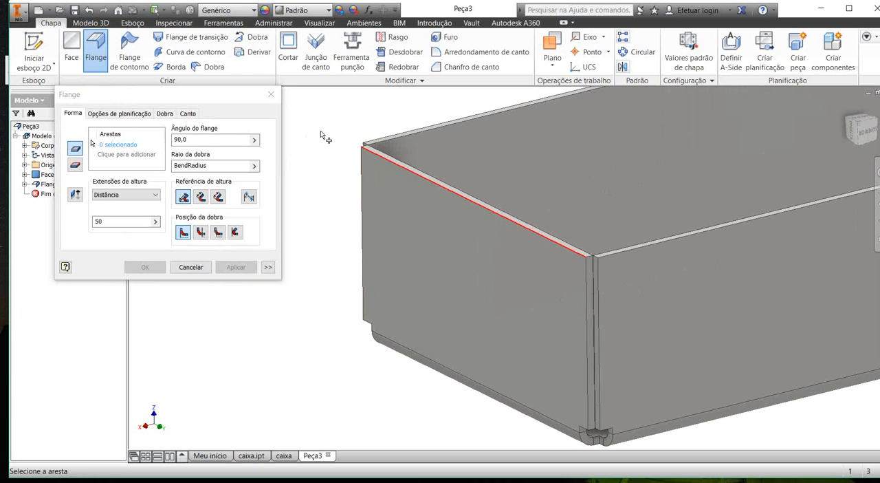
pyautogui.click(376, 157)
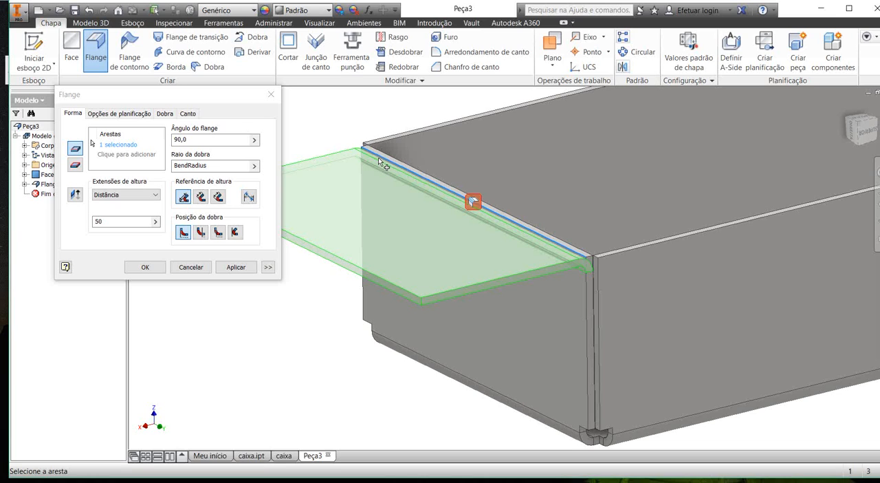
# Step: Edit the new flange's bend, enabling its width extents and choosing the Largura type
pyautogui.click(378, 159)
pyautogui.scroll(3, 371, 166)
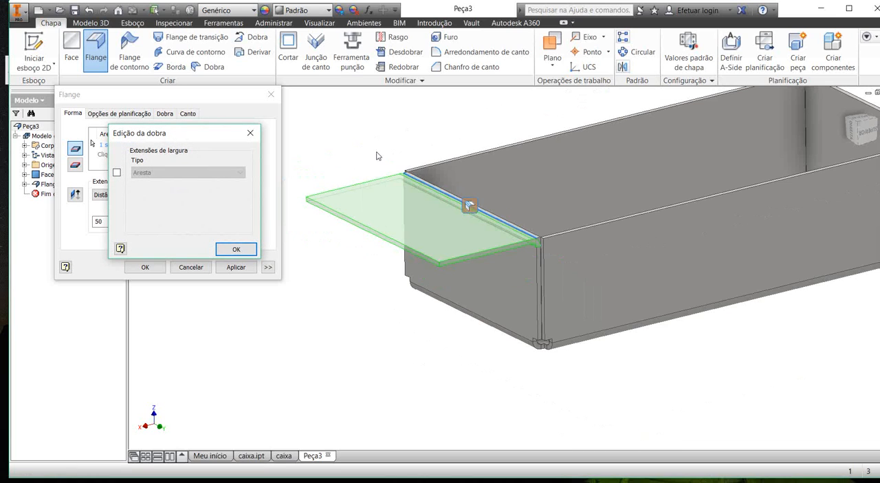
pyautogui.keyDown('shift'); pyautogui.moveTo(373, 151); pyautogui.dragTo(351, 174, button='middle'); pyautogui.keyUp('shift')
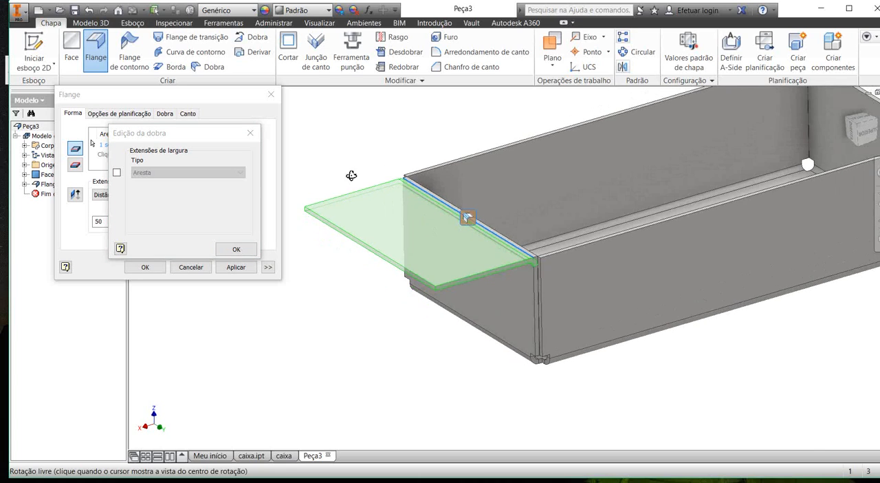
pyautogui.scroll(-3, 351, 176)
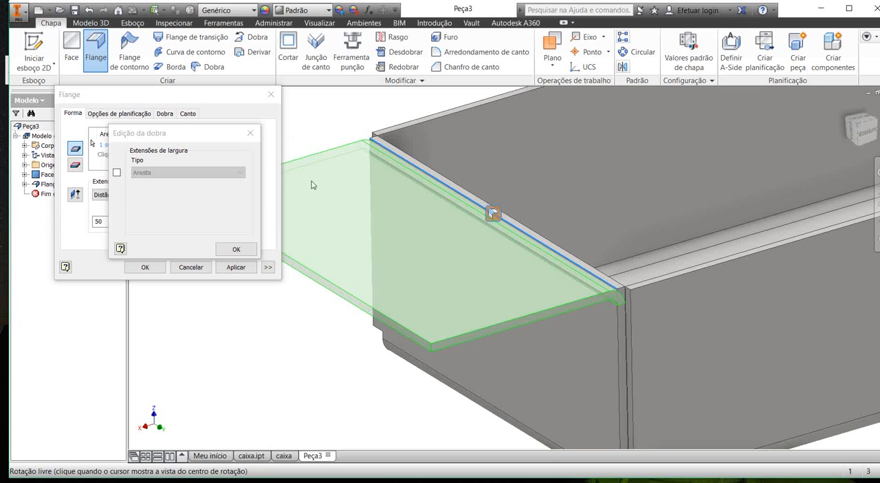
pyautogui.scroll(-3, 367, 261)
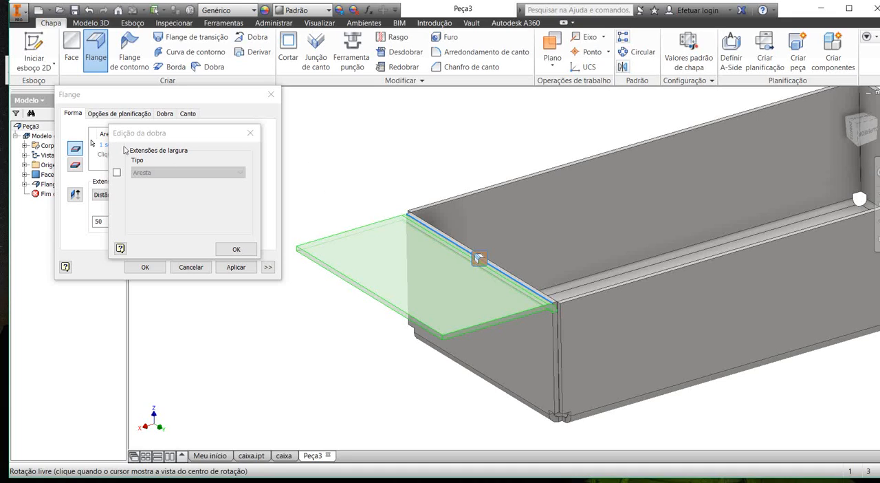
pyautogui.click(117, 172)
pyautogui.click(163, 172)
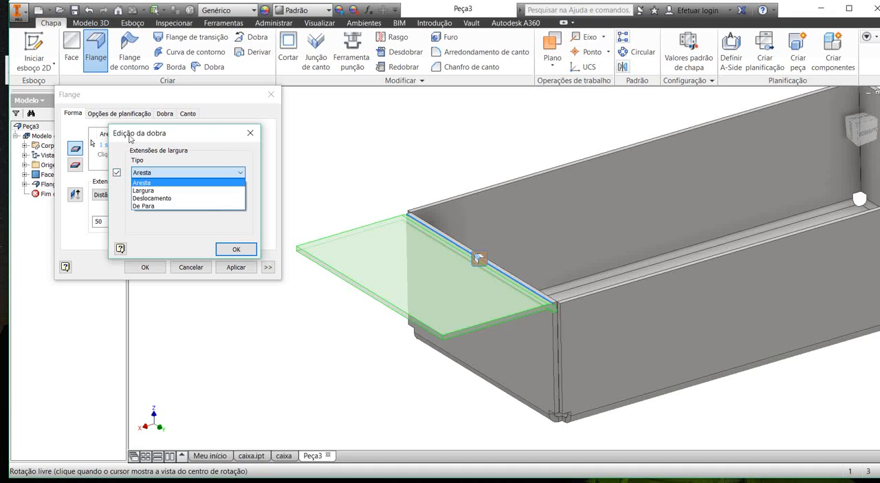
pyautogui.click(153, 190)
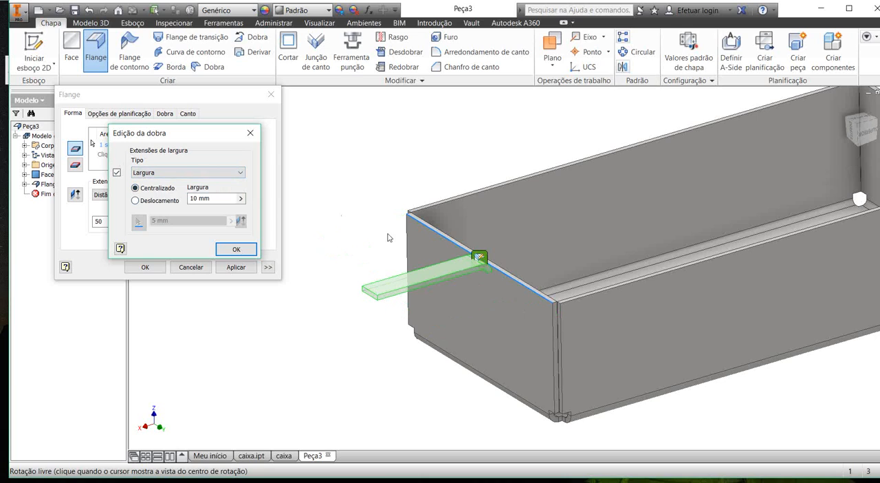
# Step: Try a centred flange width of 20 mm, and set it to 40 mm
pyautogui.scroll(4, 381, 226)
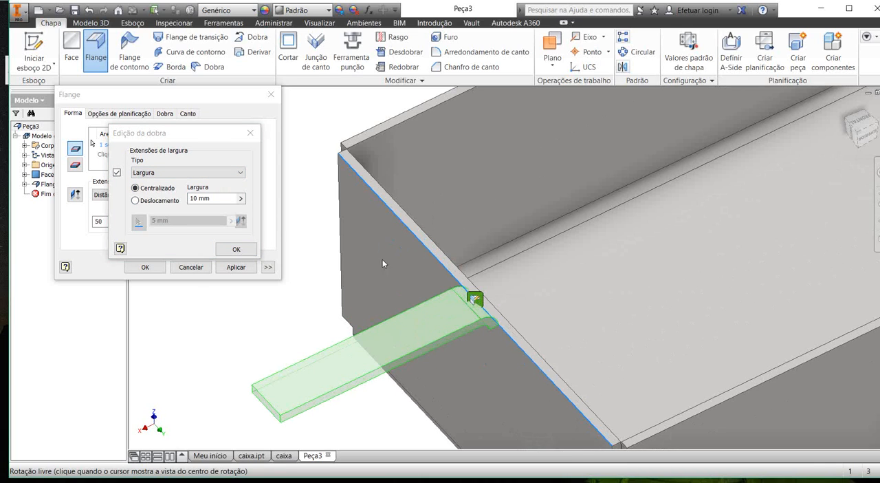
pyautogui.click(162, 160)
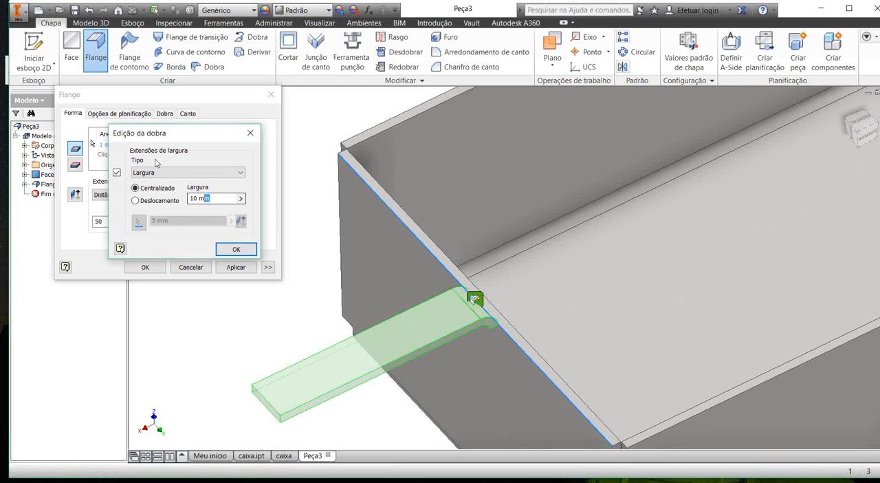
pyautogui.write('20')
pyautogui.scroll(-3, 280, 186)
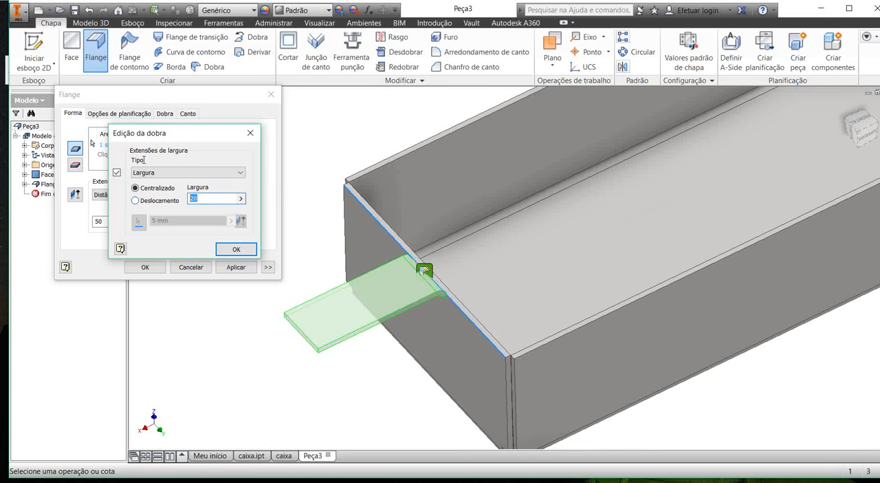
pyautogui.write('0')
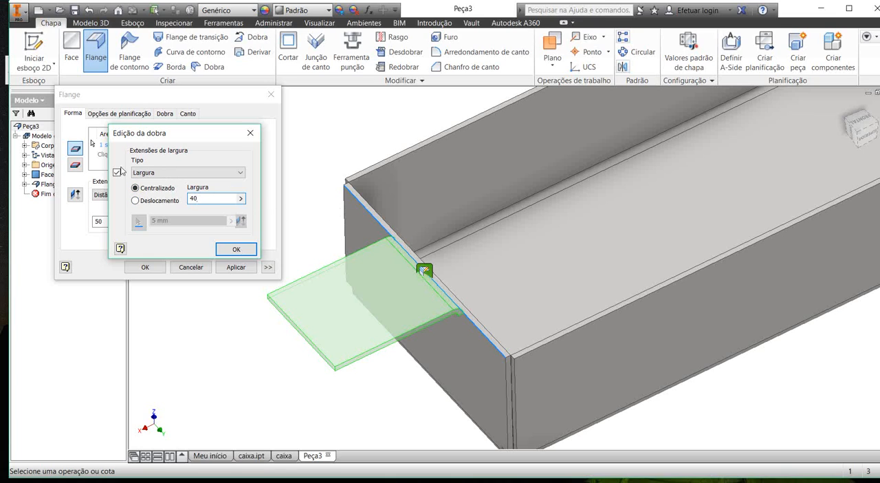
# Step: Position the flange by Deslocamento, 20 mm from the corner point of the wall's top edge, with the offset direction flipped onto the edge
pyautogui.click(162, 200)
pyautogui.moveTo(185, 219); pyautogui.dragTo(136, 221)
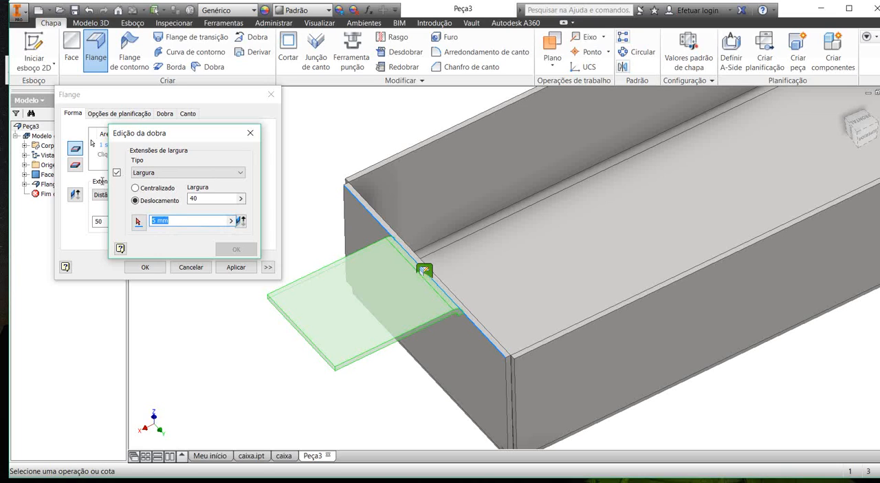
pyautogui.write('20')
pyautogui.click(138, 220)
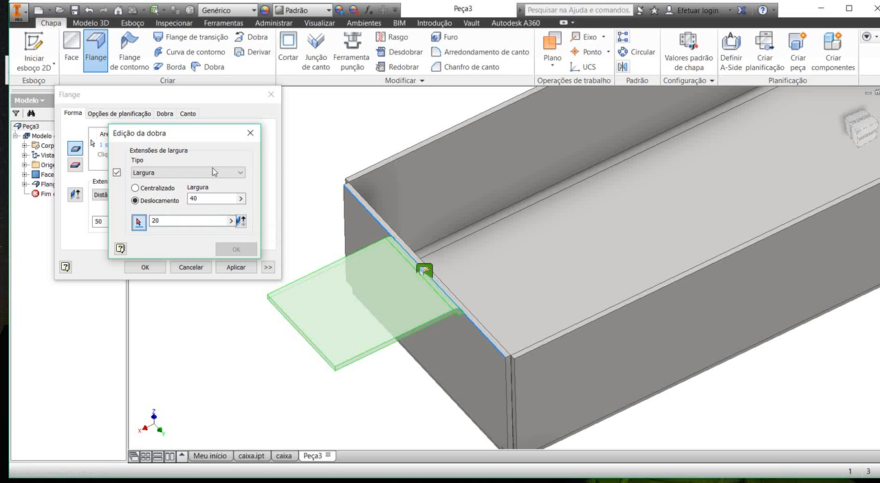
pyautogui.scroll(3, 283, 165)
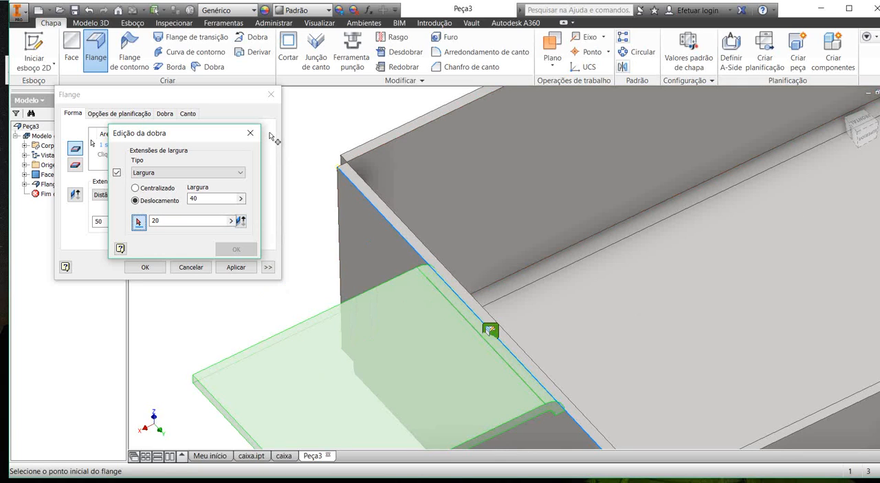
pyautogui.scroll(5, 273, 137)
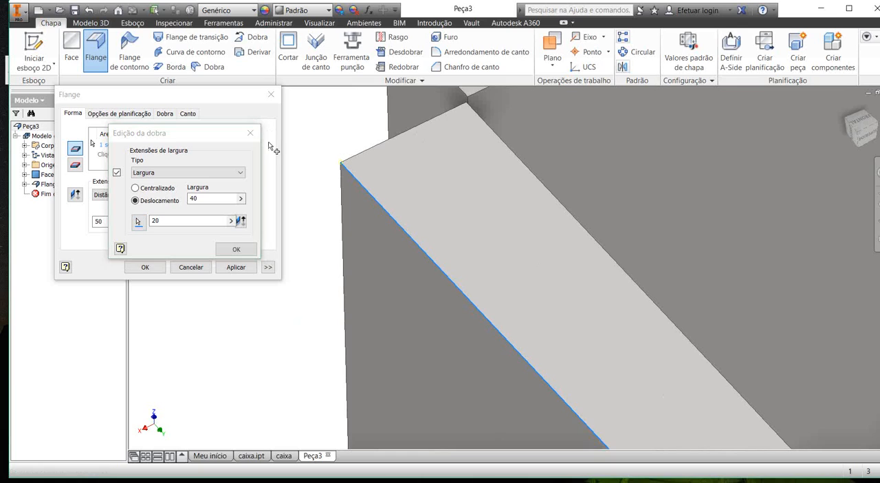
pyautogui.scroll(-5, 273, 141)
pyautogui.scroll(4, 264, 144)
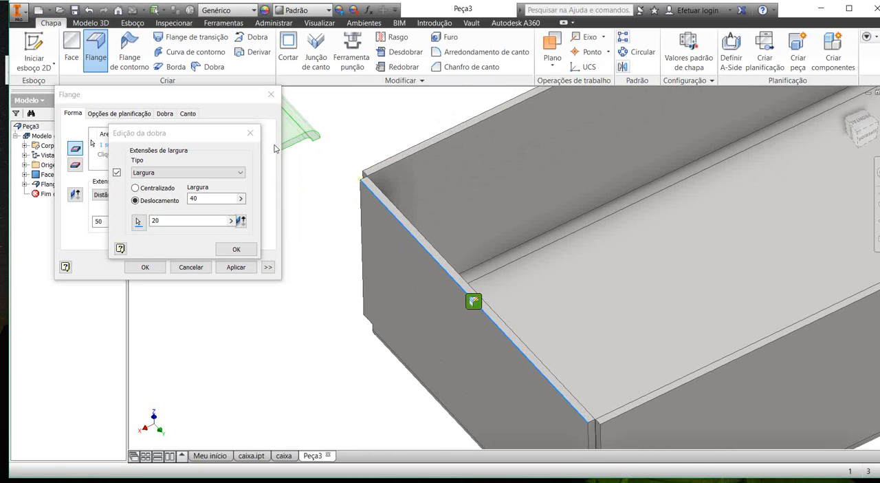
pyautogui.moveTo(275, 149); pyautogui.dragTo(348, 185, button='middle')
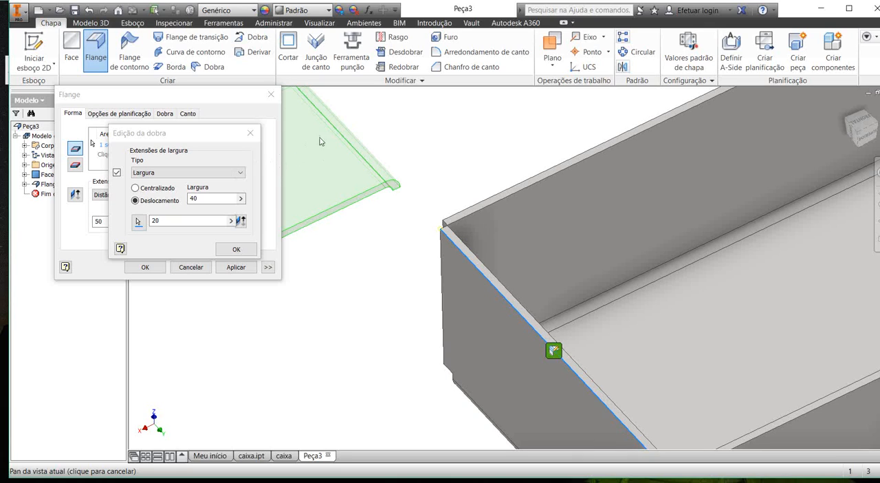
pyautogui.scroll(-2, 323, 148)
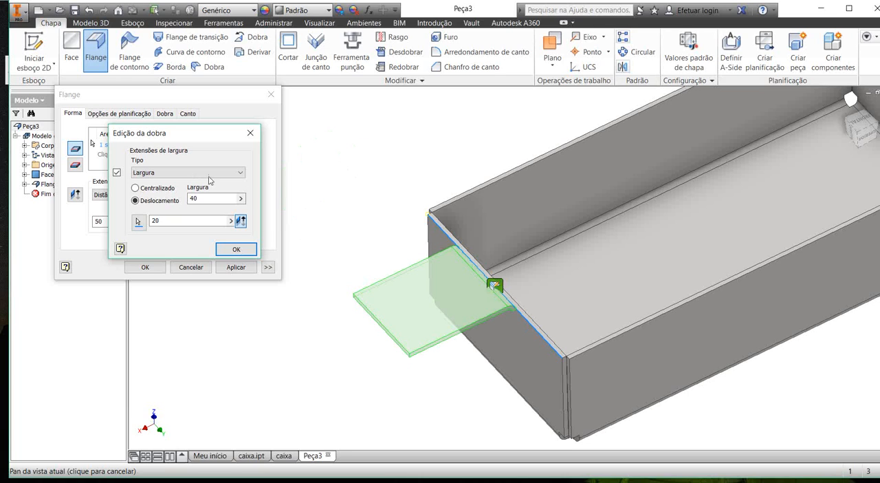
# Step: Set the flange's offset from the corner to 10 mm and accept the bend edit
pyautogui.keyDown('shift'); pyautogui.moveTo(385, 199); pyautogui.dragTo(389, 193, button='middle'); pyautogui.keyUp('shift')
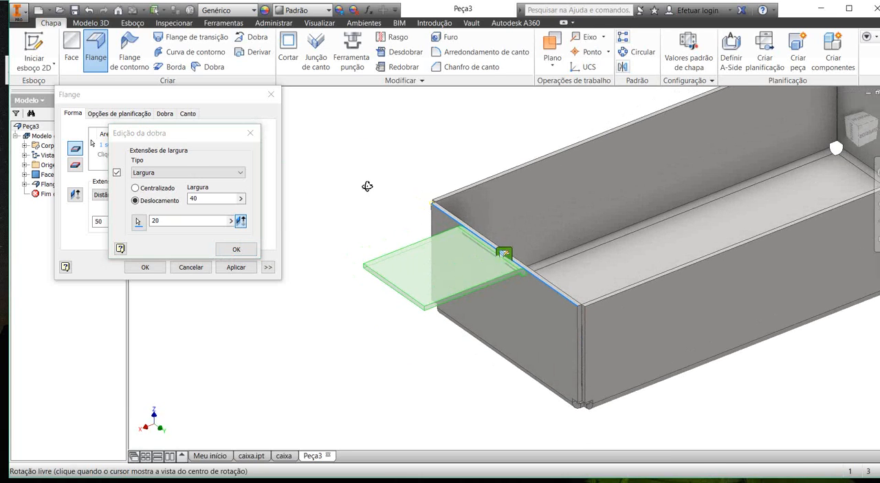
pyautogui.scroll(-3, 358, 179)
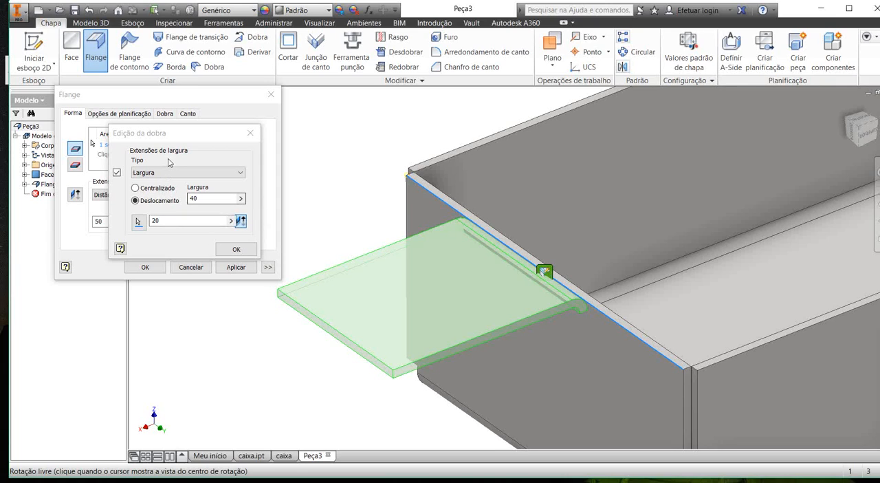
pyautogui.doubleClick(157, 221)
pyautogui.write('10')
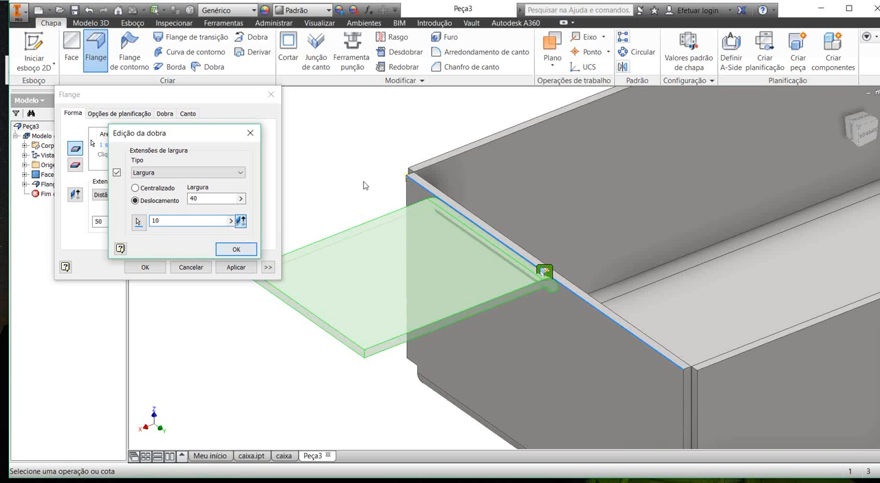
pyautogui.scroll(2, 366, 183)
pyautogui.keyDown('shift'); pyautogui.moveTo(368, 184); pyautogui.dragTo(296, 110, button='middle'); pyautogui.keyUp('shift')
pyautogui.scroll(-3, 474, 221)
pyautogui.keyDown('shift'); pyautogui.moveTo(488, 229); pyautogui.dragTo(451, 218, button='middle'); pyautogui.keyUp('shift')
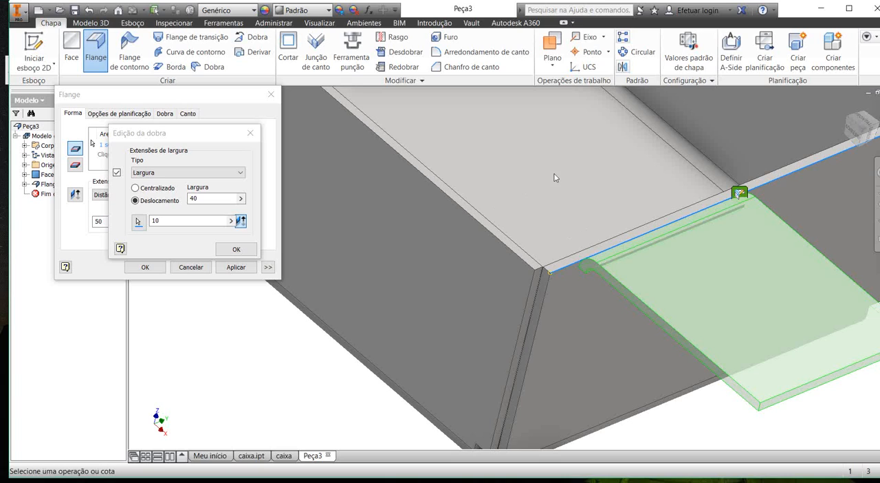
pyautogui.click(191, 200)
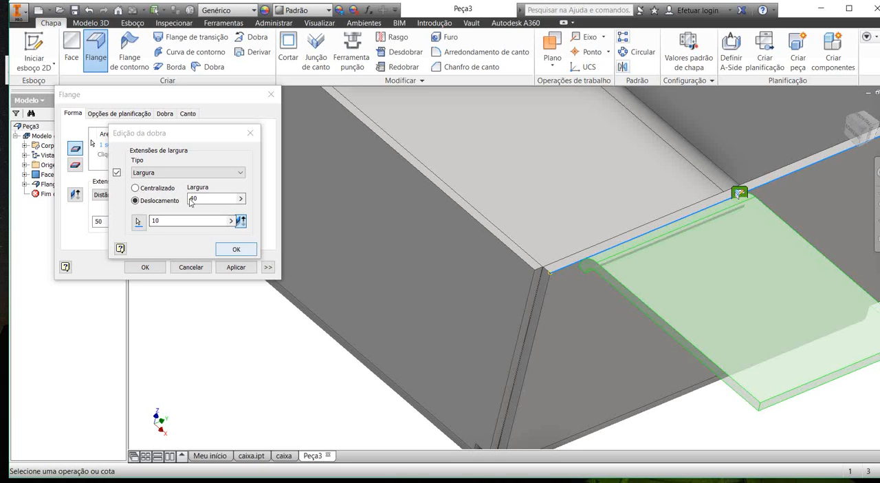
pyautogui.press('Return')
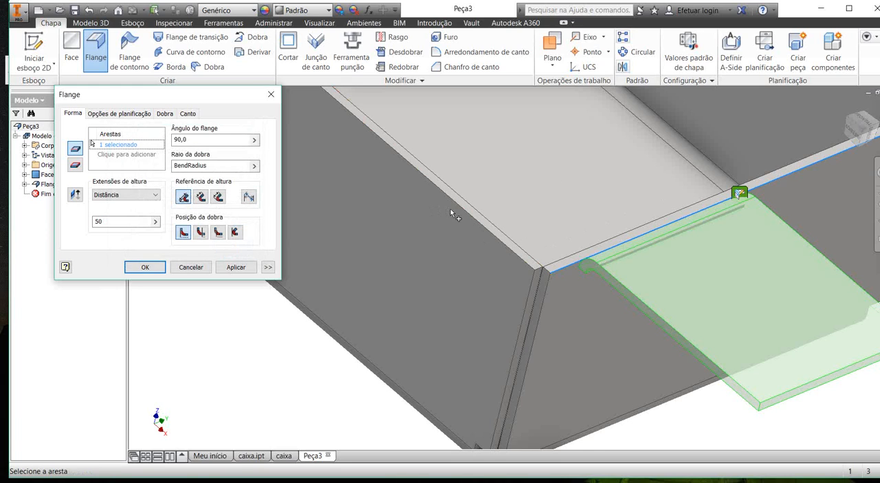
# Step: Set the flange's height reference to the third option and try the second bend position against the wall
pyautogui.keyDown('shift'); pyautogui.moveTo(451, 209); pyautogui.dragTo(423, 198, button='middle'); pyautogui.keyUp('shift')
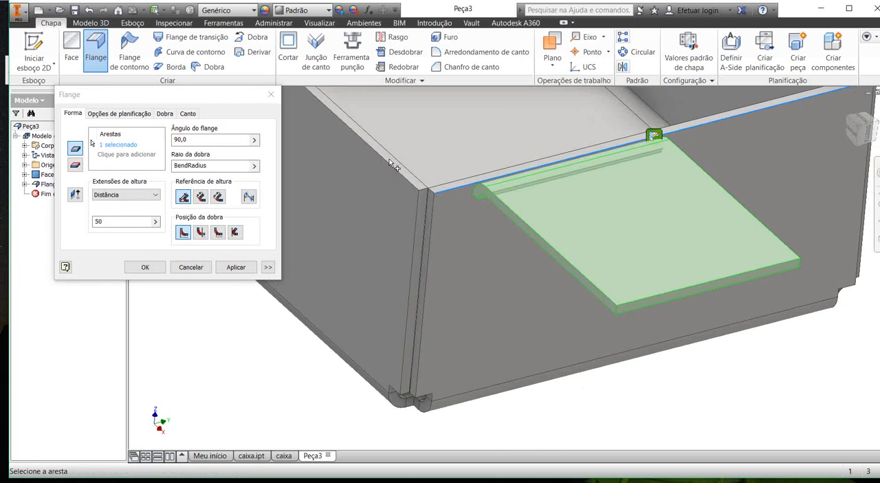
pyautogui.scroll(-3, 387, 149)
pyautogui.click(200, 197)
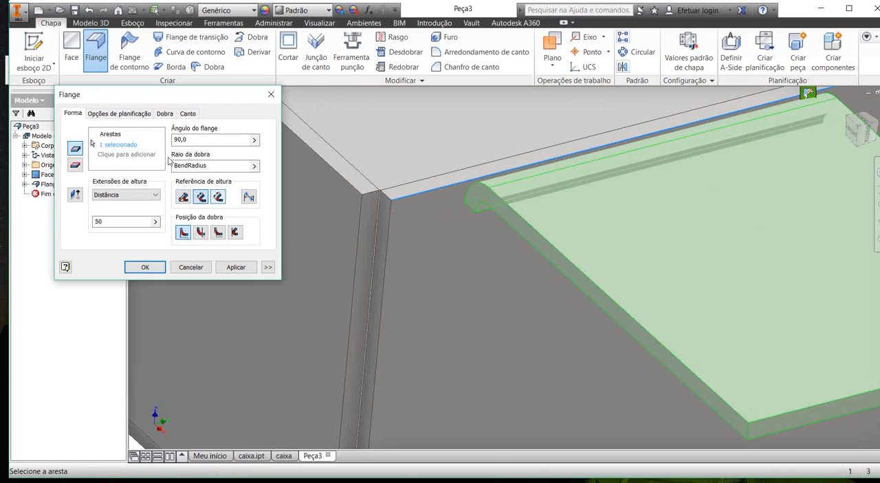
pyautogui.click(200, 231)
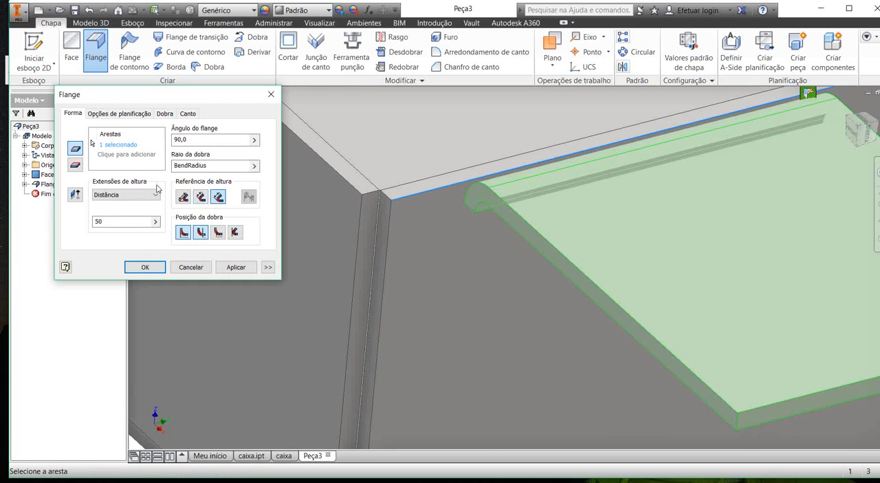
pyautogui.scroll(3, 411, 169)
pyautogui.moveTo(411, 168)
pyautogui.keyDown('shift'); pyautogui.mouseDown(button='middle')
pyautogui.moveTo(408, 148)
pyautogui.moveTo(400, 157)
pyautogui.mouseUp(button='middle'); pyautogui.keyUp('shift')
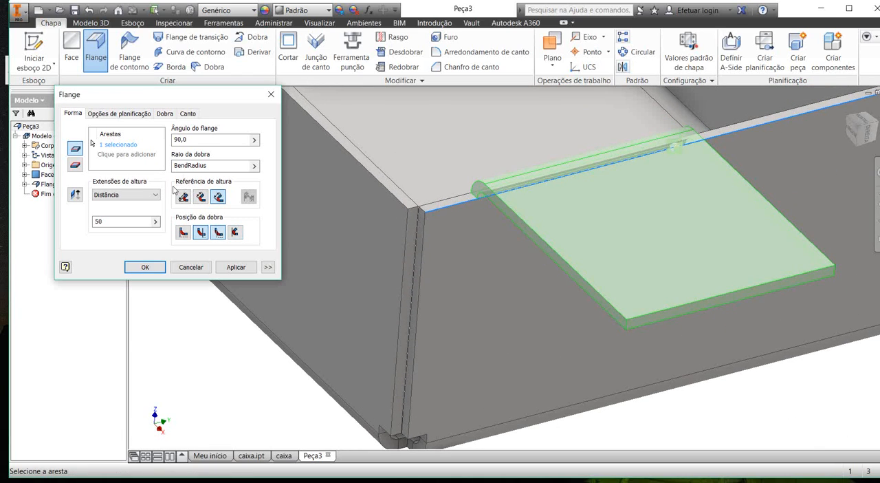
# Step: Compare the first and second bend positions on the wall's top edge, and set the flange to the third one
pyautogui.click(183, 232)
pyautogui.keyDown('shift'); pyautogui.moveTo(418, 155); pyautogui.dragTo(462, 109, button='middle'); pyautogui.keyUp('shift')
pyautogui.scroll(4, 446, 114)
pyautogui.scroll(-5, 558, 147)
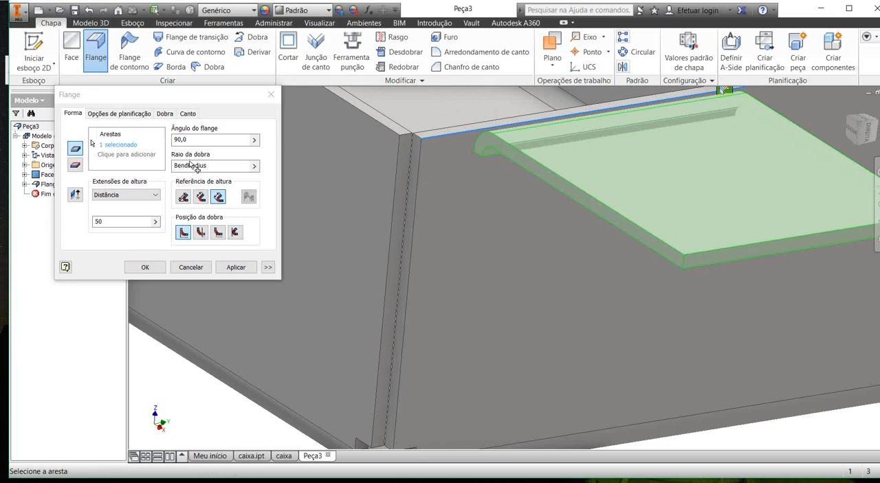
pyautogui.click(200, 232)
pyautogui.scroll(3, 343, 207)
pyautogui.moveTo(343, 207); pyautogui.dragTo(337, 212, button='middle')
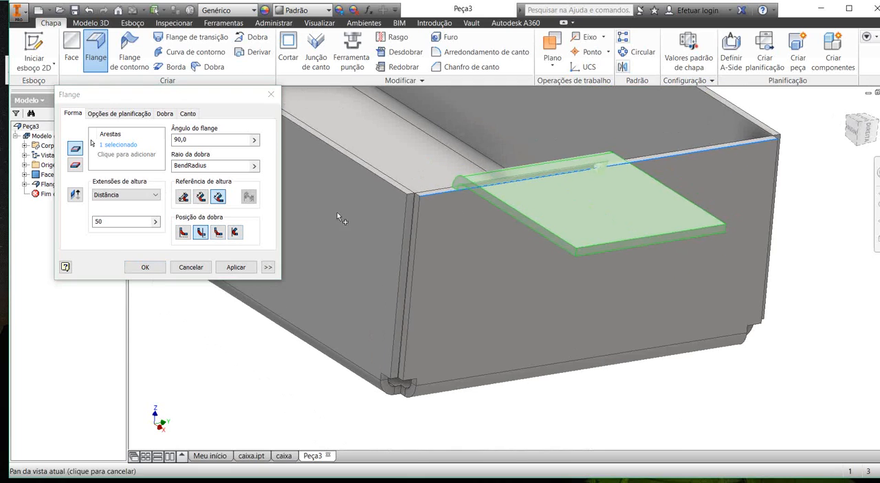
pyautogui.scroll(3, 337, 211)
pyautogui.scroll(3, 371, 178)
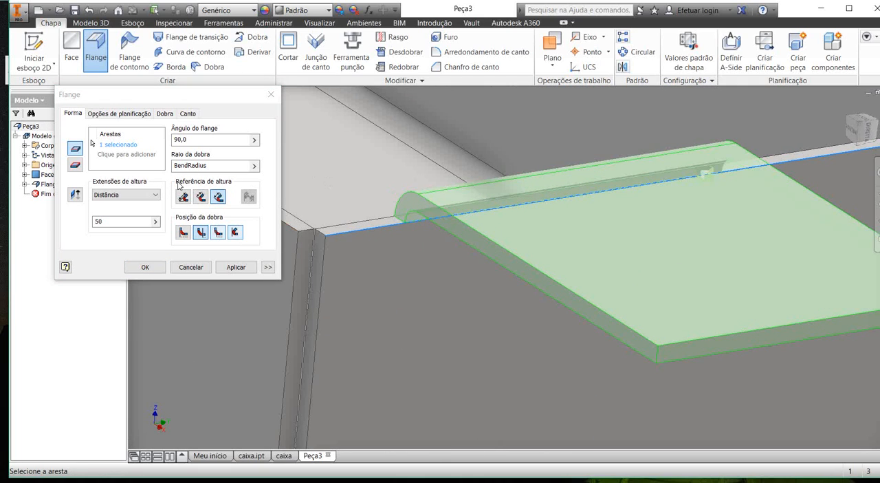
pyautogui.click(235, 231)
pyautogui.scroll(-2, 376, 193)
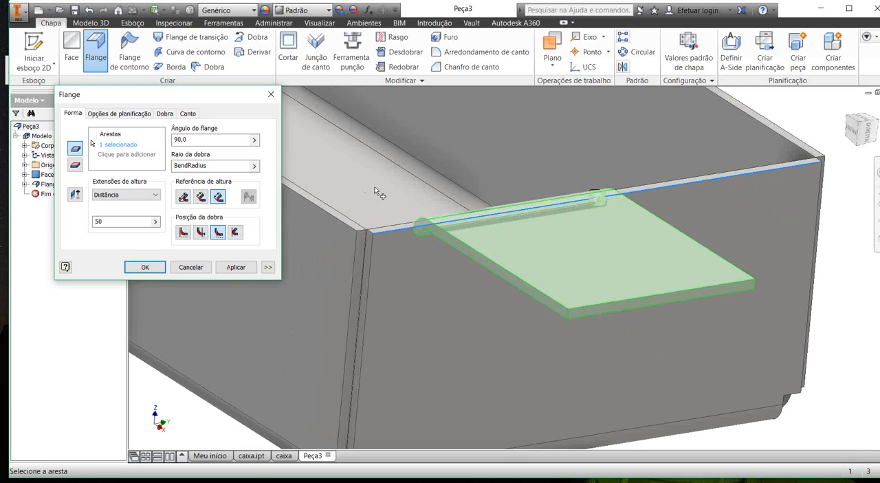
# Step: Set the relief shape of the partial-width flange's bend to Redonda
pyautogui.scroll(2, 319, 187)
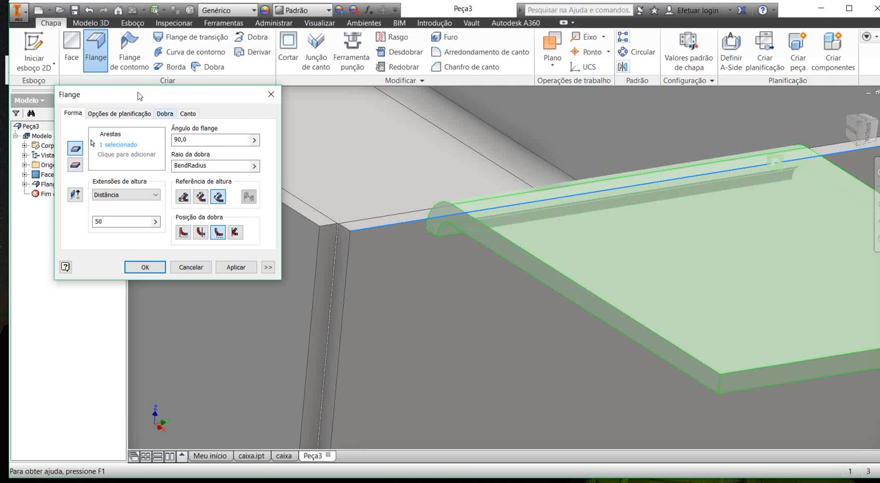
pyautogui.click(165, 113)
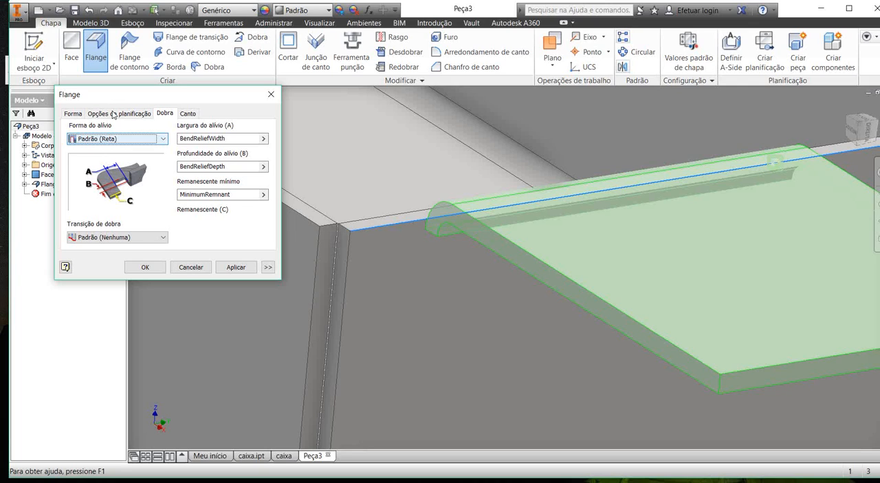
pyautogui.hotkey('alt', 'Down')
pyautogui.press('Down')
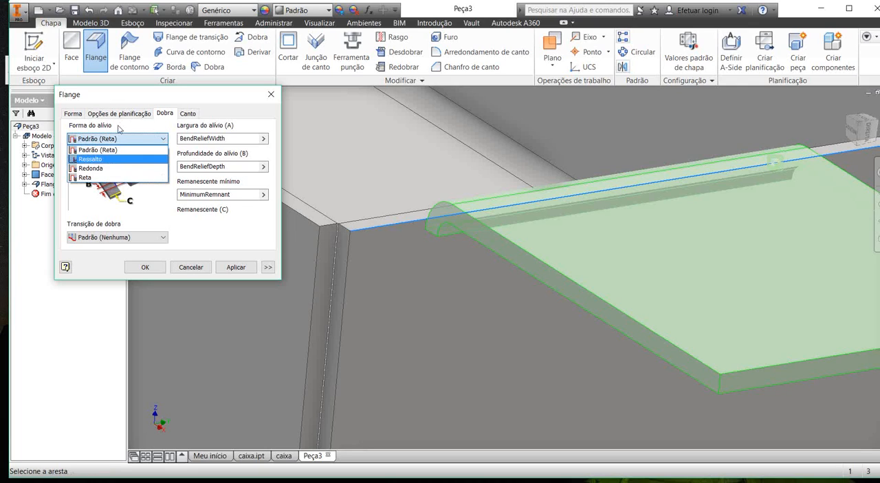
pyautogui.press('Down')
pyautogui.press('Return')
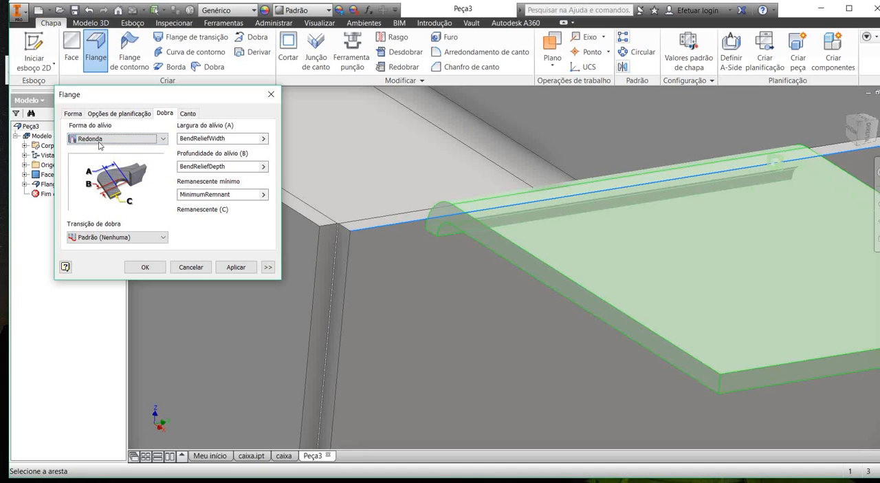
# Step: Try the Reta and Ressalto relief shapes for the flange's bend and go back to Redonda
pyautogui.click(139, 139)
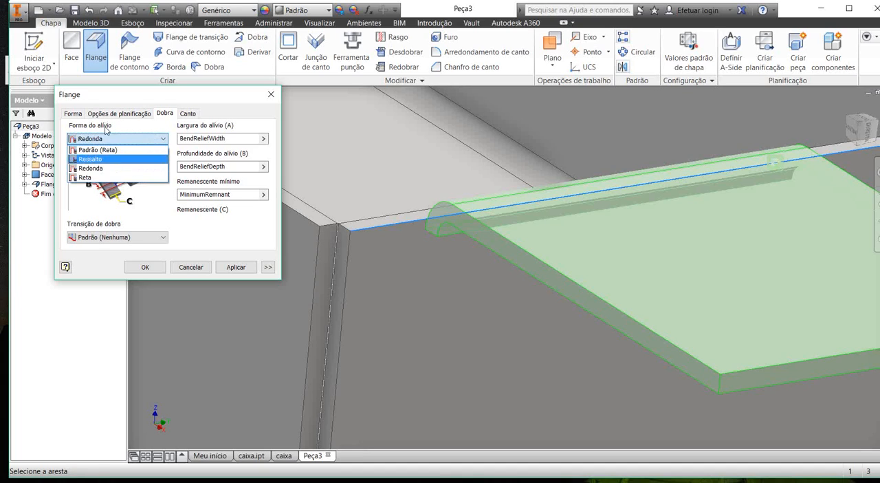
pyautogui.click(123, 178)
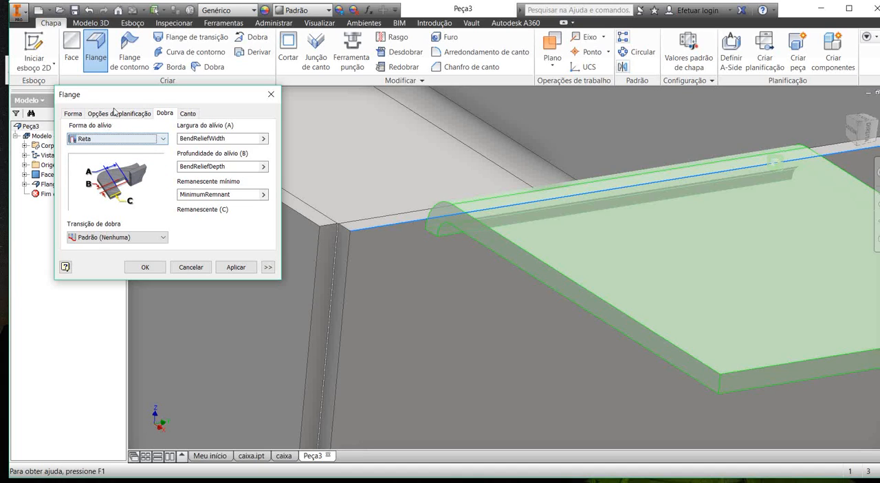
pyautogui.click(118, 139)
pyautogui.click(112, 159)
pyautogui.click(99, 138)
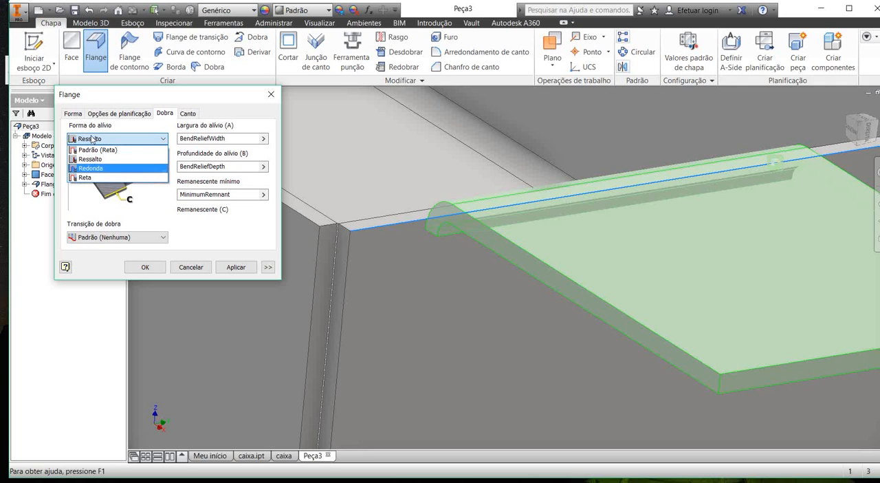
pyautogui.click(90, 167)
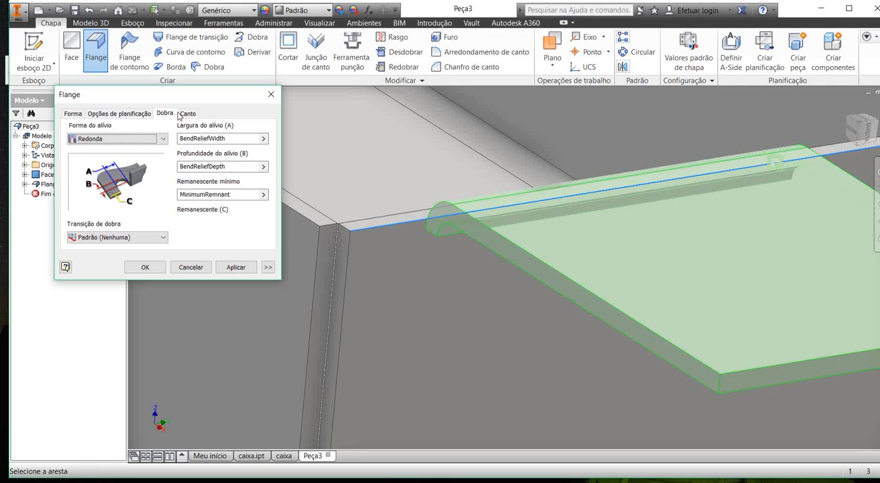
# Step: Set the bend relief width to 4 mm, its depth to 10 mm and the minimum remnant to 2 mm, and create the flange
pyautogui.press('Tab')
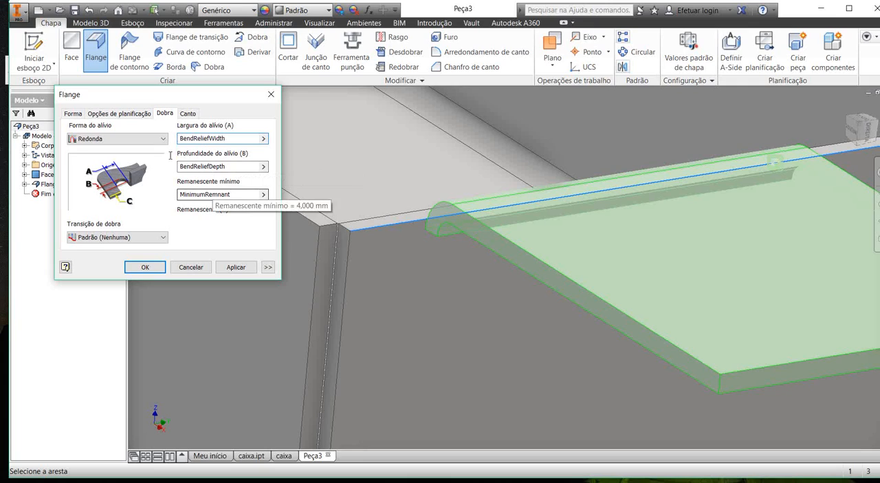
pyautogui.moveTo(196, 108); pyautogui.dragTo(140, 110)
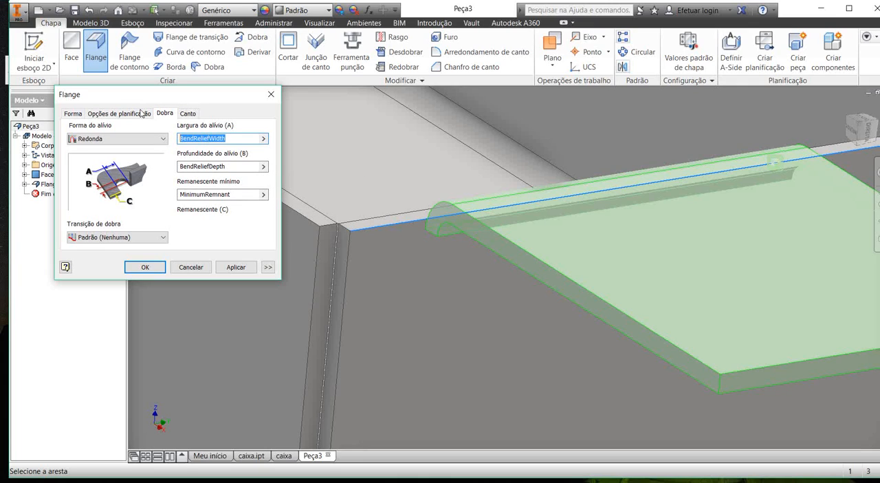
pyautogui.write('4')
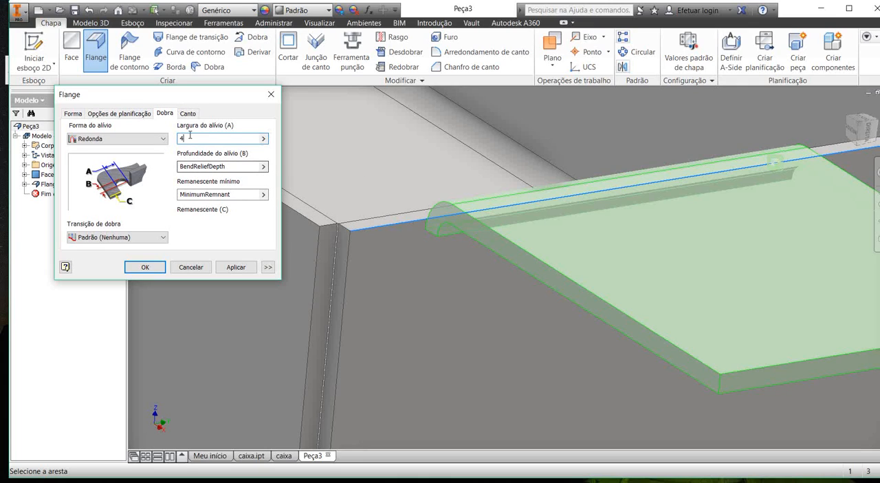
pyautogui.moveTo(189, 138); pyautogui.dragTo(127, 139)
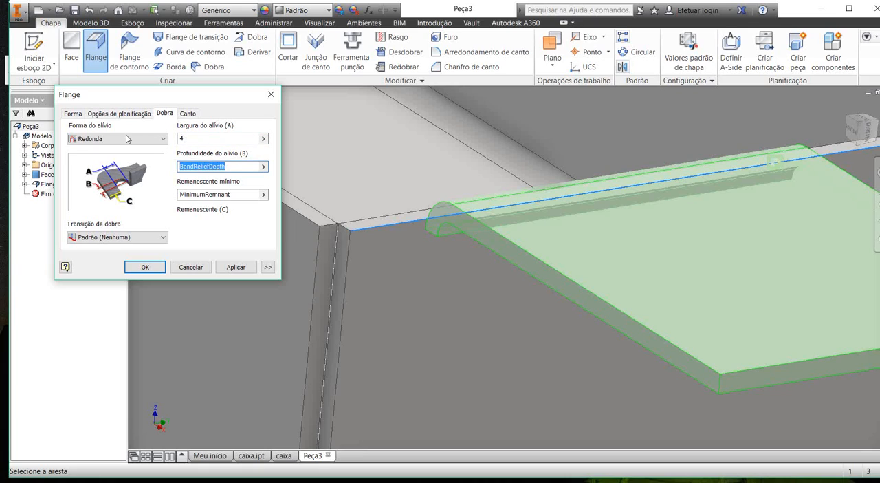
pyautogui.write('10')
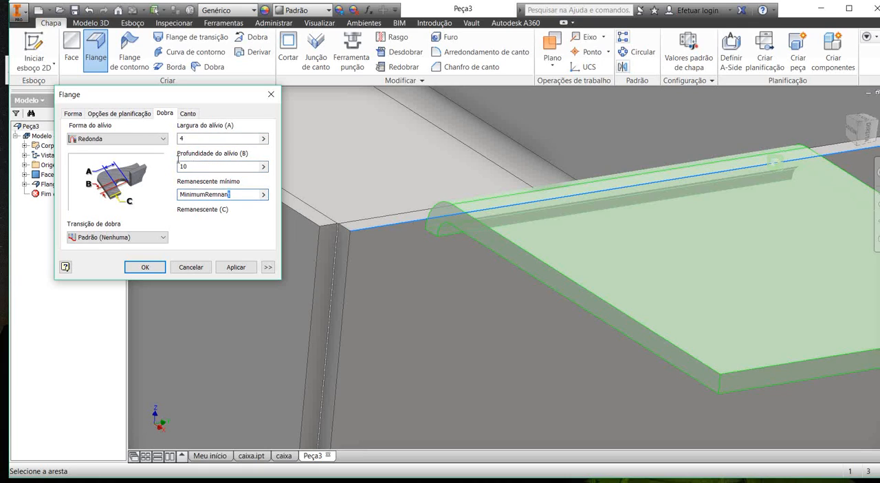
pyautogui.press('Tab')
pyautogui.write('2')
pyautogui.click(145, 267)
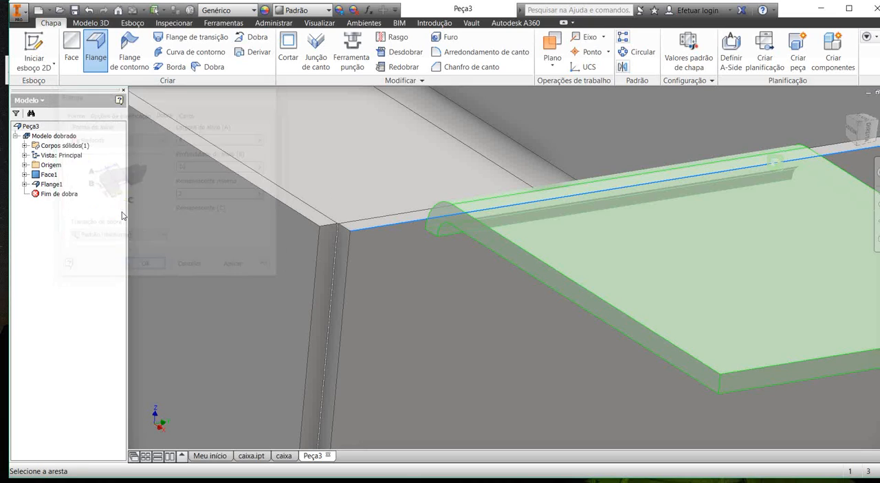
# Step: Examine the rounded relief cuts on both sides of the new top-edge flange
pyautogui.keyDown('shift'); pyautogui.moveTo(369, 230); pyautogui.dragTo(309, 187, button='middle'); pyautogui.keyUp('shift')
pyautogui.scroll(-5, 328, 199)
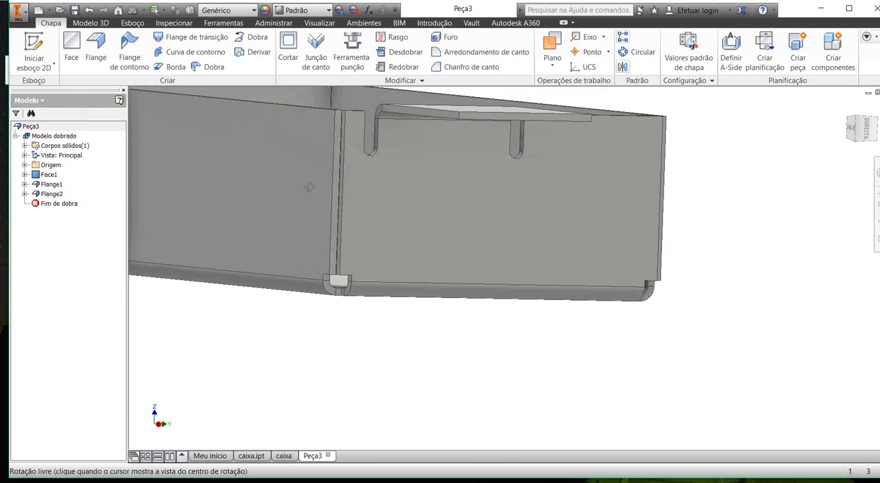
pyautogui.scroll(5, 340, 129)
pyautogui.scroll(-5, 343, 126)
pyautogui.keyDown('shift'); pyautogui.moveTo(349, 125); pyautogui.dragTo(354, 151, button='middle'); pyautogui.keyUp('shift')
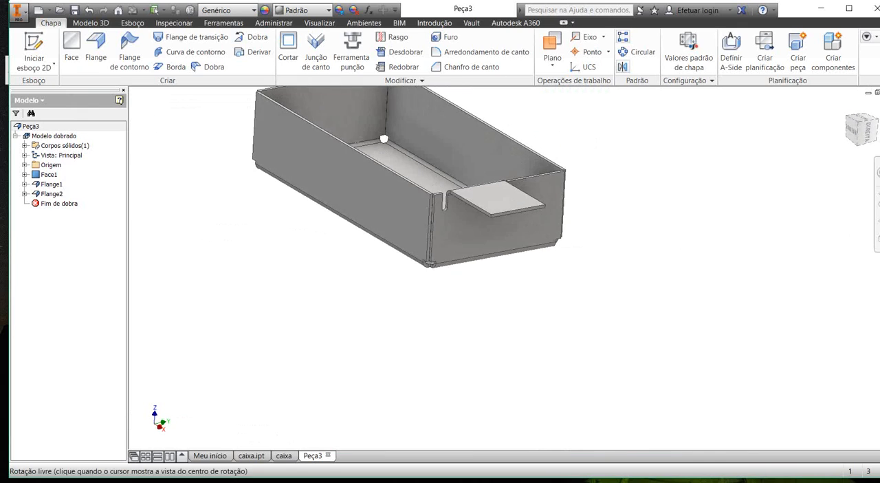
pyautogui.scroll(6, 358, 174)
pyautogui.keyDown('shift'); pyautogui.moveTo(376, 197); pyautogui.dragTo(303, 175, button='middle'); pyautogui.keyUp('shift')
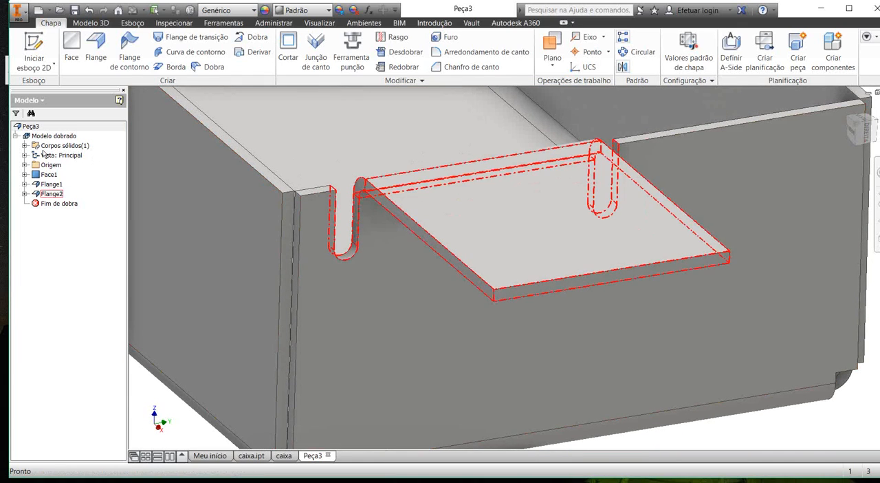
# Step: Reopen the partial-width flange for editing and change its bend position to the first option
pyautogui.click(51, 194)
pyautogui.rightClick(49, 194)
pyautogui.click(82, 217)
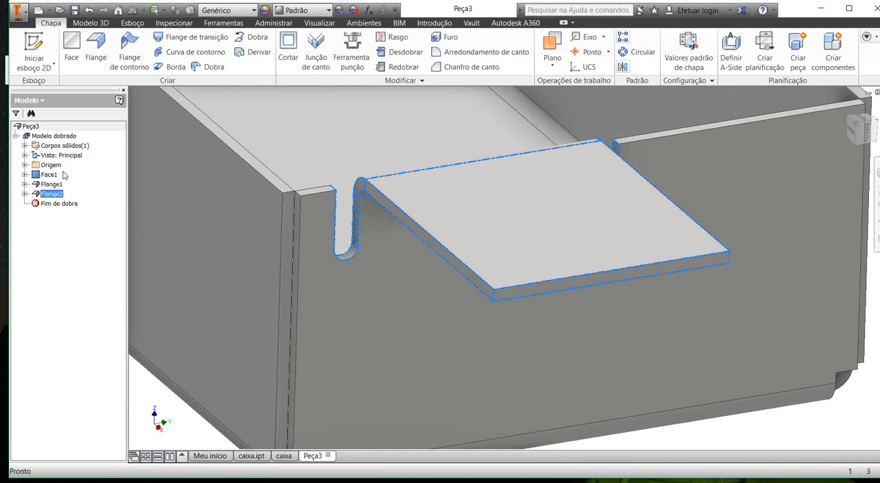
pyautogui.click(164, 113)
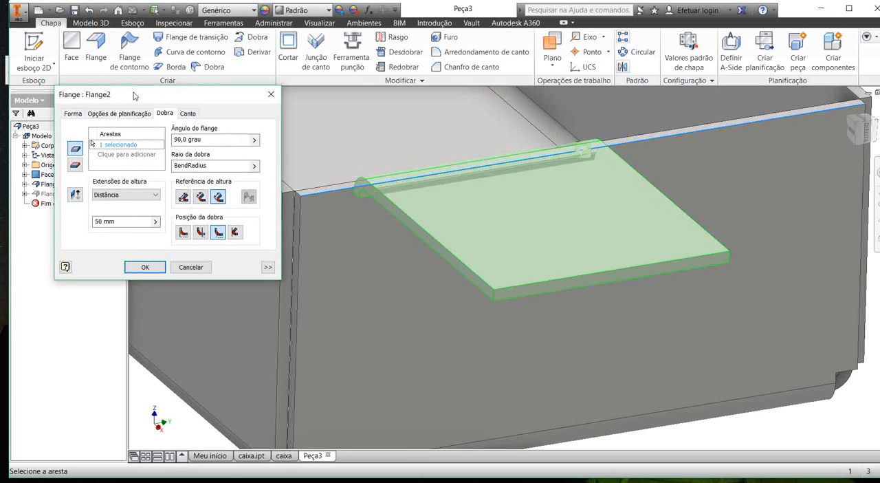
pyautogui.click(73, 113)
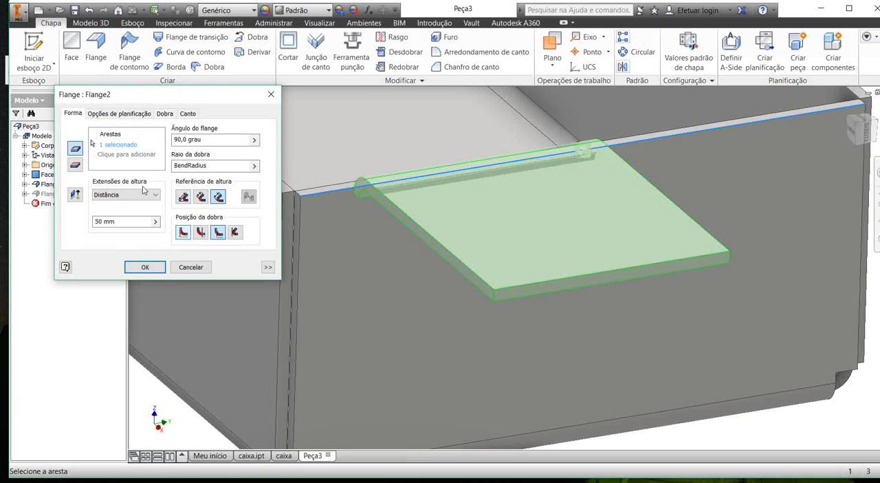
pyautogui.click(183, 232)
pyautogui.click(187, 113)
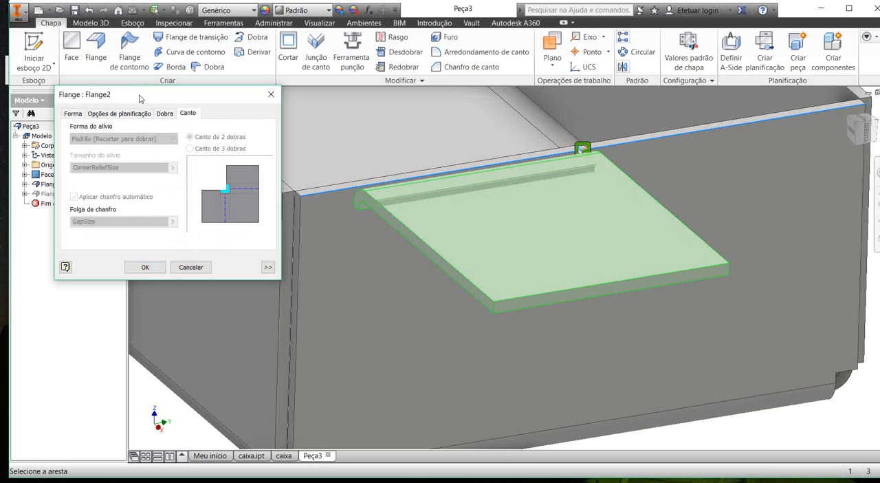
# Step: Set the flange's bend relief depth to 5 mm and accept the flange edit
pyautogui.click(163, 114)
pyautogui.moveTo(208, 167); pyautogui.dragTo(120, 138)
pyautogui.write('5')
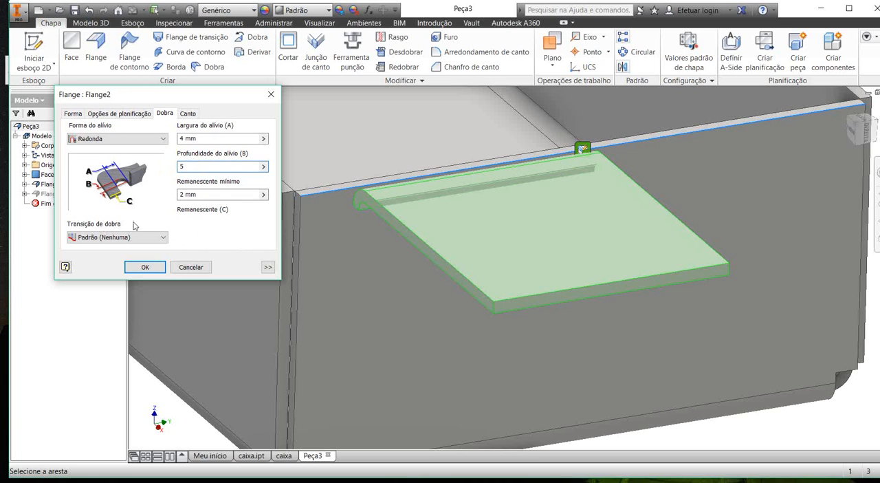
pyautogui.click(145, 267)
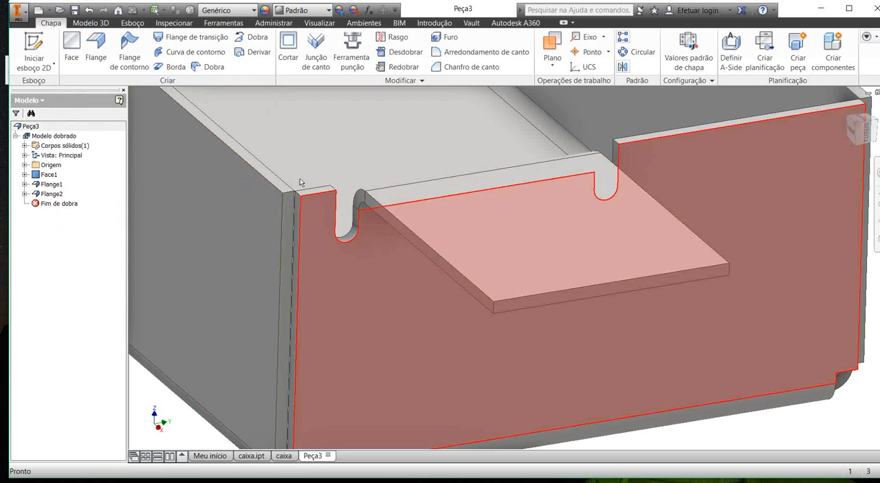
# Step: Start another flange on the top edge of the opposite end wall and open its bend edit
pyautogui.keyDown('shift'); pyautogui.moveTo(319, 187); pyautogui.dragTo(383, 200, button='middle'); pyautogui.keyUp('shift')
pyautogui.keyDown('shift'); pyautogui.moveTo(321, 129); pyautogui.dragTo(312, 169, button='middle'); pyautogui.keyUp('shift')
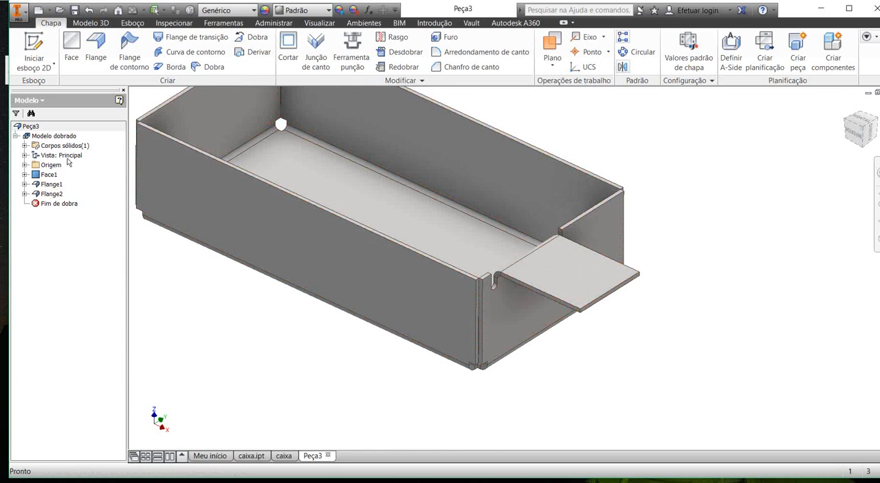
pyautogui.moveTo(418, 164); pyautogui.dragTo(461, 199, button='middle')
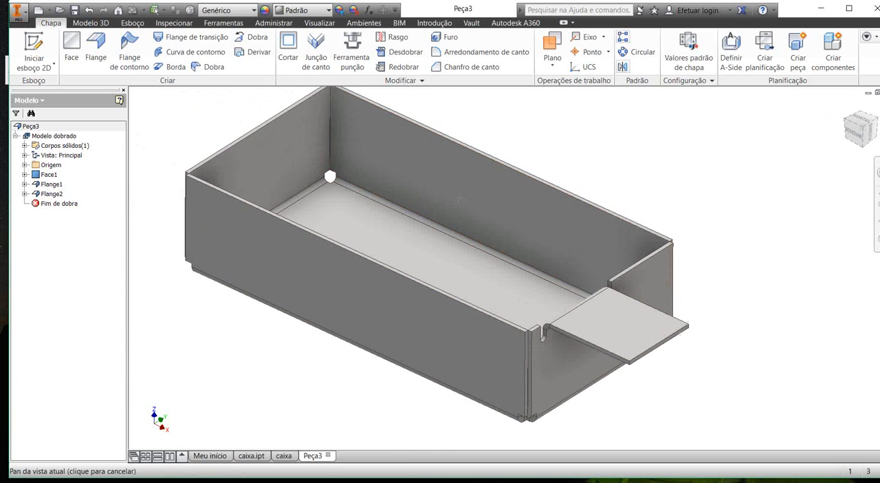
pyautogui.click(96, 48)
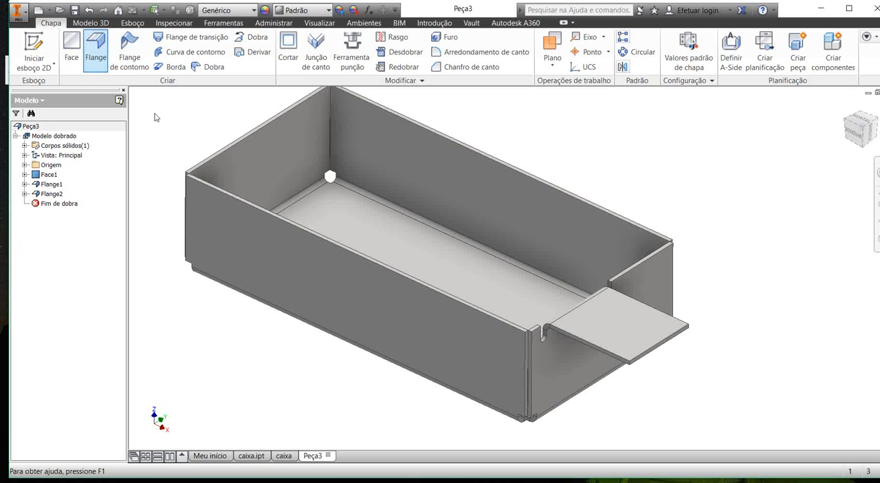
pyautogui.moveTo(354, 159); pyautogui.dragTo(537, 225, button='middle')
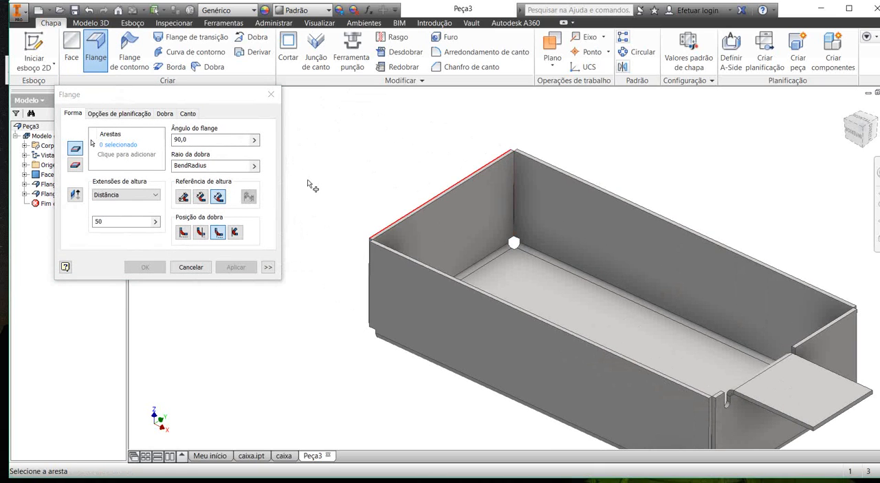
pyautogui.click(390, 226)
pyautogui.scroll(-5, 395, 221)
pyautogui.scroll(2, 500, 167)
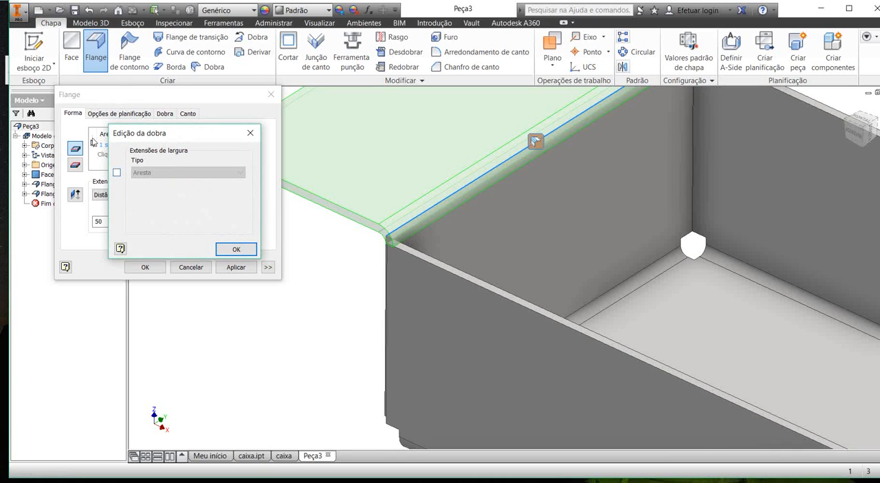
# Step: Enable width extents for the new flange's bend and set their type to Deslocamento
pyautogui.click(116, 172)
pyautogui.click(163, 173)
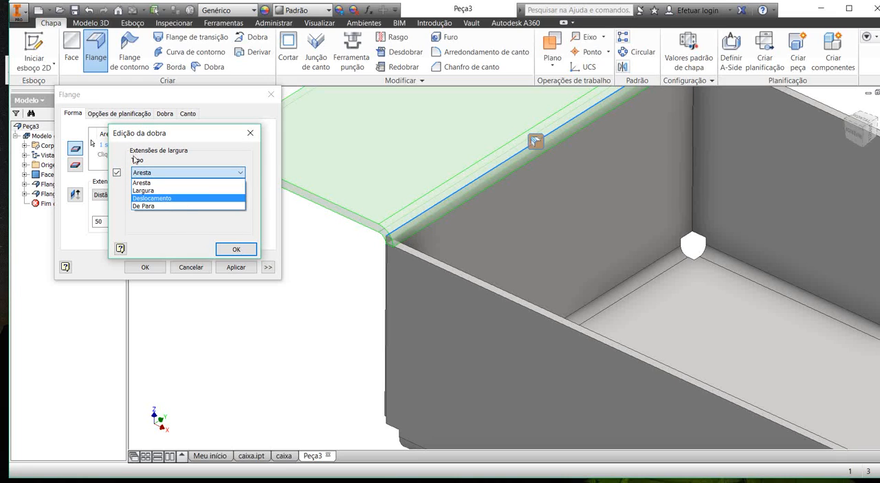
pyautogui.click(152, 198)
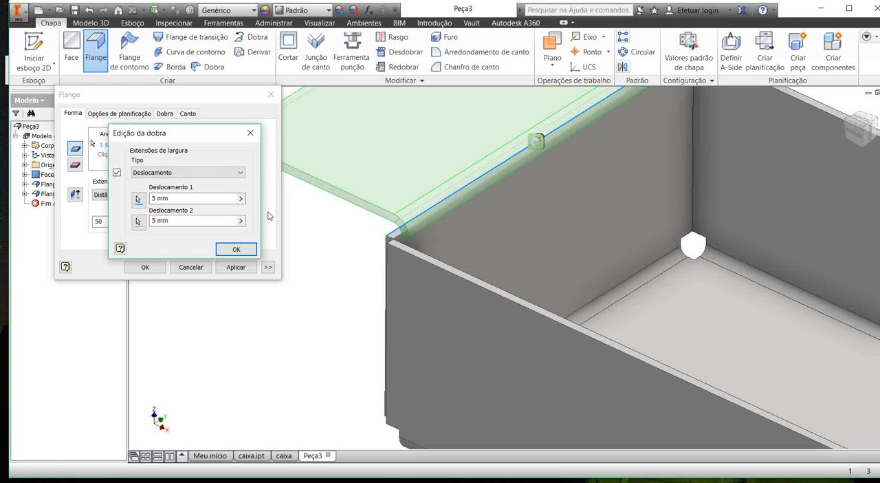
pyautogui.moveTo(280, 188); pyautogui.dragTo(268, 234, button='middle')
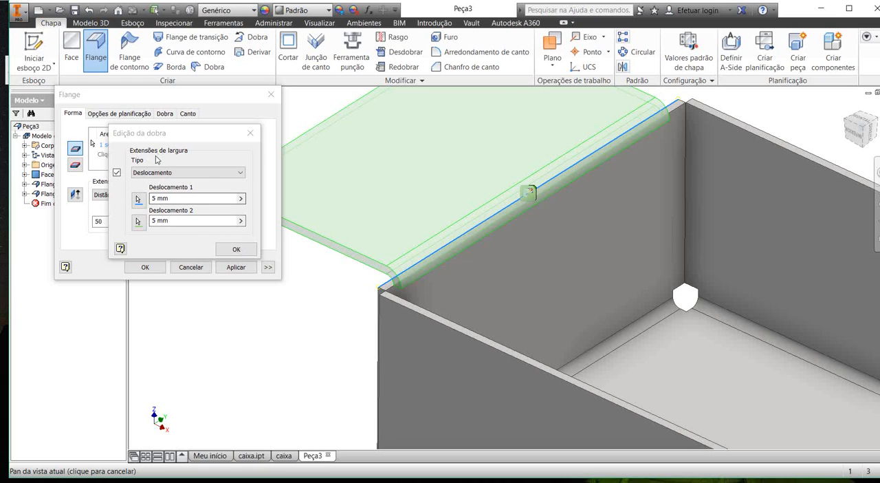
# Step: Set the new flange's offsets to 20 mm and 10 mm, accept the bend edit, and set the flange height to 20 mm
pyautogui.moveTo(172, 199); pyautogui.dragTo(92, 163)
pyautogui.write('20')
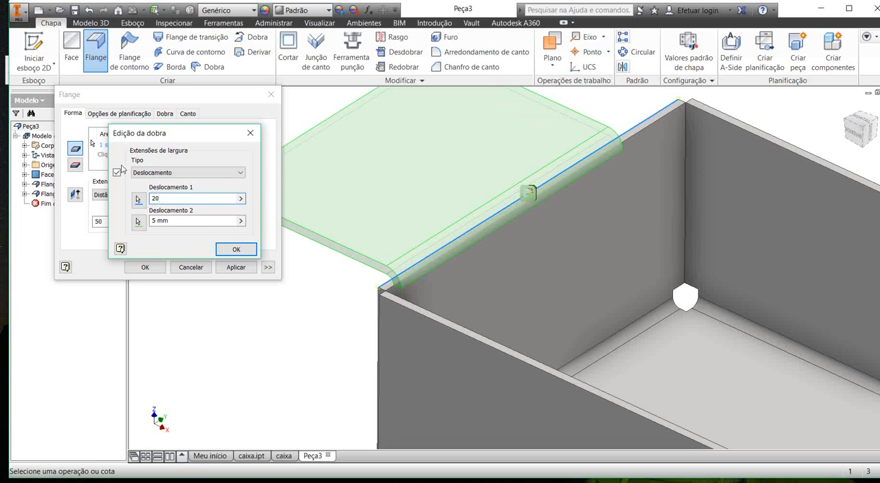
pyautogui.press('Tab')
pyautogui.write('10')
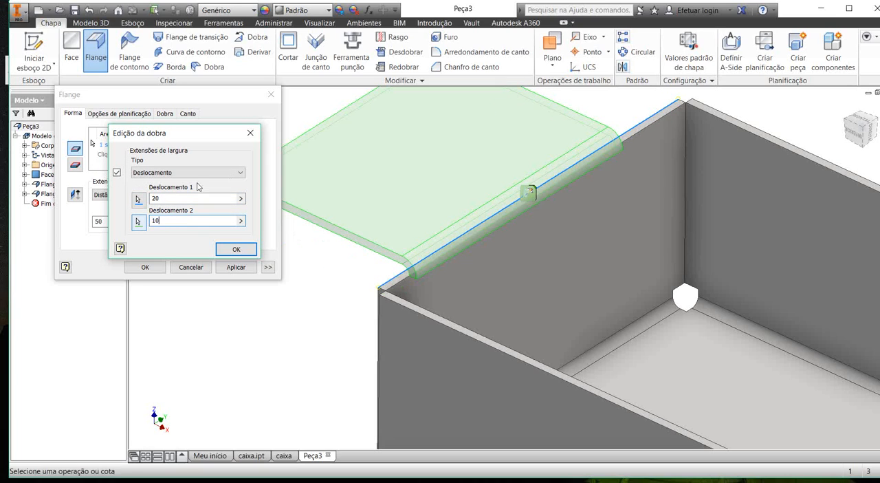
pyautogui.click(236, 248)
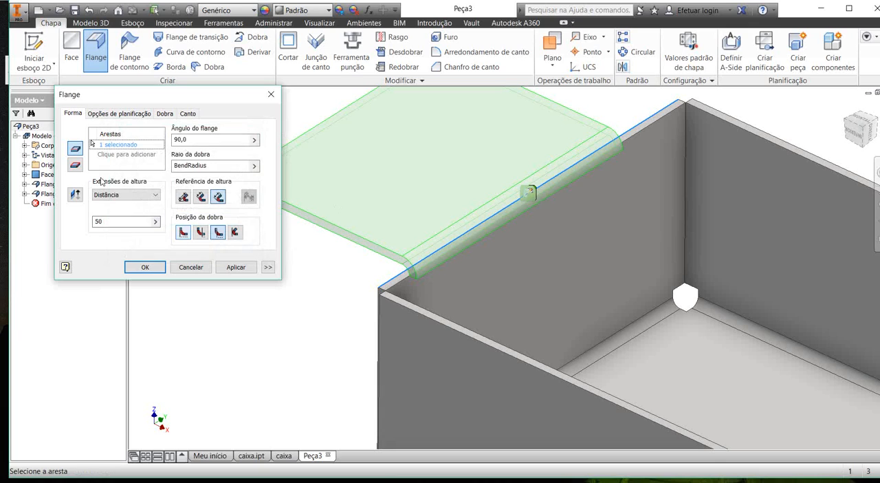
pyautogui.write('20')
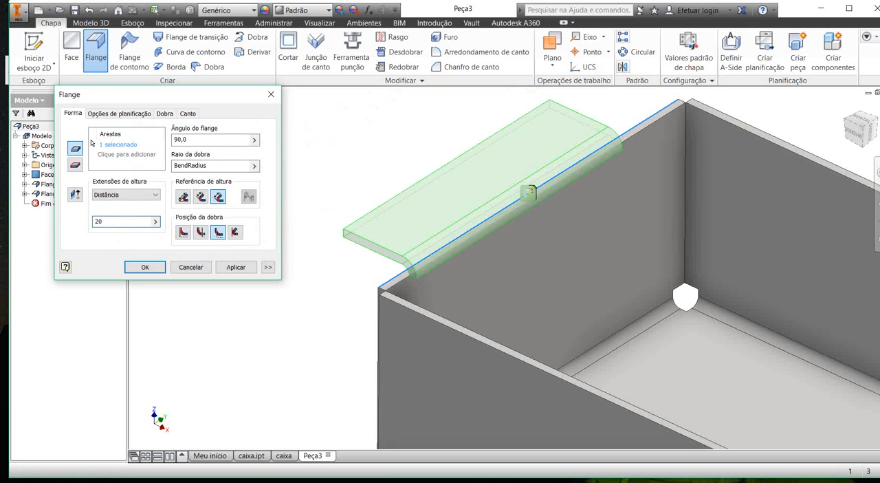
# Step: Set the flange's bend position to tangent to side face and its relief shape to Ressalto, and accept the flange
pyautogui.click(235, 231)
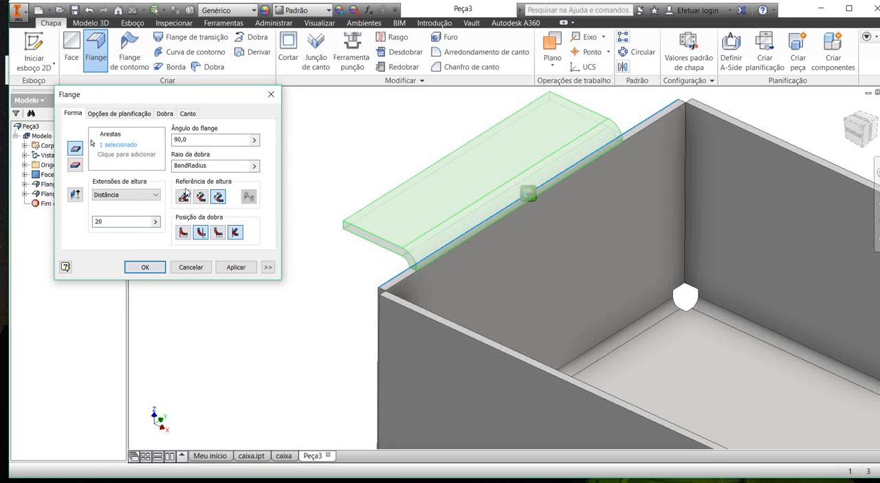
pyautogui.click(165, 113)
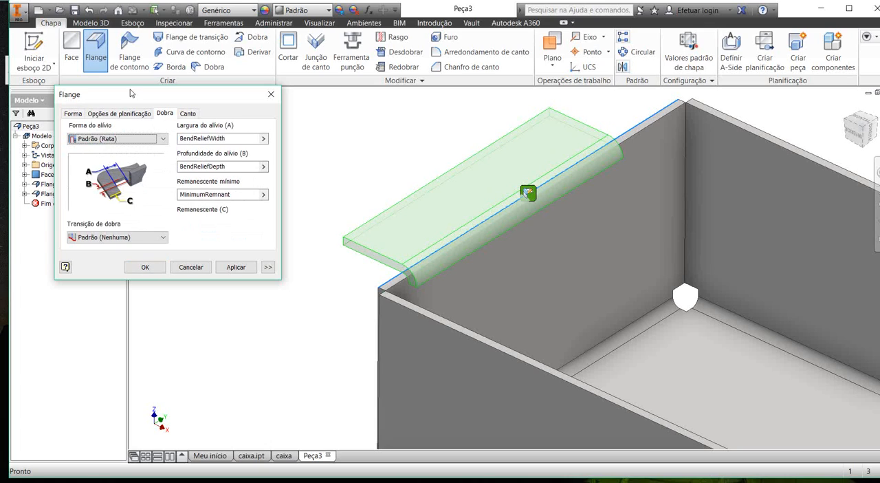
pyautogui.click(100, 138)
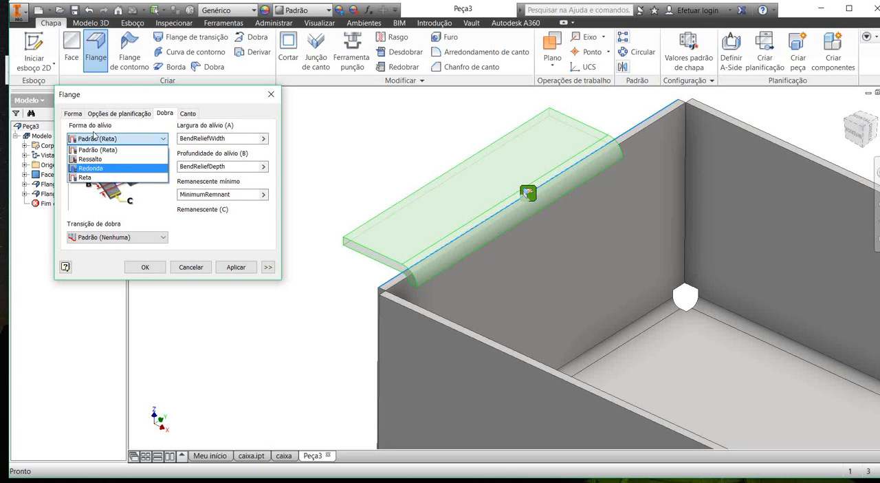
pyautogui.press('Up')
pyautogui.press('Return')
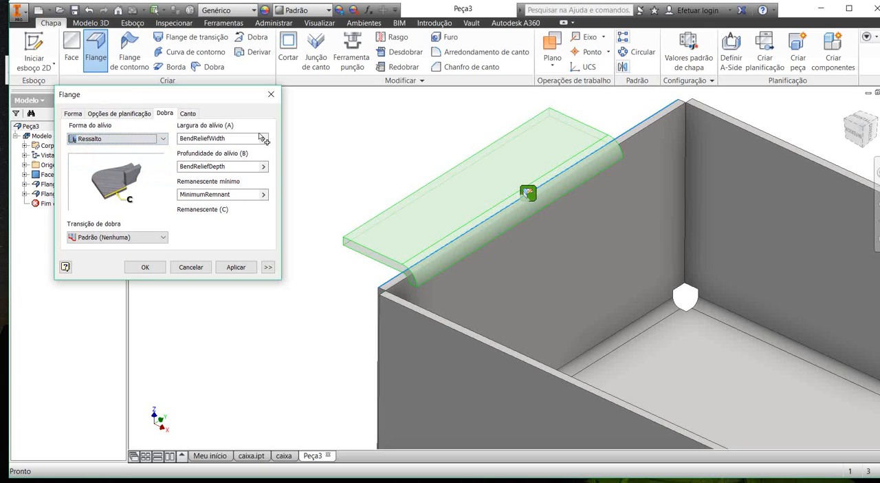
pyautogui.press('Return')
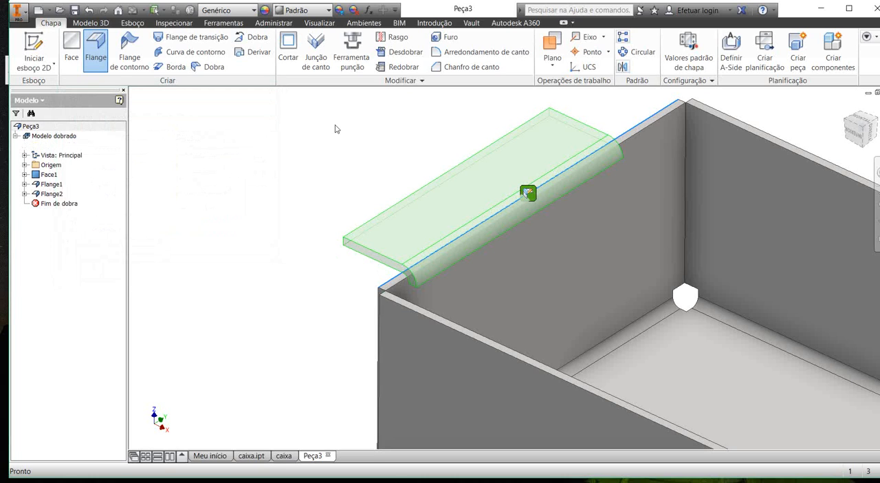
# Step: Examine the bend end and the relief where the new flange meets the end wall's top edge
pyautogui.keyDown('shift'); pyautogui.moveTo(356, 190); pyautogui.dragTo(213, 245, button='middle'); pyautogui.keyUp('shift')
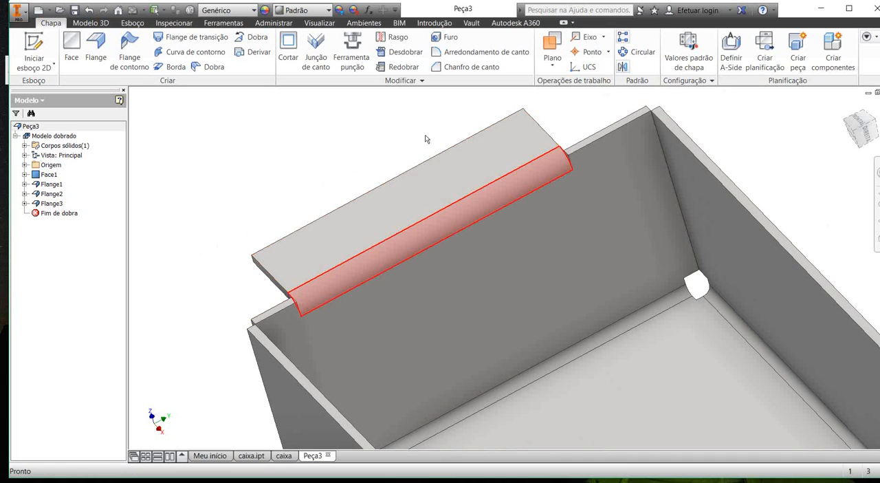
pyautogui.scroll(6, 491, 117)
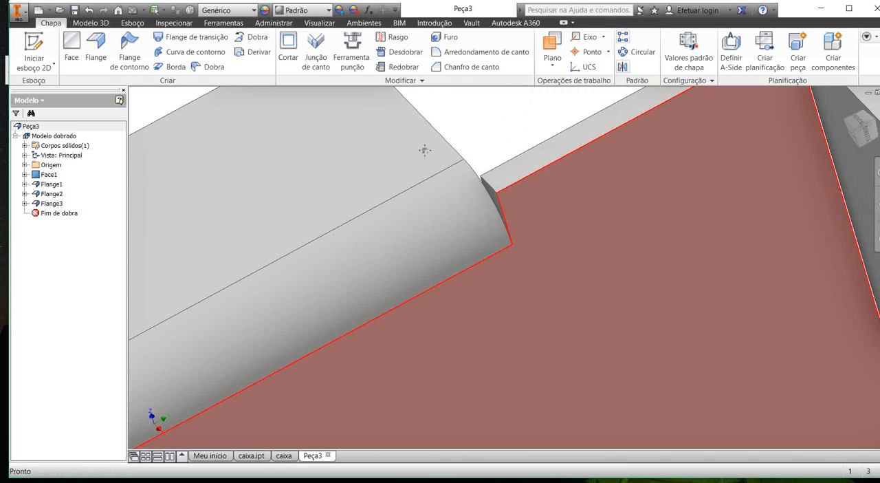
pyautogui.keyDown('shift'); pyautogui.moveTo(425, 150); pyautogui.dragTo(314, 167, button='middle'); pyautogui.keyUp('shift')
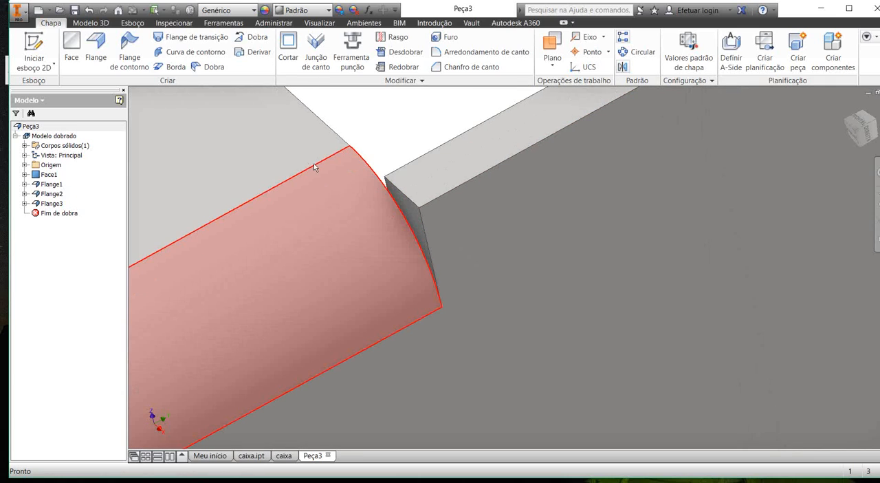
pyautogui.scroll(-3, 314, 167)
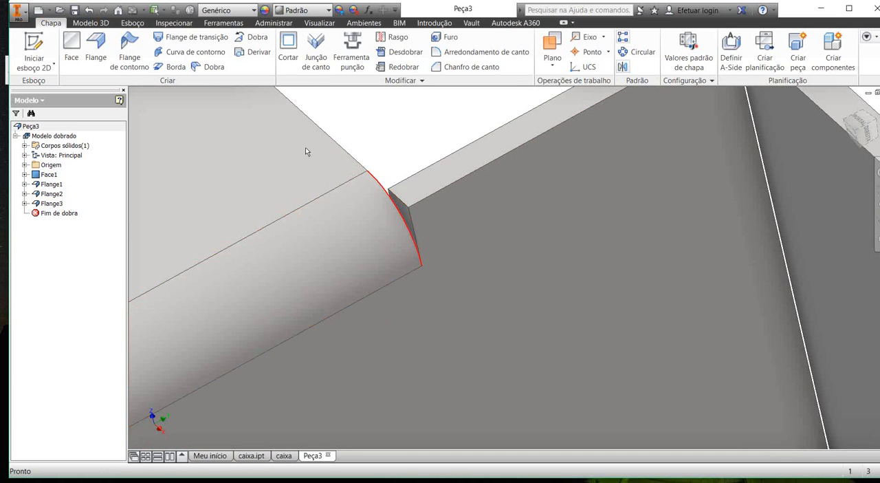
pyautogui.scroll(-3, 305, 147)
pyautogui.scroll(5, 309, 161)
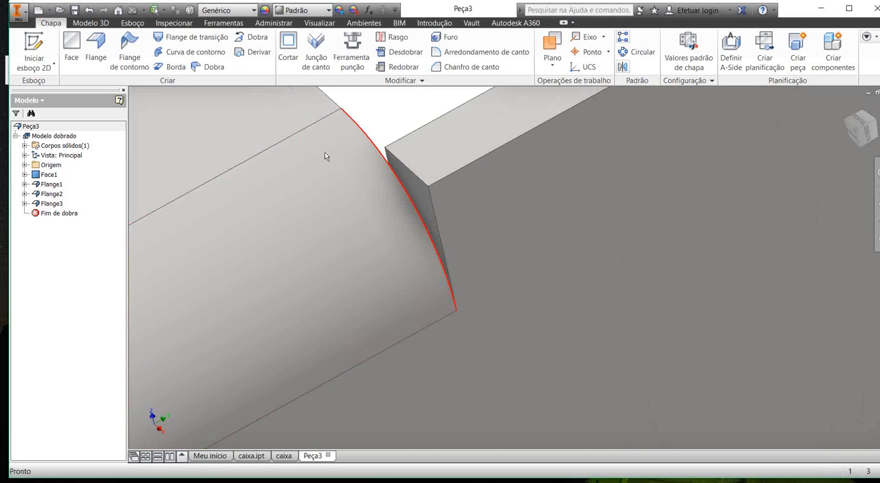
pyautogui.scroll(-3, 324, 155)
pyautogui.scroll(4, 324, 157)
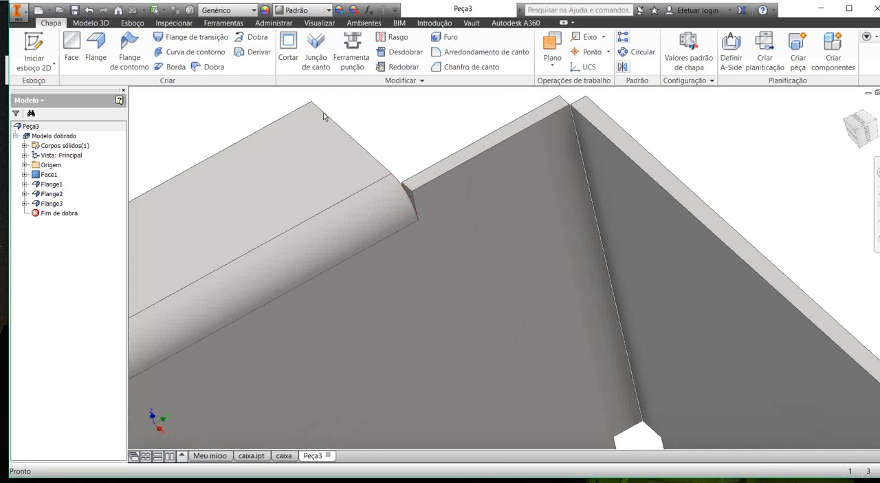
pyautogui.scroll(-3, 318, 118)
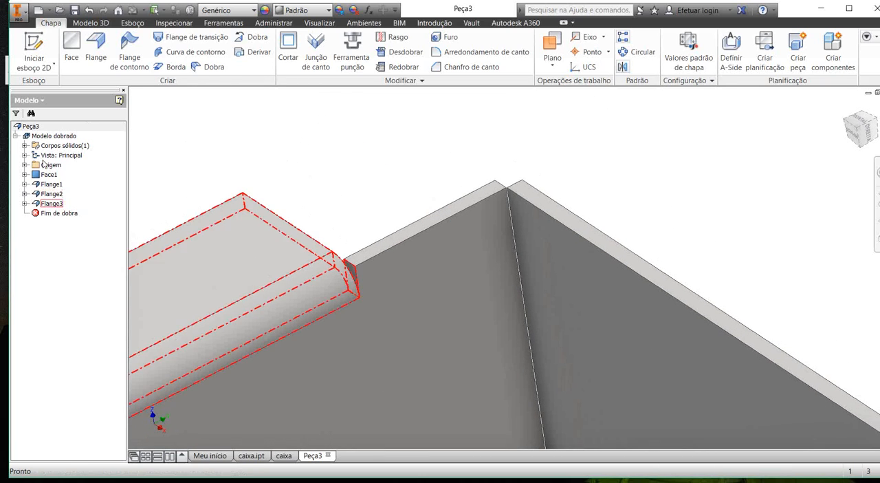
# Step: Edit Flange3 so its bend position starts from the adjacent face, and accept the change
pyautogui.rightClick(52, 203)
pyautogui.click(82, 229)
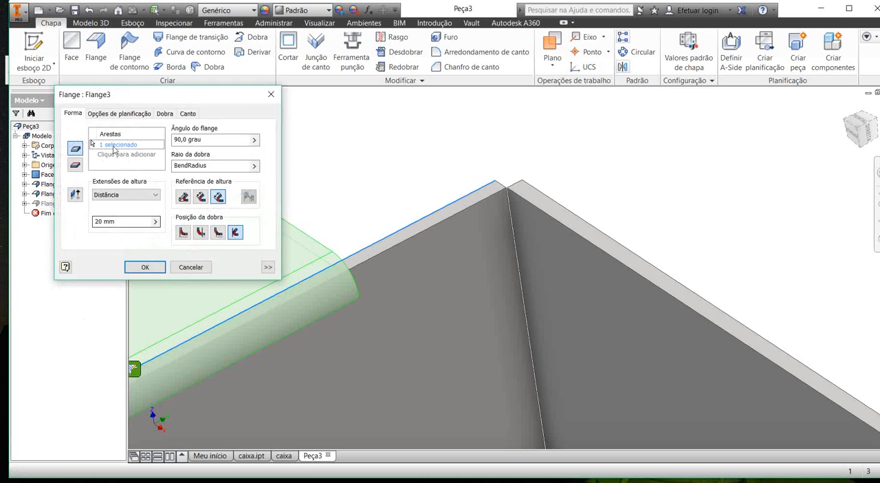
pyautogui.moveTo(319, 158); pyautogui.dragTo(374, 128, button='middle')
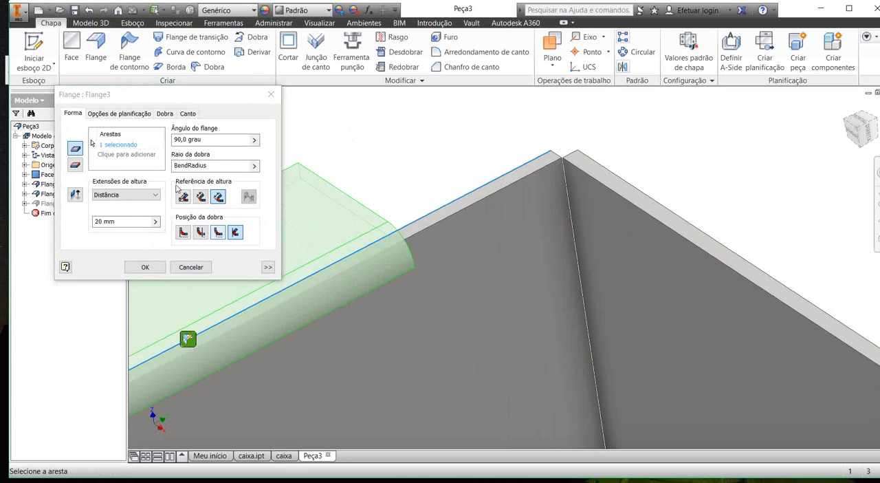
pyautogui.click(200, 232)
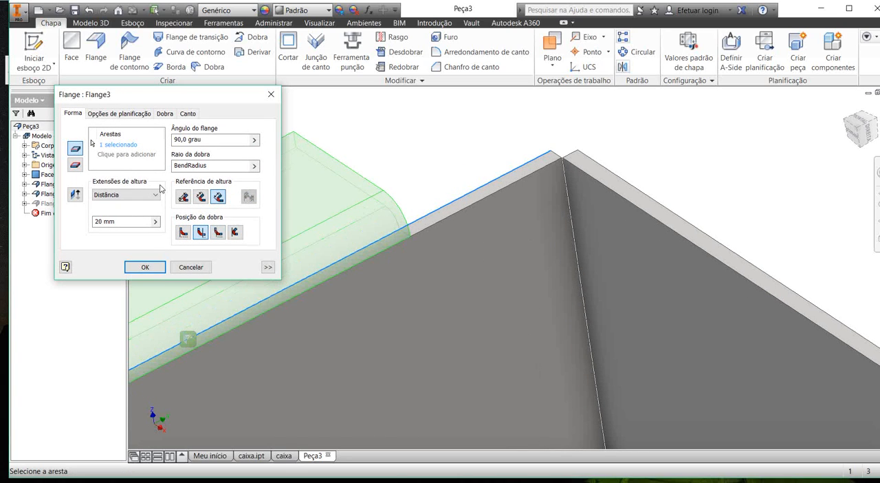
pyautogui.click(143, 267)
pyautogui.scroll(-3, 426, 235)
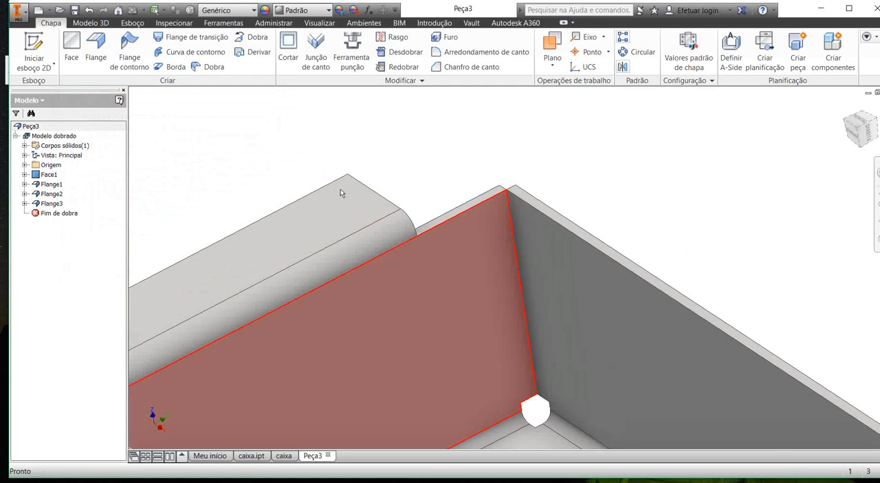
# Step: Inspect the box from several angles, comparing the flanges and bend reliefs on its two end walls
pyautogui.keyDown('shift'); pyautogui.moveTo(341, 193); pyautogui.dragTo(343, 210, button='middle'); pyautogui.keyUp('shift')
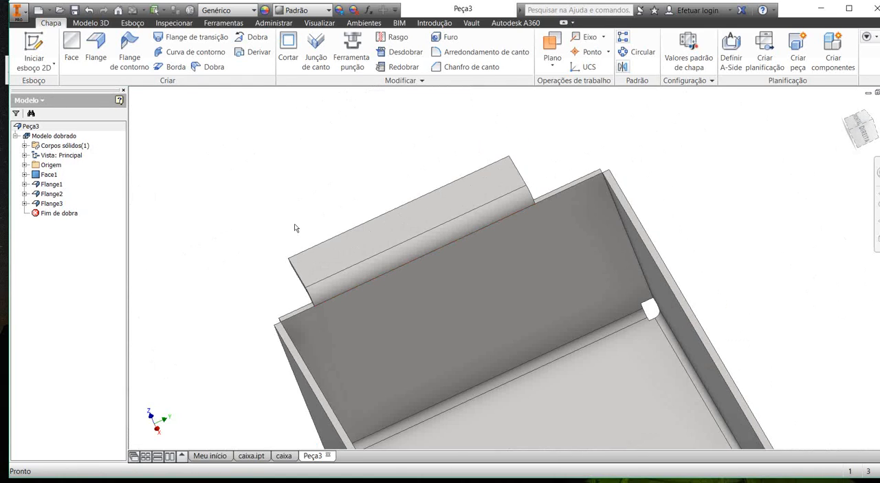
pyautogui.keyDown('shift'); pyautogui.moveTo(296, 228); pyautogui.dragTo(267, 162, button='middle'); pyautogui.keyUp('shift')
pyautogui.scroll(-3, 262, 177)
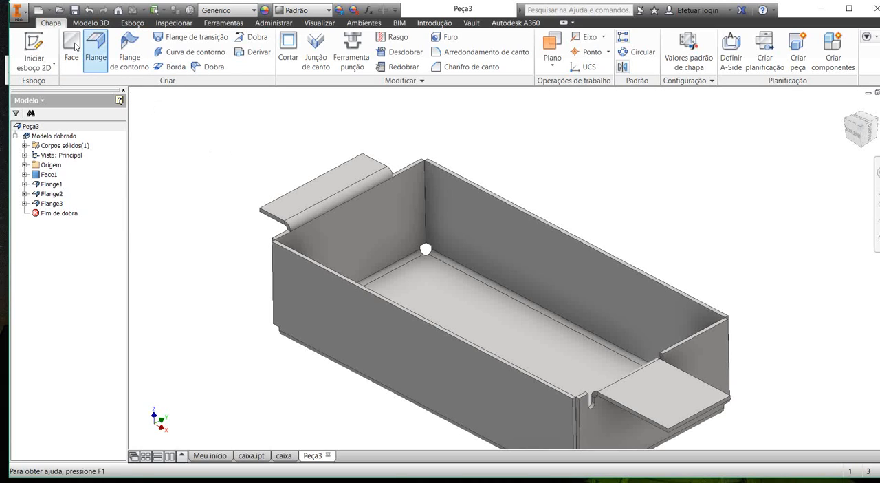
pyautogui.scroll(3, 240, 157)
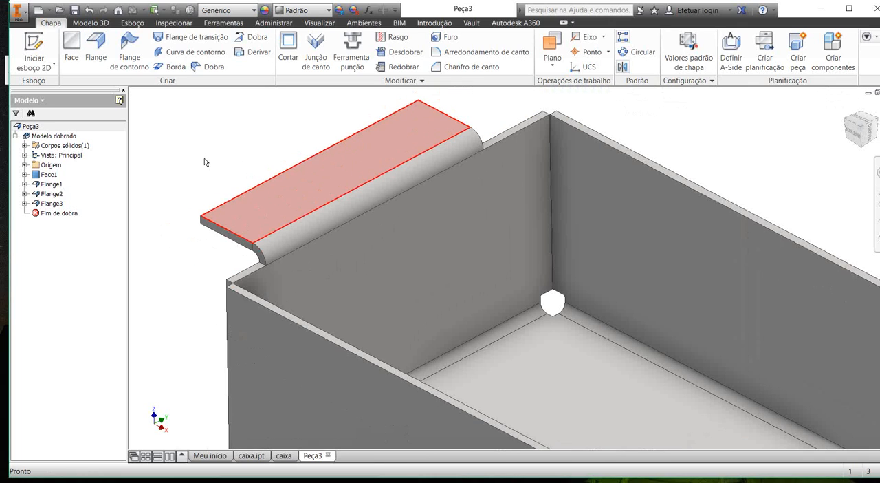
pyautogui.scroll(-3, 226, 166)
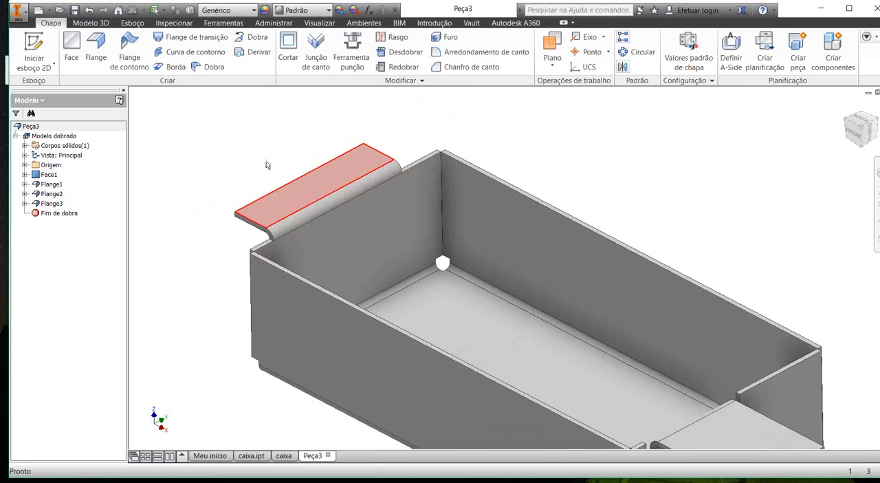
pyautogui.keyDown('shift'); pyautogui.moveTo(297, 169); pyautogui.dragTo(244, 121, button='middle'); pyautogui.keyUp('shift')
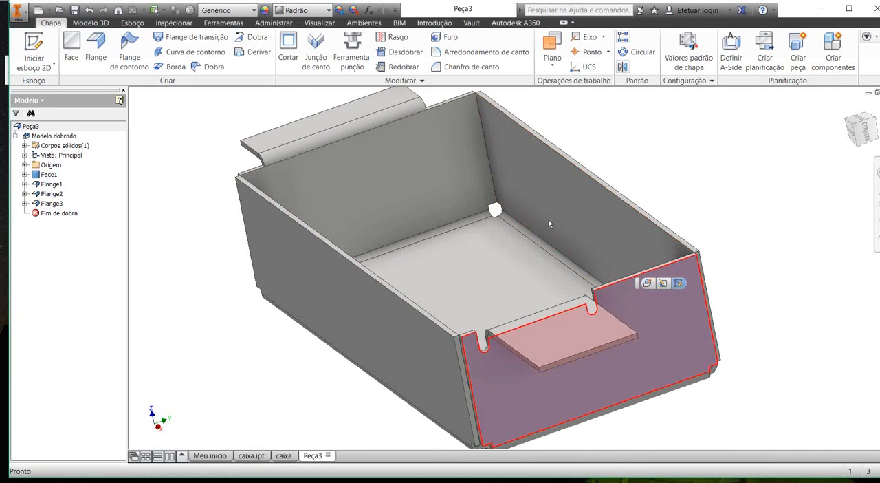
pyautogui.click(597, 177)
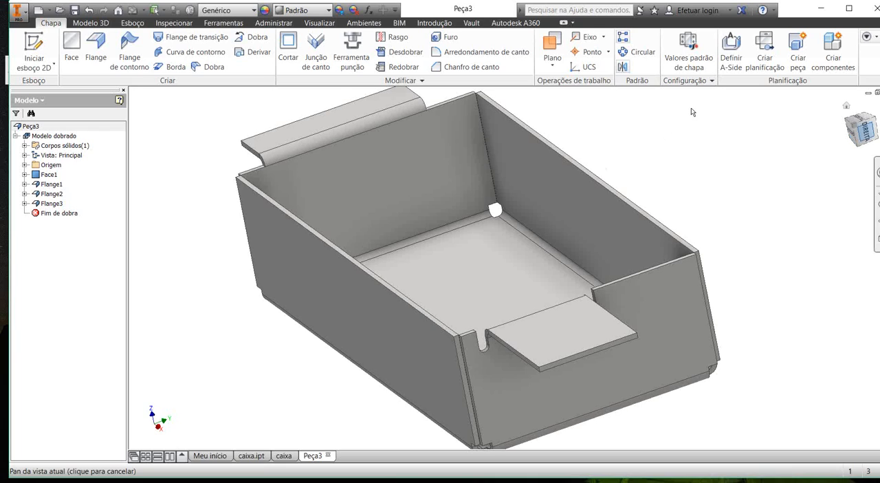
pyautogui.click(865, 131)
pyautogui.scroll(-3, 375, 212)
pyautogui.keyDown('shift'); pyautogui.moveTo(306, 157); pyautogui.dragTo(328, 162, button='middle'); pyautogui.keyUp('shift')
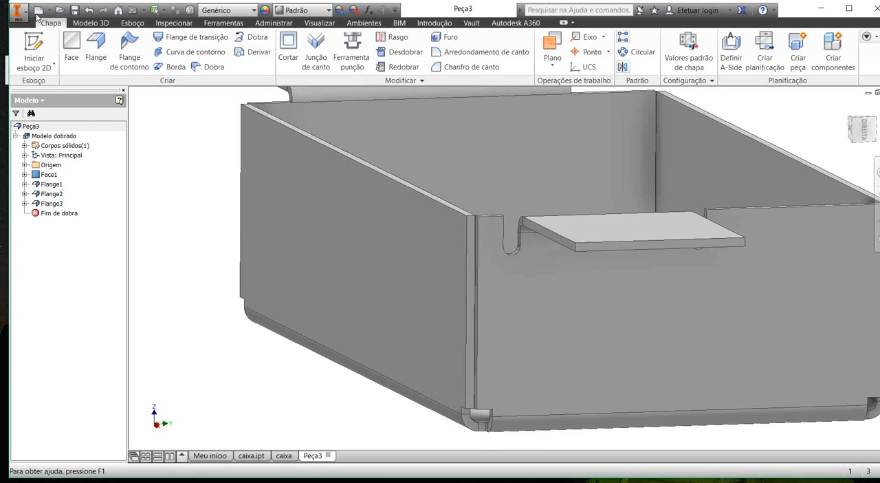
# Step: Start a 2D sketch on the narrow vertical end face of the long side wall, beside the notched end wall
pyautogui.click(31, 43)
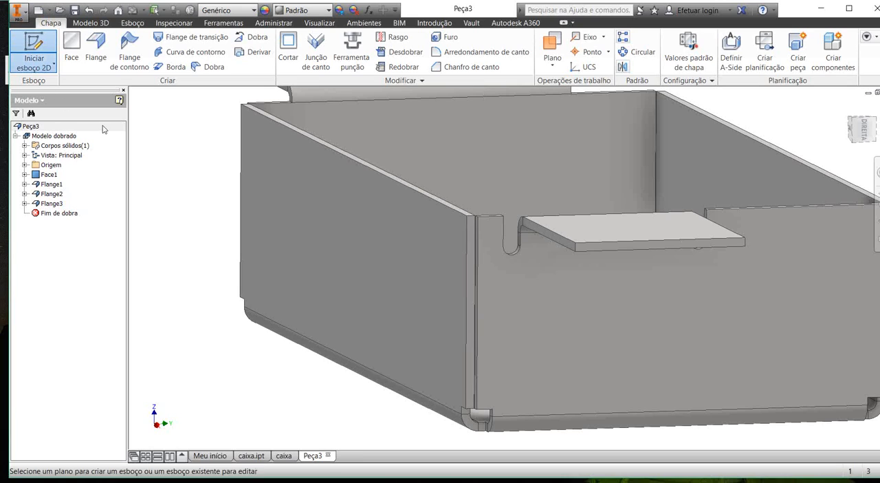
pyautogui.press('Escape')
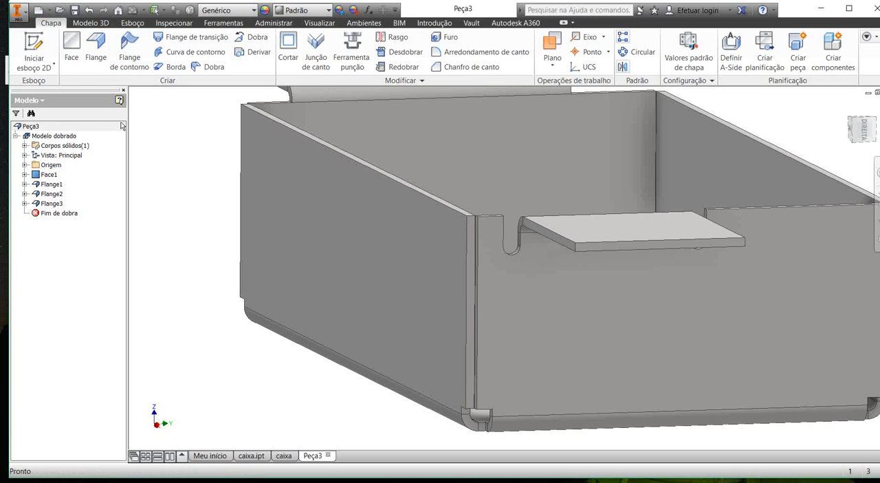
pyautogui.click(31, 38)
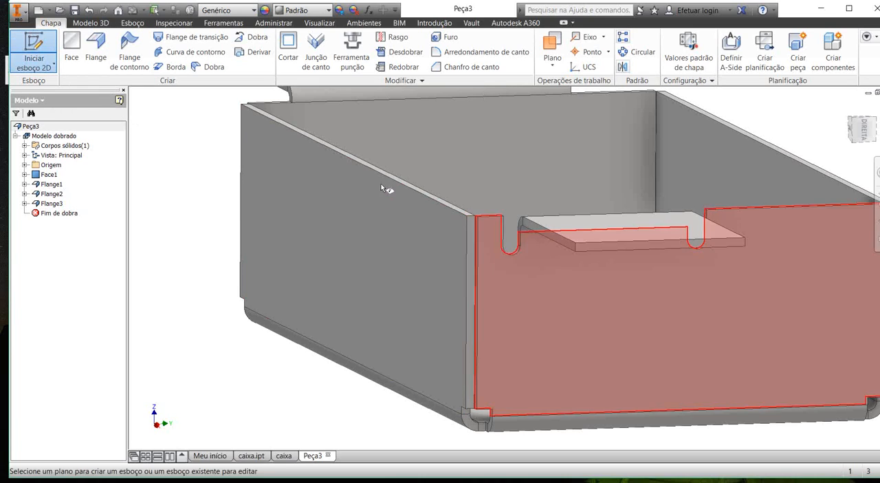
pyautogui.scroll(4, 379, 182)
pyautogui.scroll(-4, 376, 173)
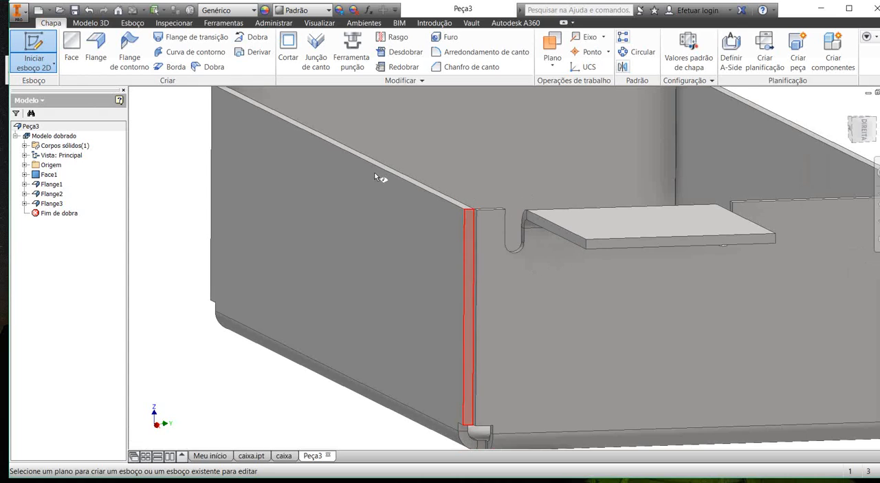
pyautogui.scroll(-4, 232, 107)
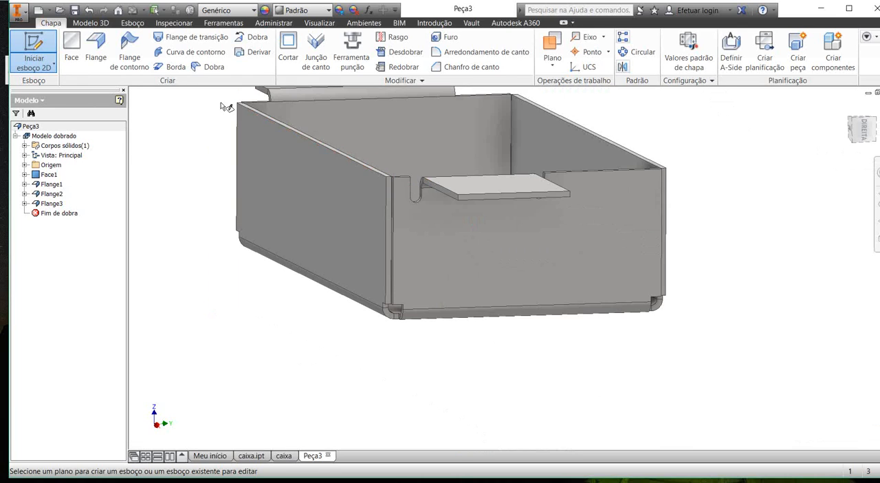
pyautogui.scroll(4, 232, 107)
pyautogui.scroll(-5, 232, 108)
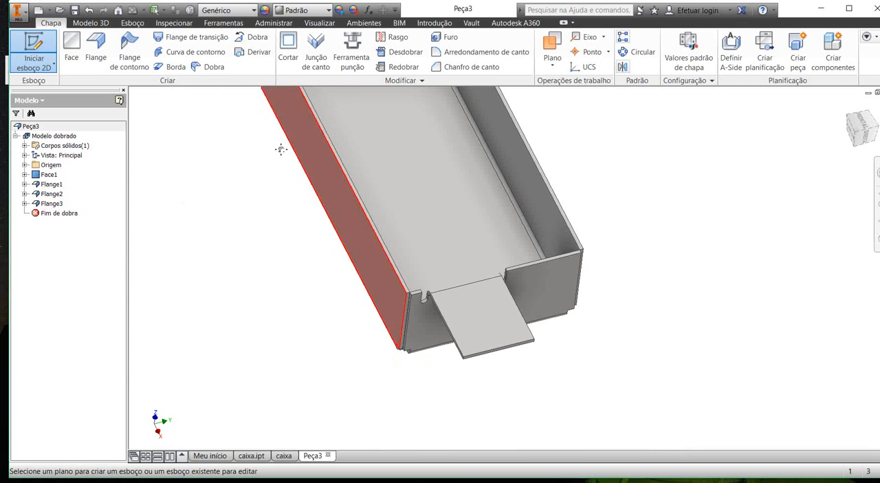
pyautogui.moveTo(280, 150)
pyautogui.mouseDown(button='middle')
pyautogui.moveTo(277, 131)
pyautogui.moveTo(280, 152)
pyautogui.mouseUp(button='middle')
pyautogui.scroll(5, 344, 199)
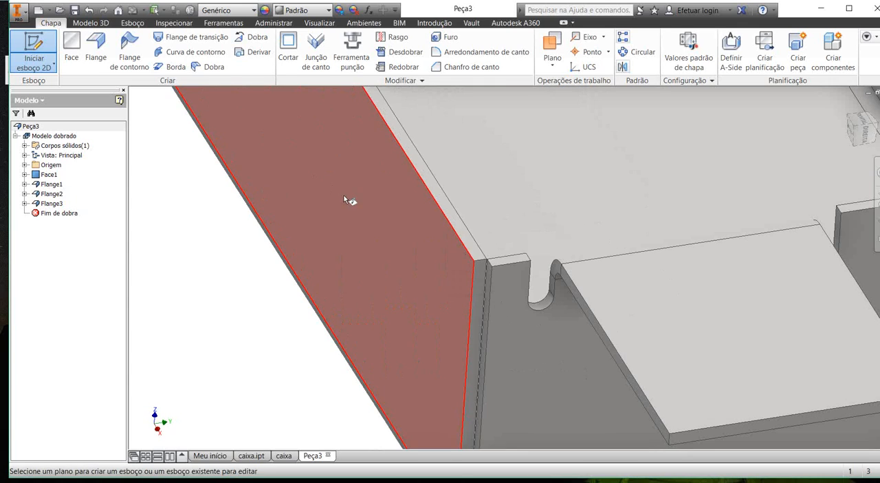
pyautogui.click(382, 218)
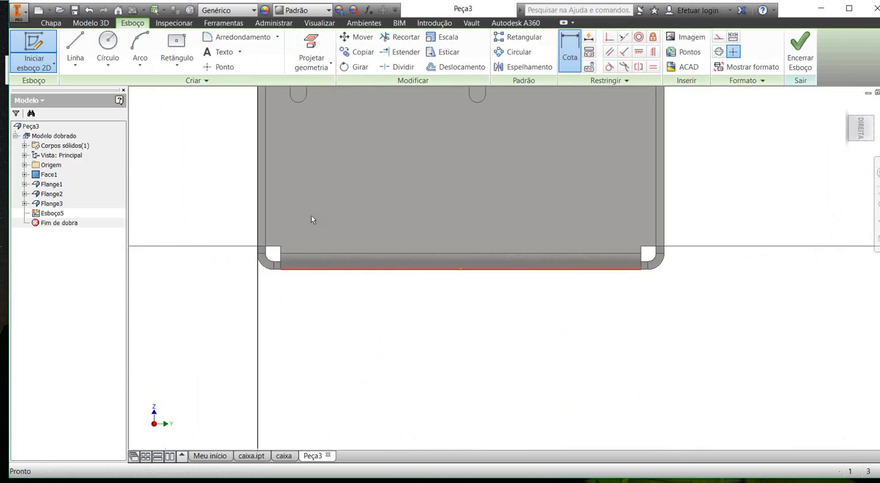
# Step: Sketch a horizontal line outward from the side wall's top outer corner and continue it with a line sloping down and away
pyautogui.click(75, 48)
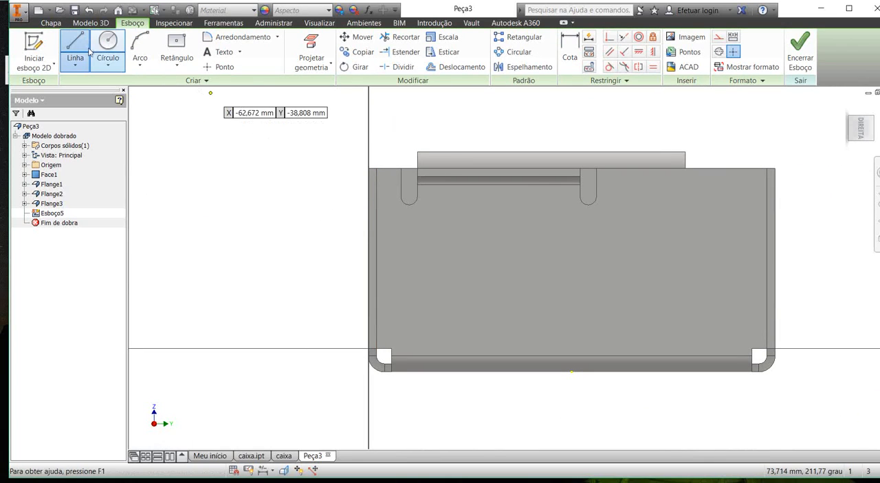
pyautogui.scroll(2, 332, 176)
pyautogui.click(401, 159)
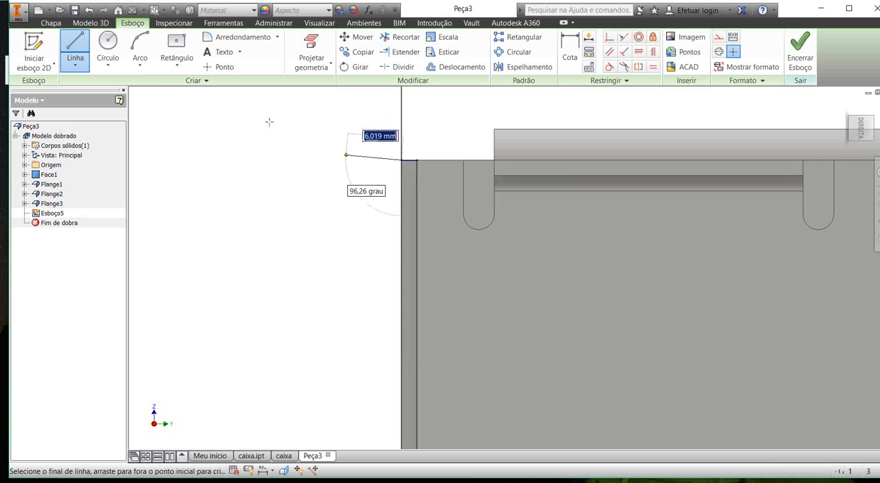
pyautogui.click(299, 159)
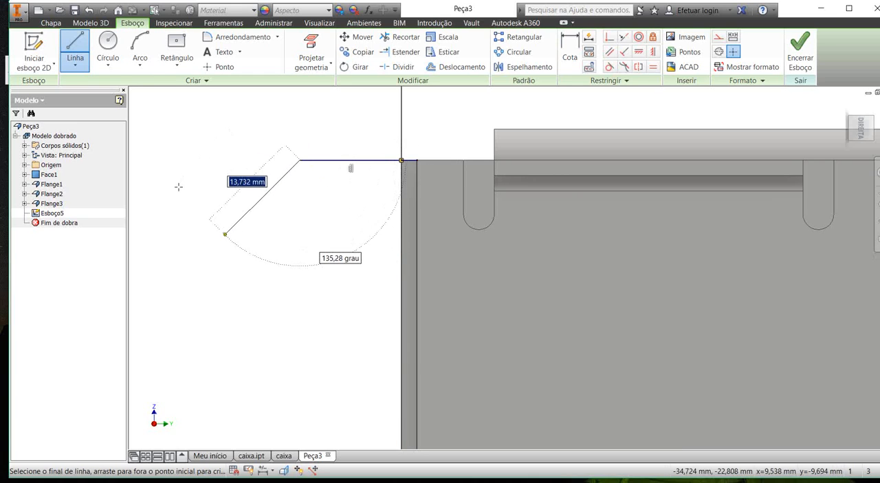
pyautogui.click(227, 252)
pyautogui.press('Escape')
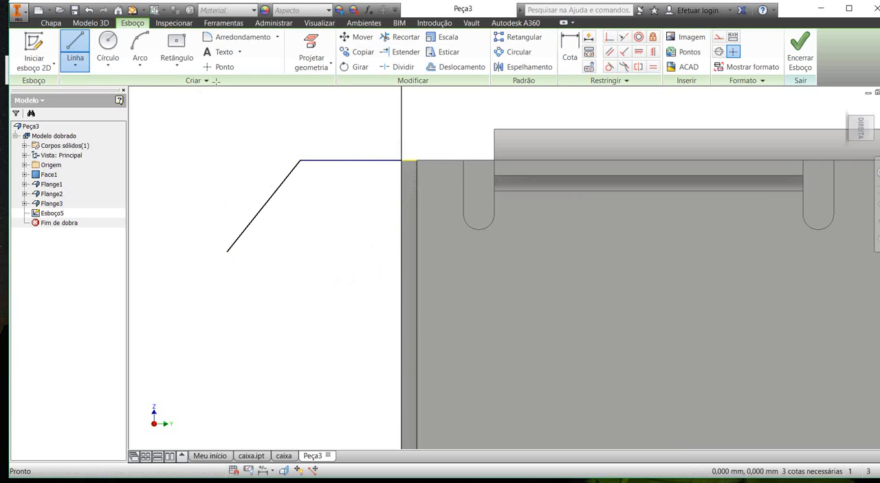
# Step: Draw a three-point arc of about 4 mm radius from the sloping line's lower end and make it tangent to that line
pyautogui.click(140, 48)
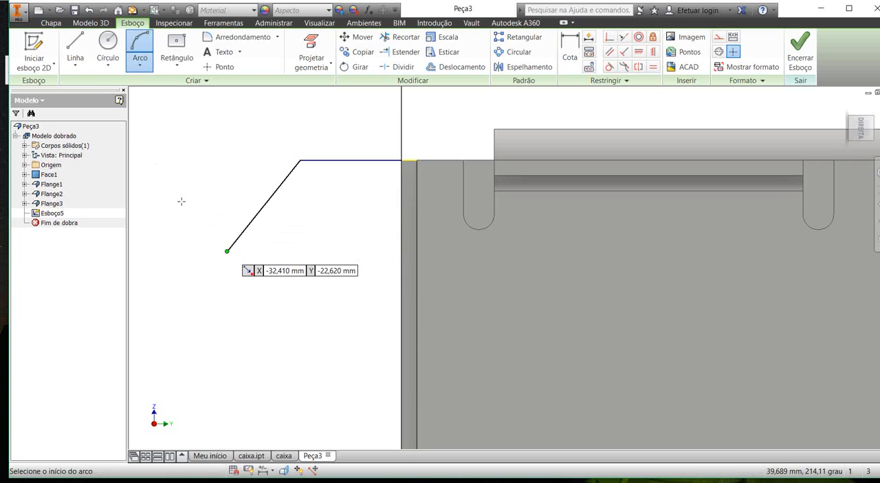
pyautogui.click(227, 251)
pyautogui.click(181, 279)
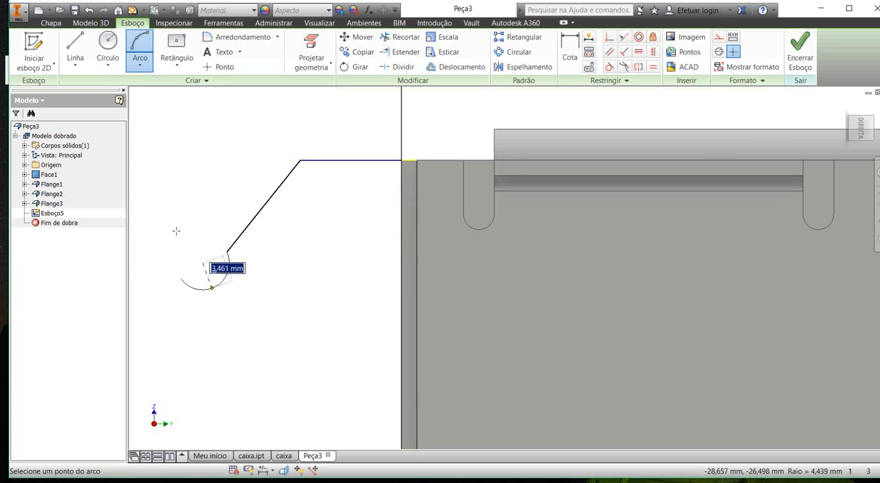
pyautogui.click(202, 281)
pyautogui.press('Escape')
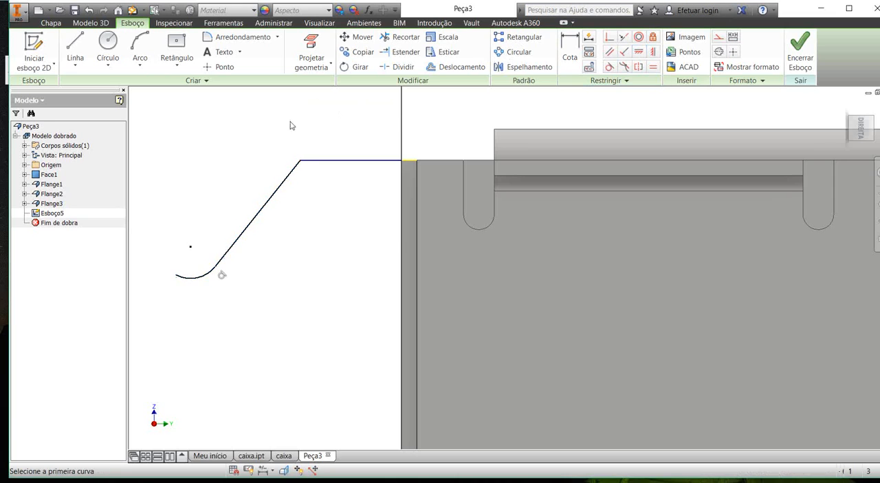
# Step: Dimension the profile's horizontal line to 15 mm and the angle between it and the sloping line to 135 degrees
pyautogui.click(570, 49)
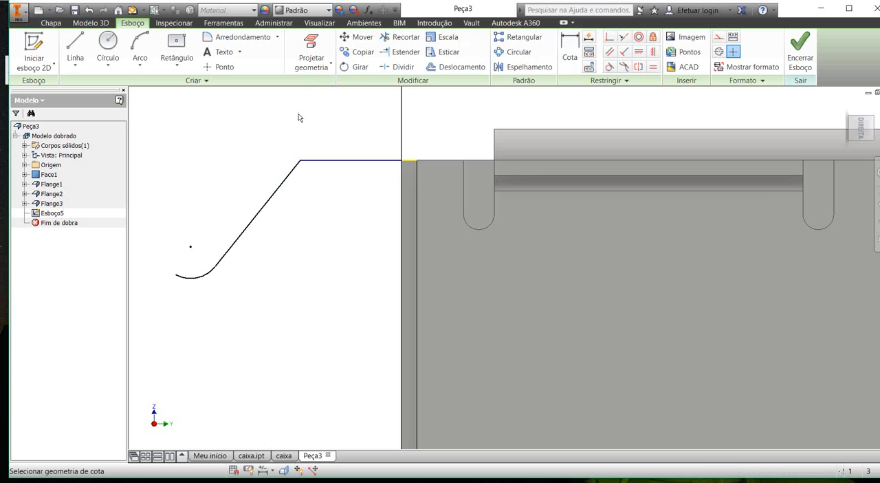
pyautogui.click(288, 116)
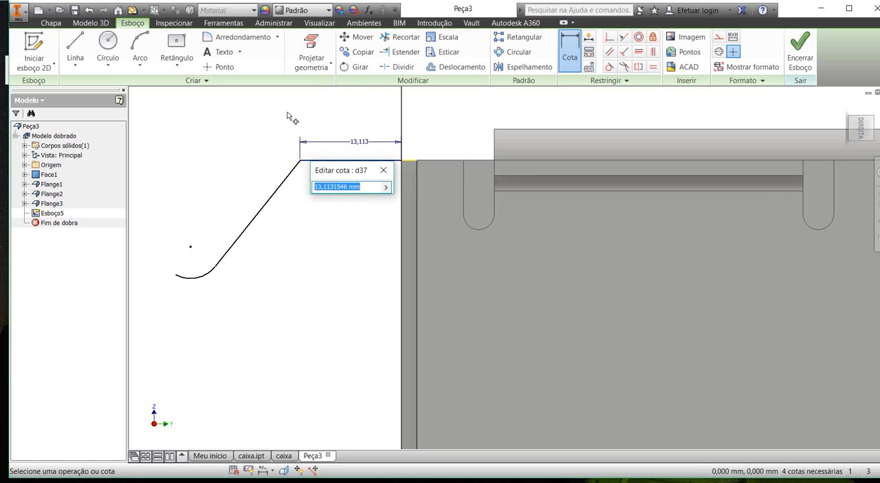
pyautogui.press('Return')
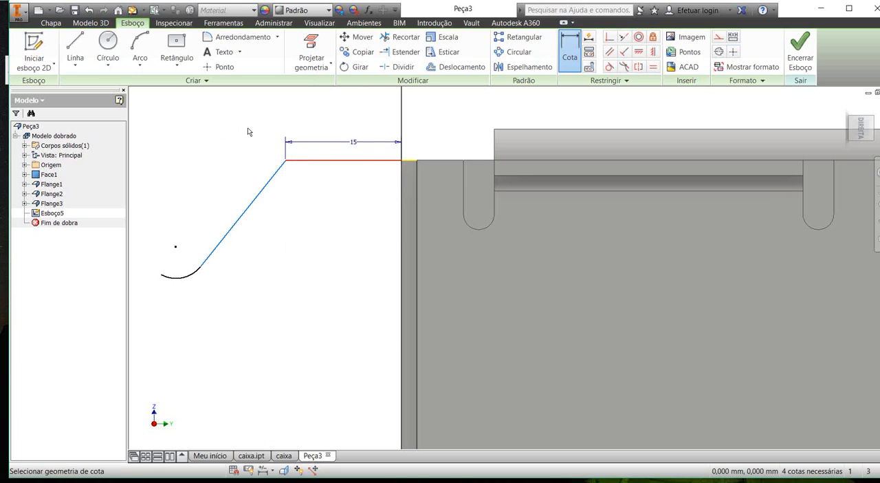
pyautogui.click(248, 129)
pyautogui.click(237, 152)
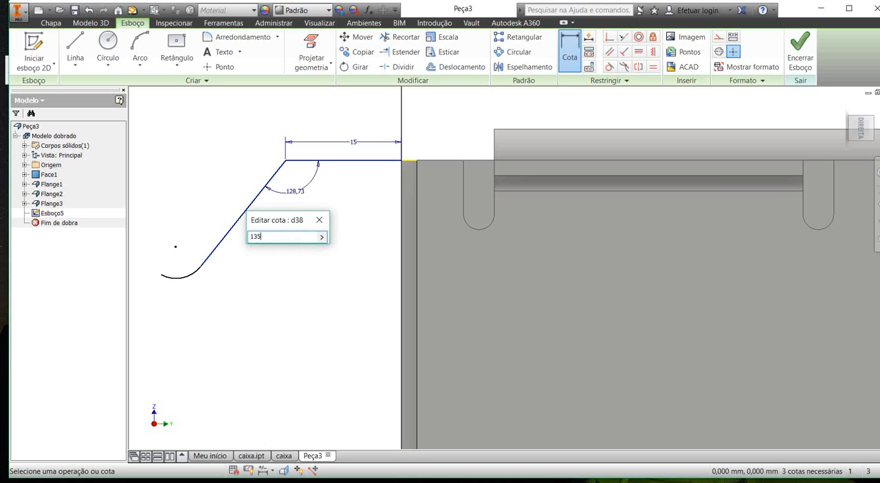
pyautogui.press('Return')
# Step: Dimension the arc at the profile's end to a 5 mm radius and finish the sketch
pyautogui.click(142, 212)
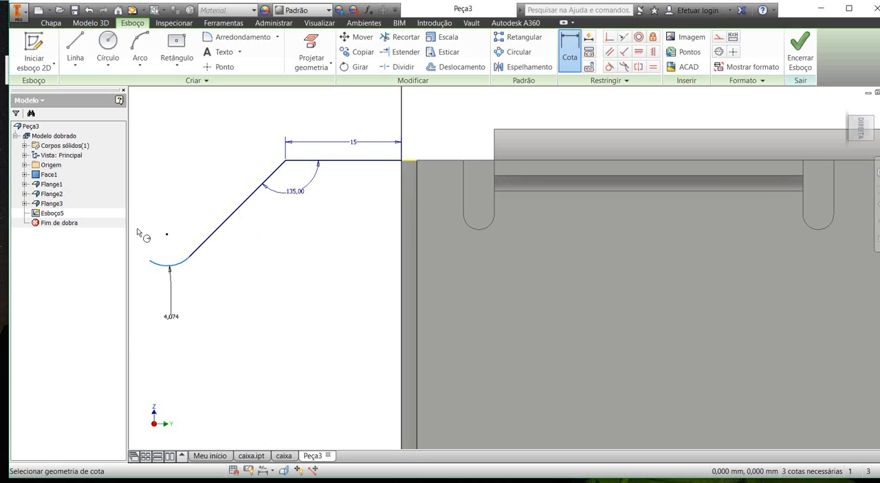
pyautogui.click(139, 229)
pyautogui.write('5')
pyautogui.press('Return')
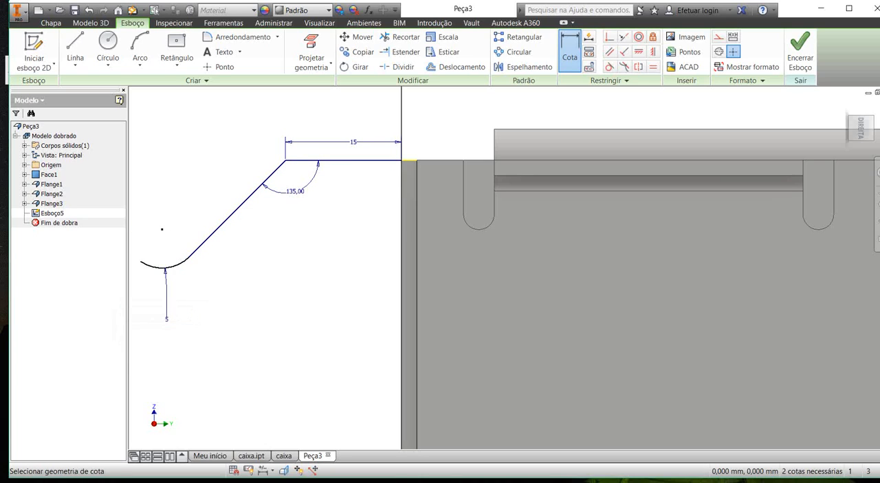
pyautogui.scroll(-3, 186, 185)
pyautogui.press('Escape')
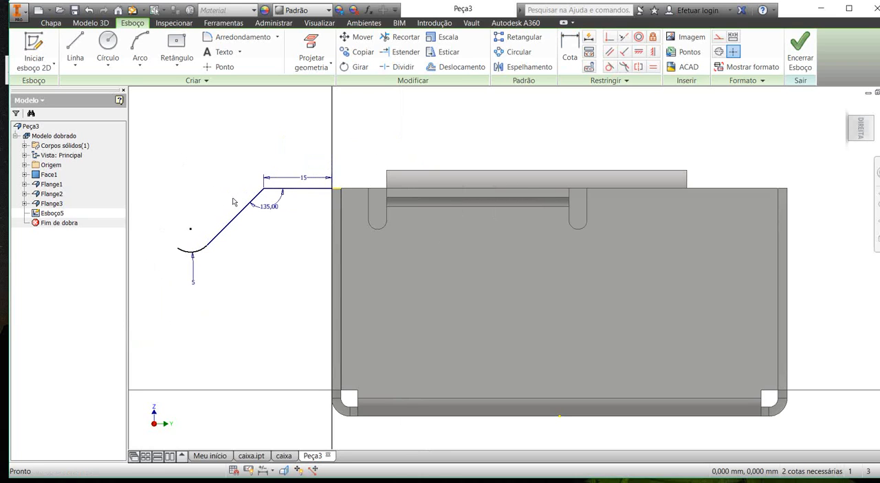
pyautogui.moveTo(241, 199)
pyautogui.keyDown('shift'); pyautogui.mouseDown(button='middle')
pyautogui.moveTo(263, 208)
pyautogui.moveTo(202, 226)
pyautogui.moveTo(282, 257)
pyautogui.moveTo(358, 248)
pyautogui.mouseUp(button='middle'); pyautogui.keyUp('shift')
pyautogui.click(799, 52)
# Step: Reopen the profile sketch to check where its horizontal line meets the side wall's top corner, and close it
pyautogui.scroll(5, 327, 155)
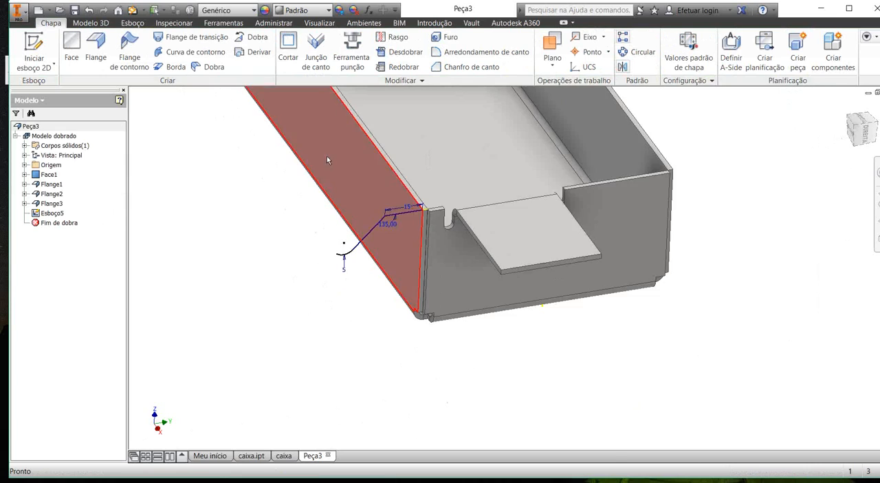
pyautogui.scroll(3, 417, 149)
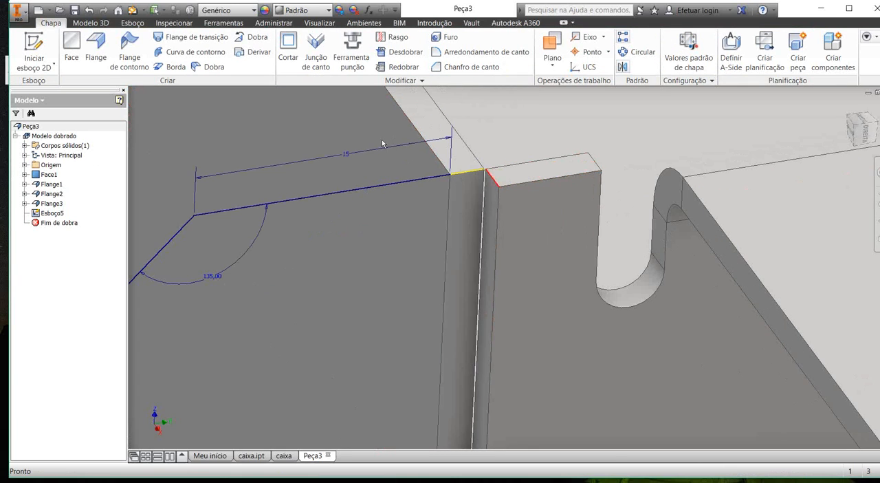
pyautogui.rightClick(54, 213)
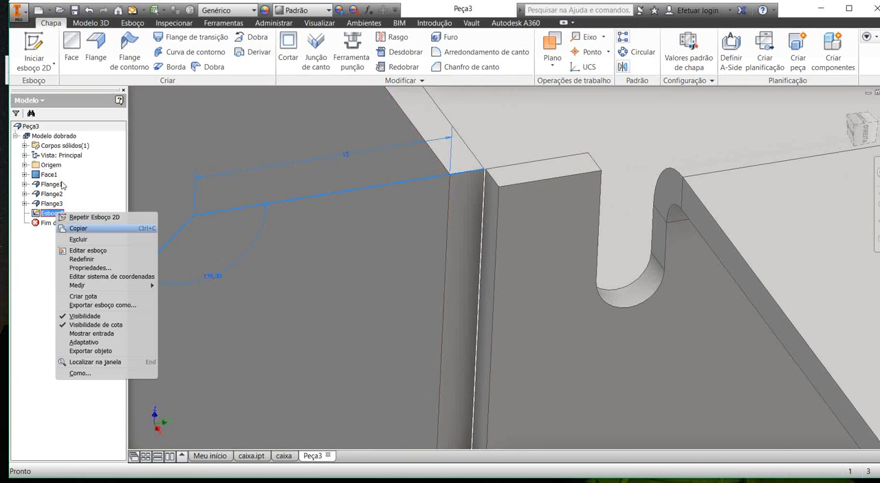
pyautogui.click(87, 250)
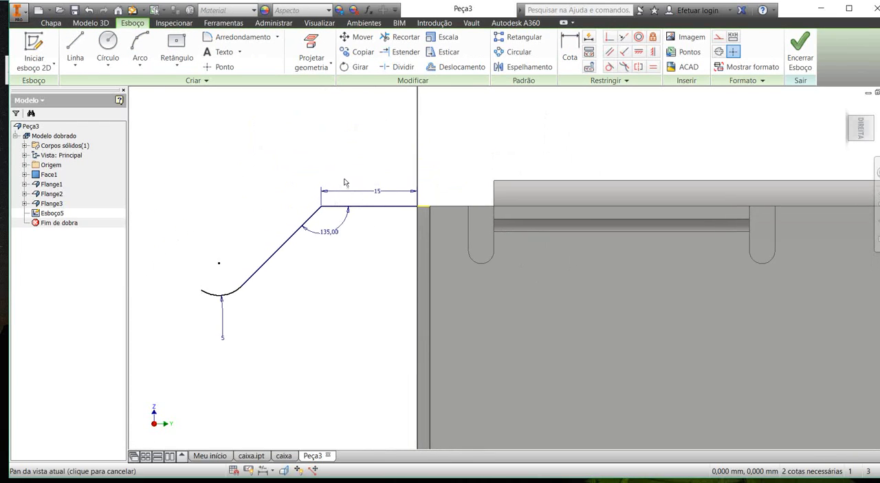
pyautogui.moveTo(345, 182); pyautogui.dragTo(348, 172)
pyautogui.keyDown('shift'); pyautogui.moveTo(351, 164); pyautogui.dragTo(362, 159, button='middle'); pyautogui.keyUp('shift')
pyautogui.scroll(-5, 348, 166)
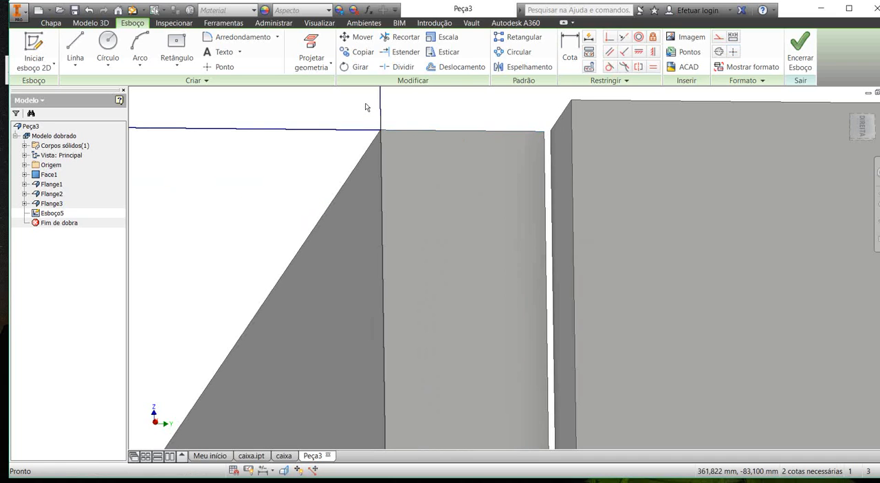
pyautogui.scroll(3, 367, 108)
pyautogui.click(800, 48)
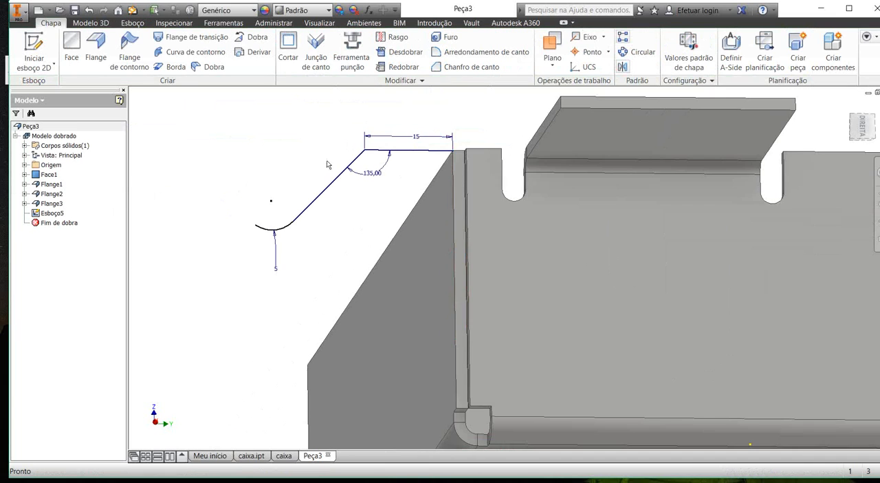
# Step: Examine the corner where the profile starts on the side wall's top edge from several angles
pyautogui.keyDown('shift'); pyautogui.moveTo(328, 161); pyautogui.dragTo(343, 199, button='middle'); pyautogui.keyUp('shift')
pyautogui.scroll(-3, 353, 139)
pyautogui.moveTo(376, 108); pyautogui.dragTo(366, 133, button='middle')
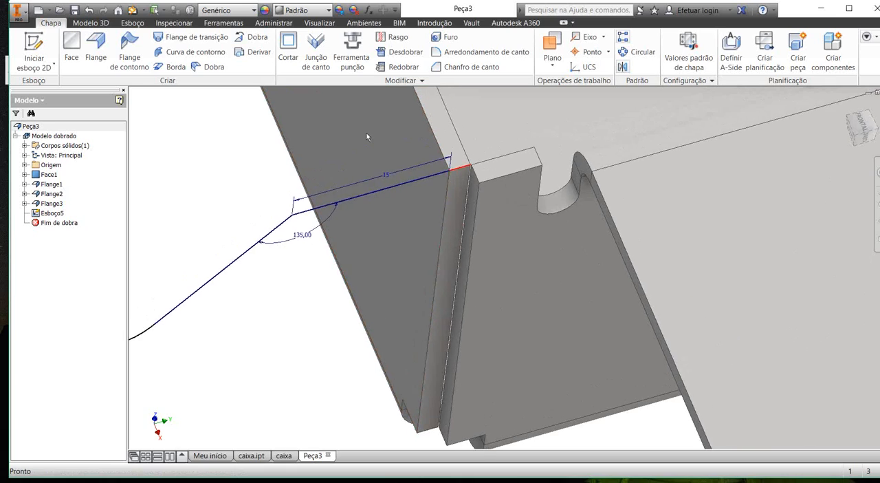
pyautogui.scroll(-5, 347, 138)
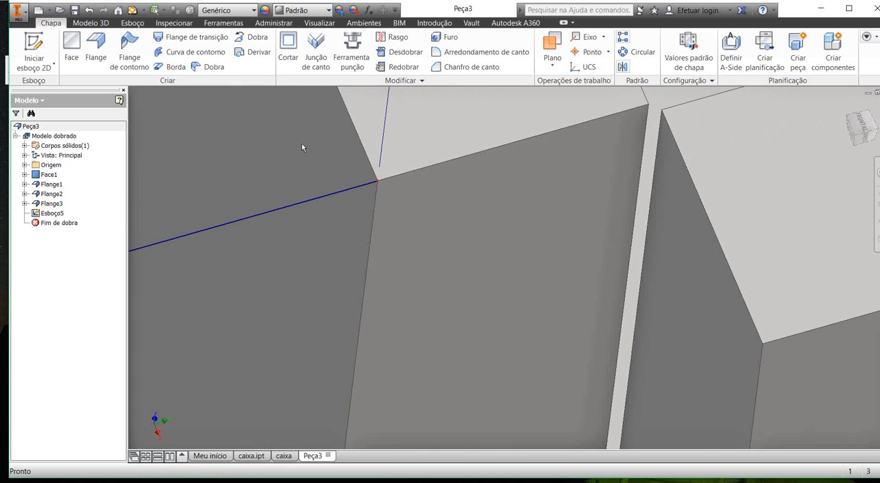
pyautogui.scroll(2, 303, 146)
pyautogui.scroll(5, 304, 147)
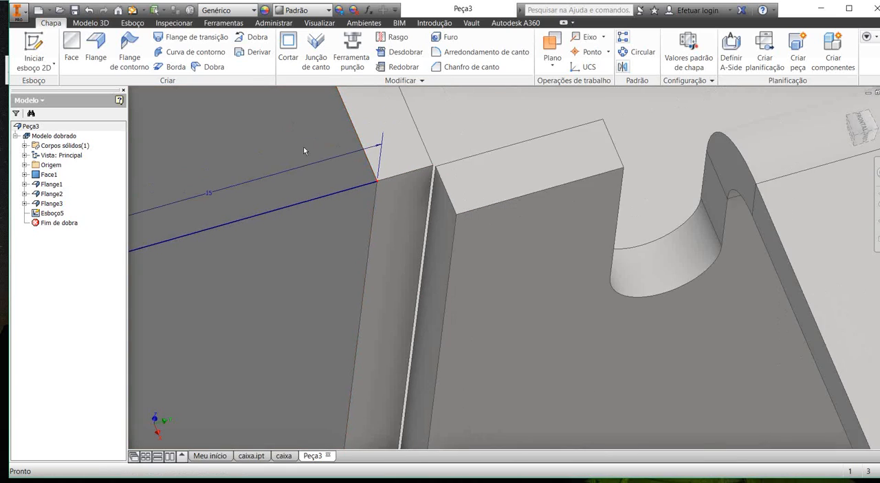
pyautogui.moveTo(271, 163)
pyautogui.keyDown('shift'); pyautogui.mouseDown(button='middle')
pyautogui.moveTo(261, 154)
pyautogui.moveTo(287, 133)
pyautogui.mouseUp(button='middle'); pyautogui.keyUp('shift')
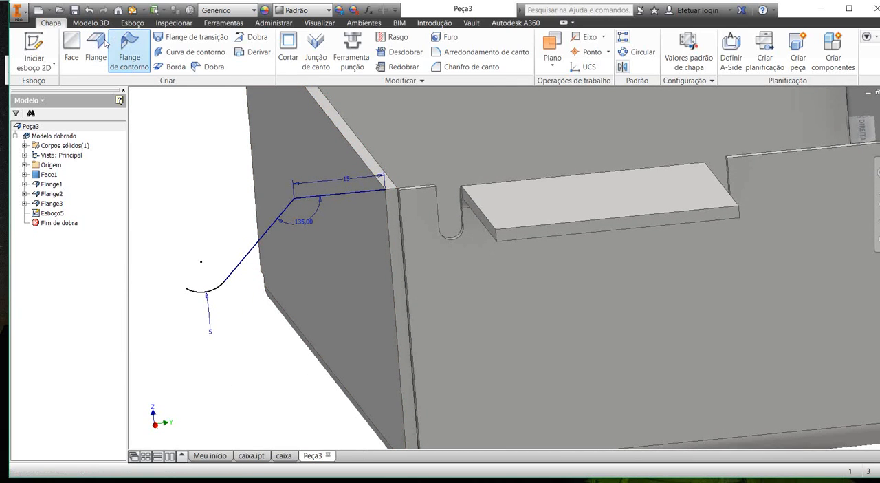
# Step: Set up a contour flange from the open line-and-arc profile along the long side wall's outer top edge
pyautogui.click(127, 43)
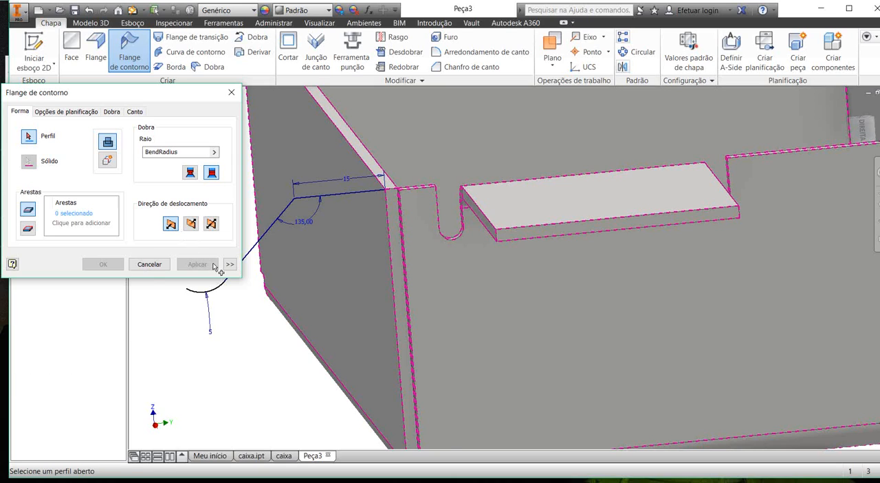
pyautogui.moveTo(213, 266); pyautogui.dragTo(252, 261, button='middle')
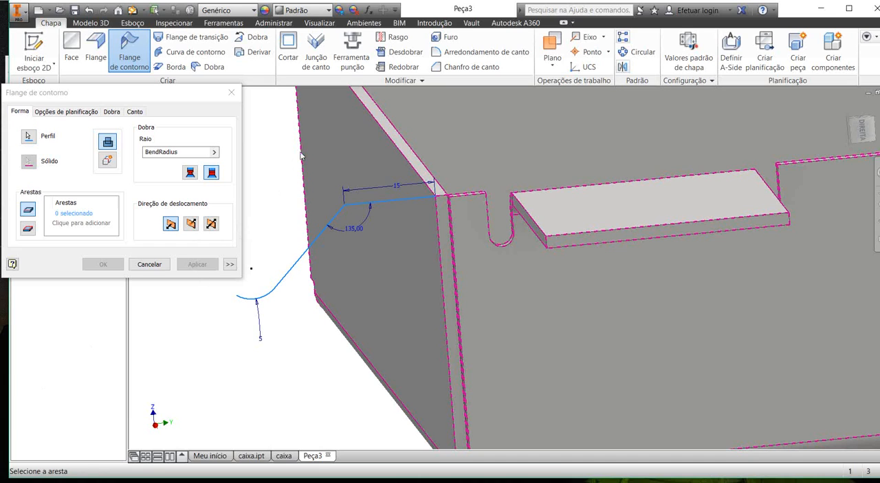
pyautogui.scroll(-2, 330, 132)
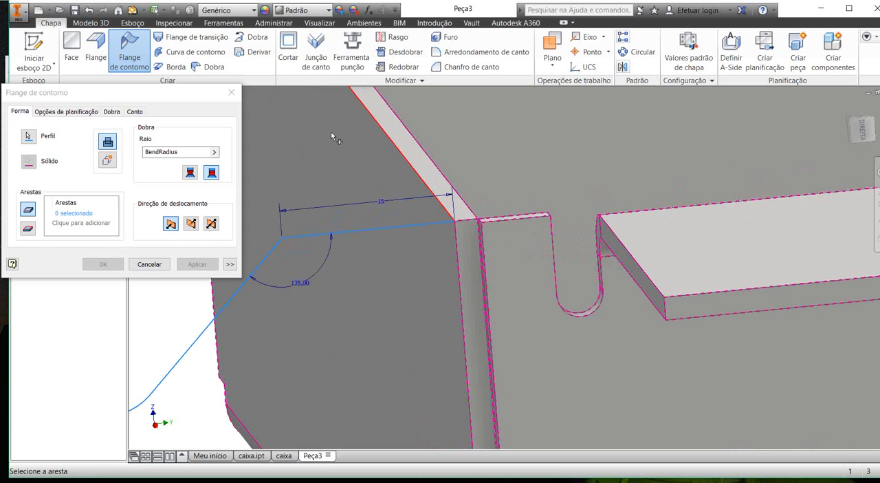
pyautogui.click(334, 137)
pyautogui.scroll(3, 334, 138)
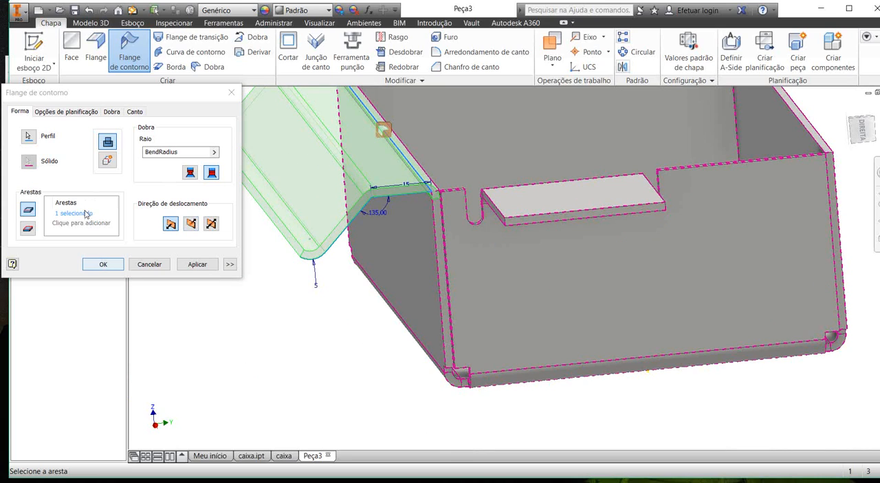
# Step: Review the contour flange's bend, corner and unfold options, and create it with the default settings
pyautogui.click(111, 111)
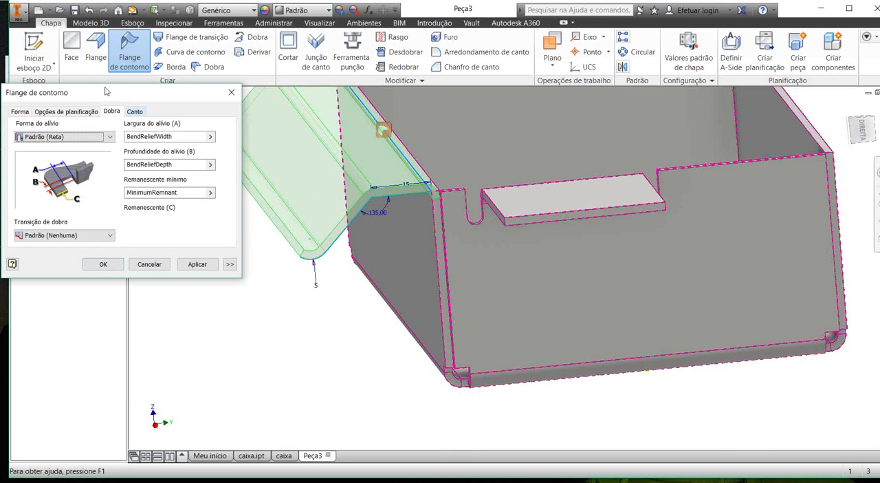
pyautogui.click(134, 111)
pyautogui.click(77, 110)
pyautogui.click(19, 112)
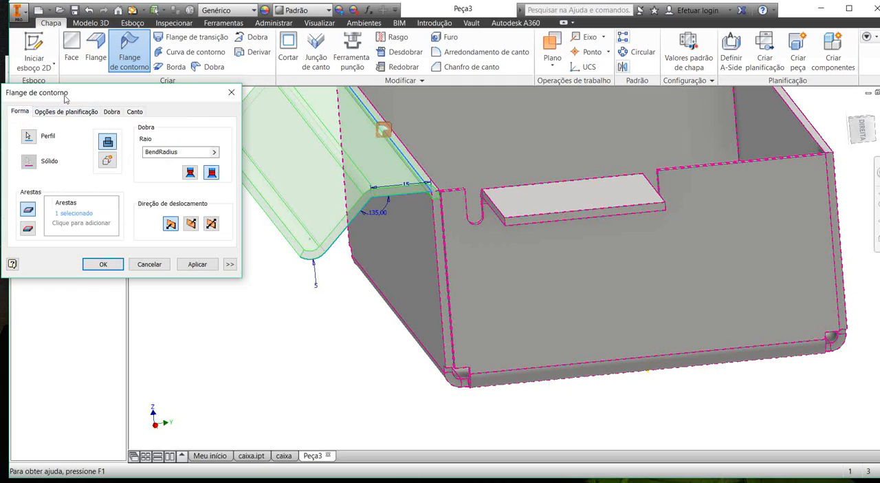
pyautogui.click(112, 112)
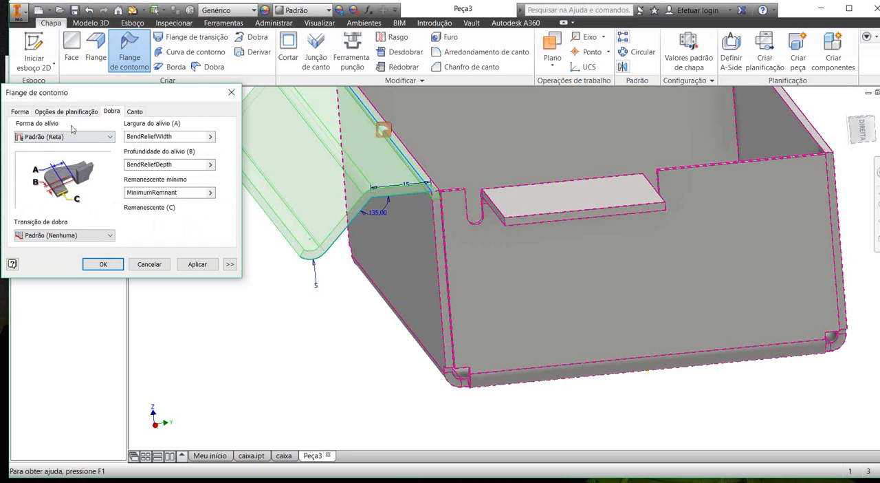
pyautogui.click(66, 110)
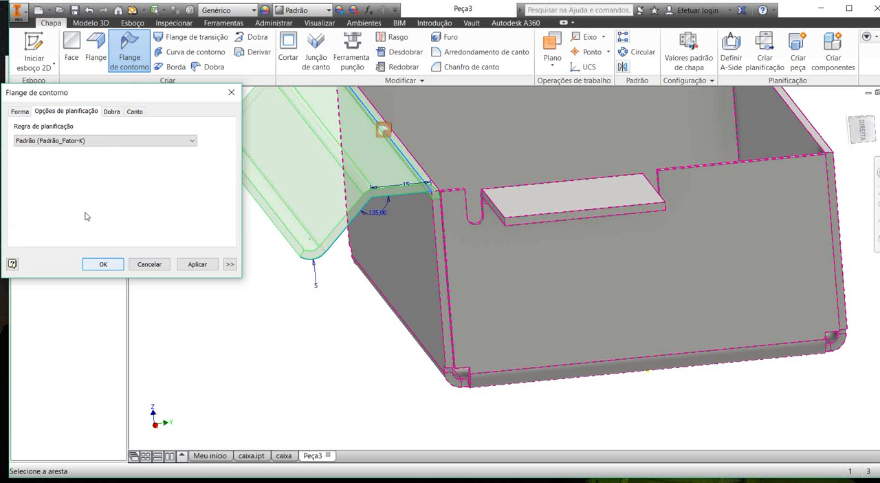
pyautogui.click(103, 264)
# Step: Inspect the contour flange along the side wall together with the rest of the box from several angles
pyautogui.moveTo(291, 160)
pyautogui.keyDown('shift'); pyautogui.mouseDown(button='middle')
pyautogui.moveTo(315, 149)
pyautogui.moveTo(300, 140)
pyautogui.moveTo(289, 151)
pyautogui.moveTo(321, 155)
pyautogui.moveTo(276, 146)
pyautogui.moveTo(279, 164)
pyautogui.mouseUp(button='middle'); pyautogui.keyUp('shift')
pyautogui.scroll(-3, 310, 156)
pyautogui.moveTo(284, 129); pyautogui.dragTo(284, 188, button='middle')
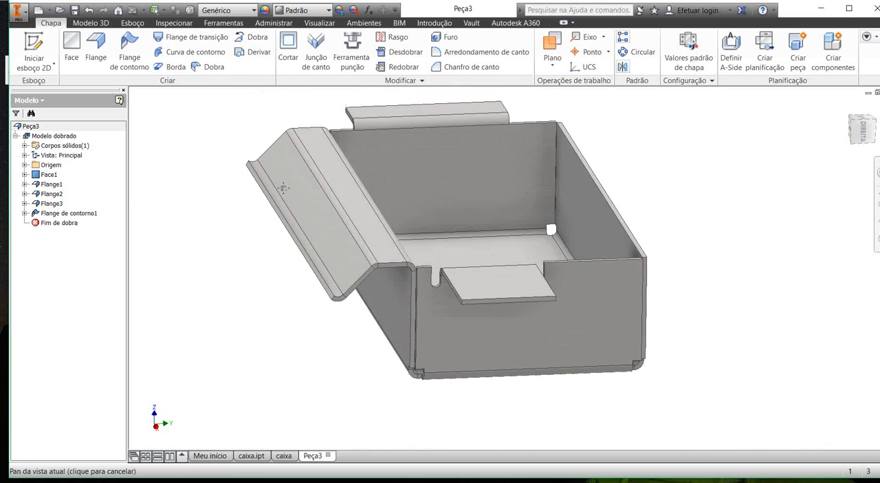
pyautogui.scroll(2, 249, 136)
pyautogui.scroll(-1, 249, 136)
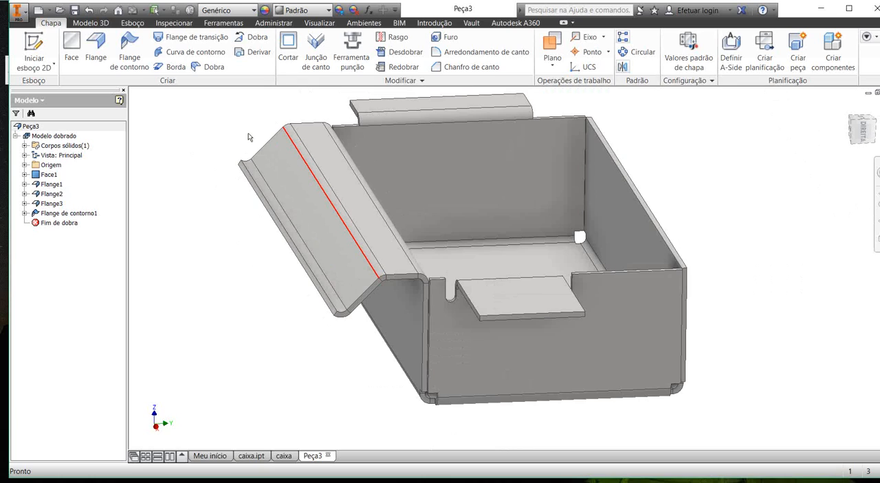
pyautogui.moveTo(247, 133)
pyautogui.keyDown('shift'); pyautogui.mouseDown(button='middle')
pyautogui.moveTo(236, 130)
pyautogui.moveTo(245, 130)
pyautogui.mouseUp(button='middle'); pyautogui.keyUp('shift')
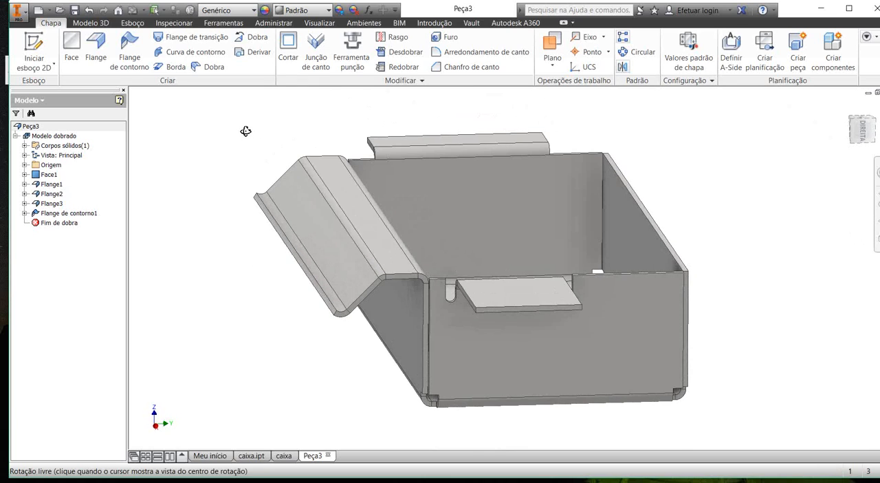
pyautogui.moveTo(285, 150); pyautogui.dragTo(241, 129, button='middle')
pyautogui.click(98, 46)
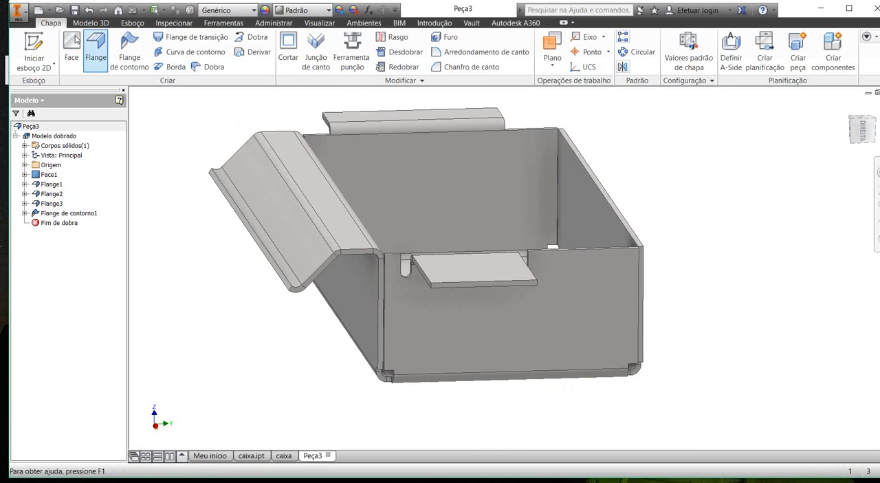
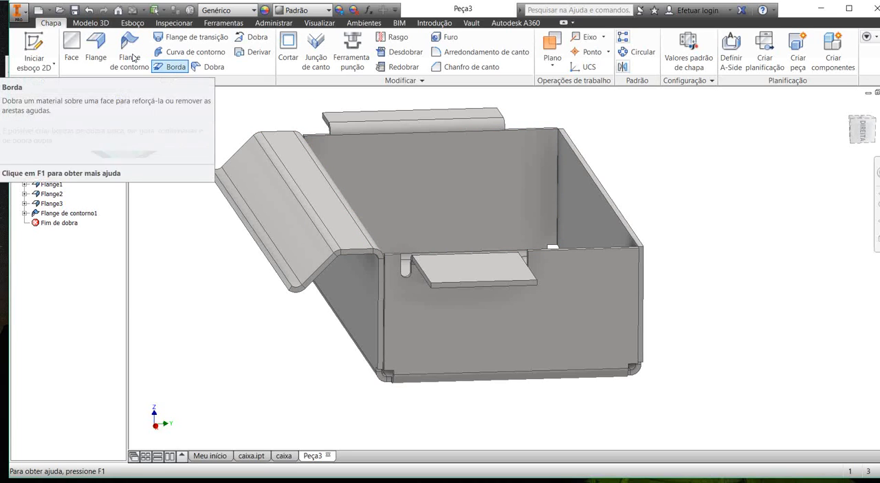
# Step: Set up a hem on the outer top edge of the long side wall opposite the contour flange
pyautogui.click(172, 66)
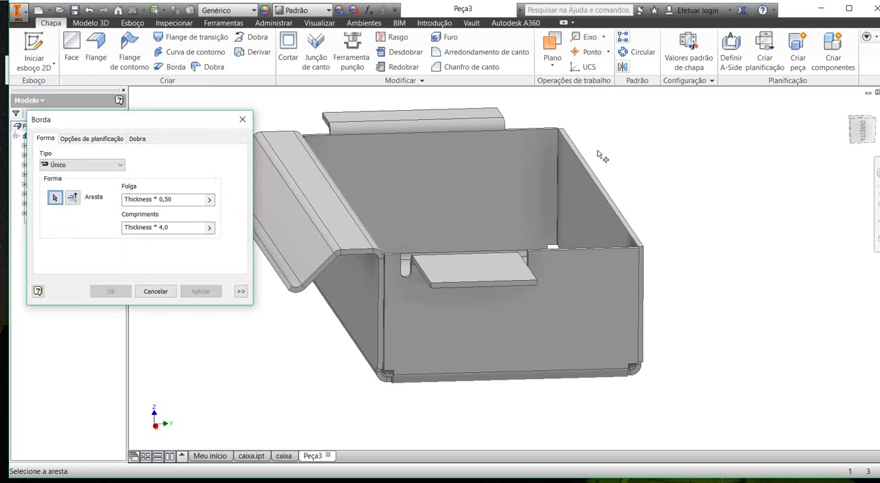
pyautogui.click(491, 156)
pyautogui.scroll(4, 512, 200)
pyautogui.keyDown('shift'); pyautogui.moveTo(521, 208); pyautogui.dragTo(513, 211, button='middle'); pyautogui.keyUp('shift')
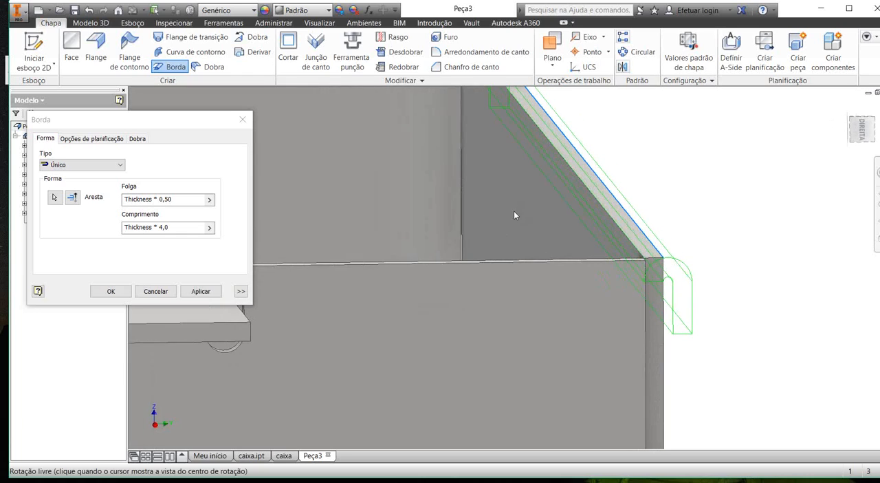
pyautogui.moveTo(540, 246)
pyautogui.keyDown('shift'); pyautogui.mouseDown(button='middle')
pyautogui.moveTo(522, 236)
pyautogui.moveTo(530, 235)
pyautogui.mouseUp(button='middle'); pyautogui.keyUp('shift')
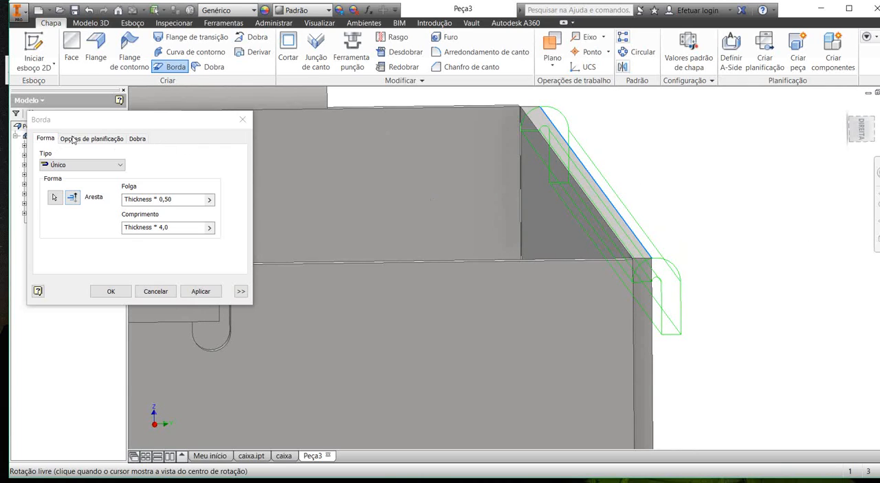
# Step: Preview the teardrop (Com ressalto), rolled (Cilindrado) and double (Duplo) hem types on the side wall's top edge
pyautogui.click(77, 165)
pyautogui.press('Down')
pyautogui.press('Down')
pyautogui.press('Return')
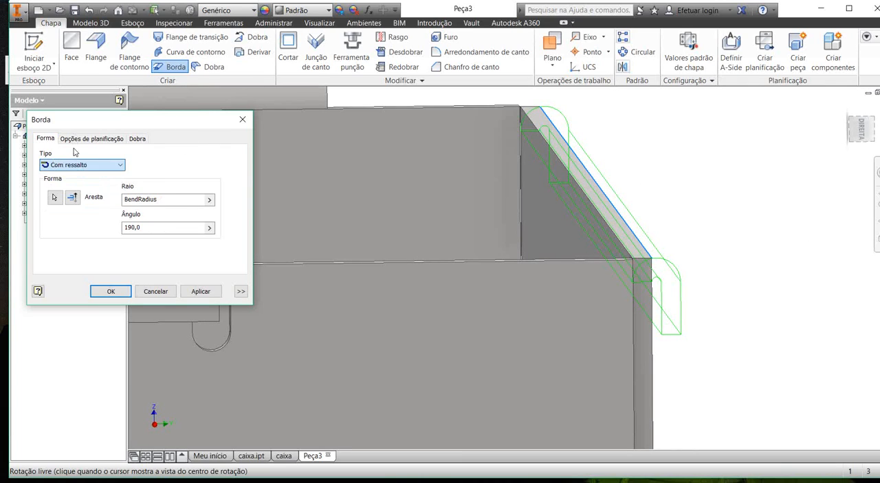
pyautogui.click(103, 165)
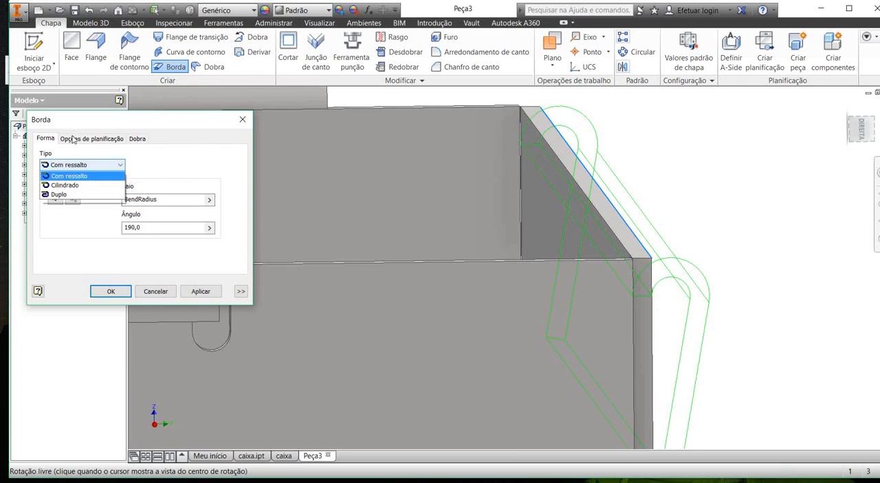
pyautogui.click(75, 195)
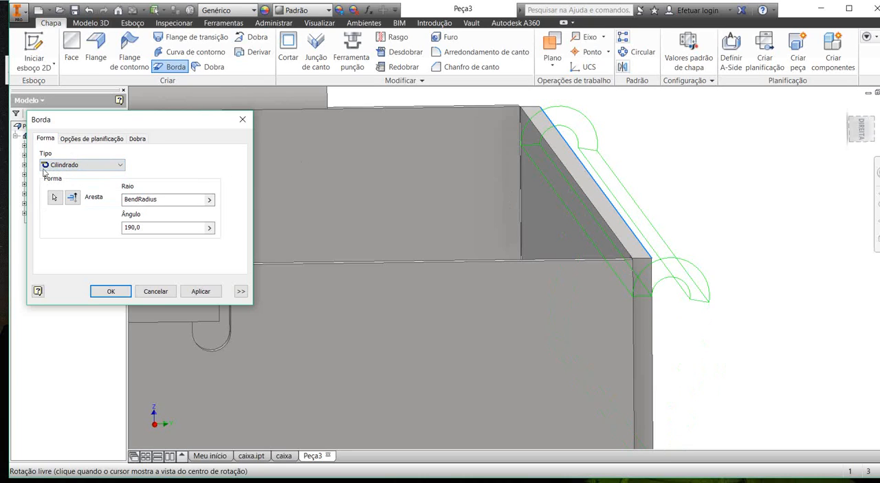
pyautogui.click(44, 169)
pyautogui.click(55, 204)
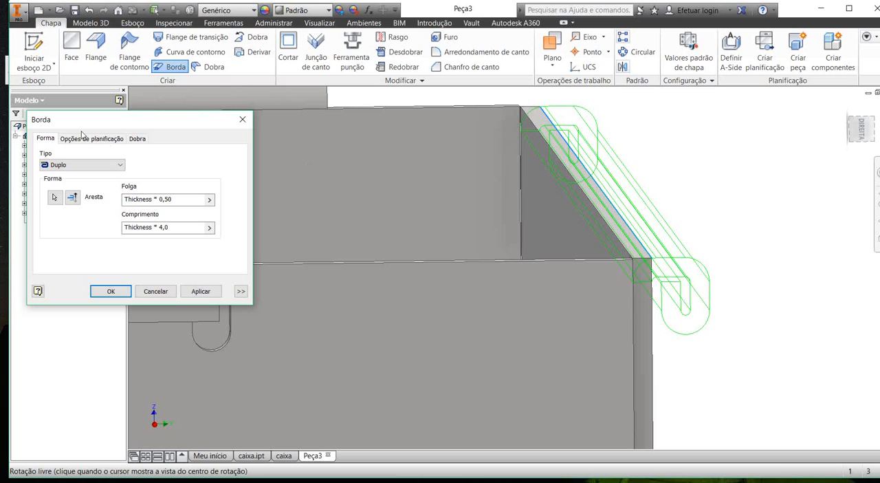
# Step: Create the side wall's hem as a single (Único) type with a 20 mm length and a gap of Thickness * 0,50
pyautogui.click(81, 165)
pyautogui.click(74, 176)
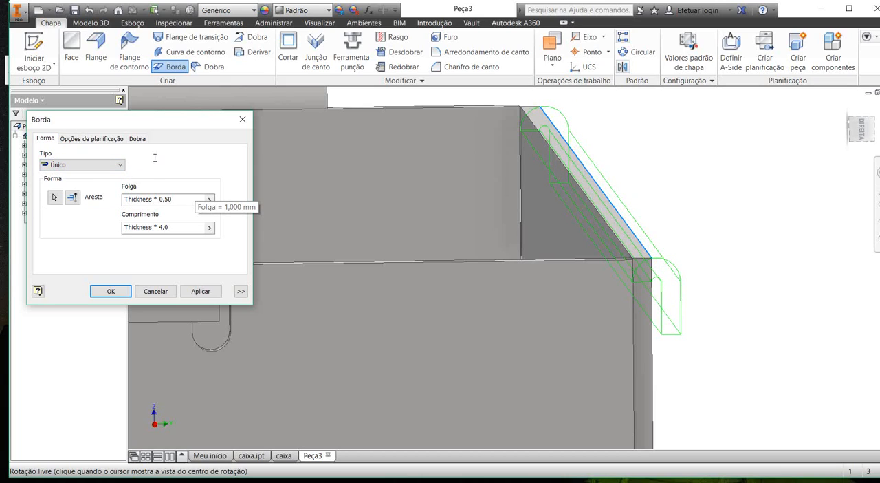
pyautogui.moveTo(147, 181); pyautogui.dragTo(62, 184)
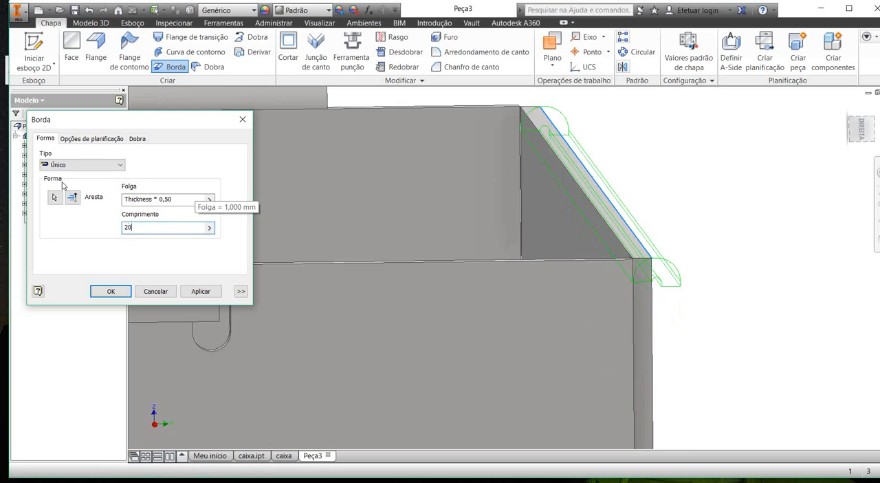
pyautogui.click(111, 291)
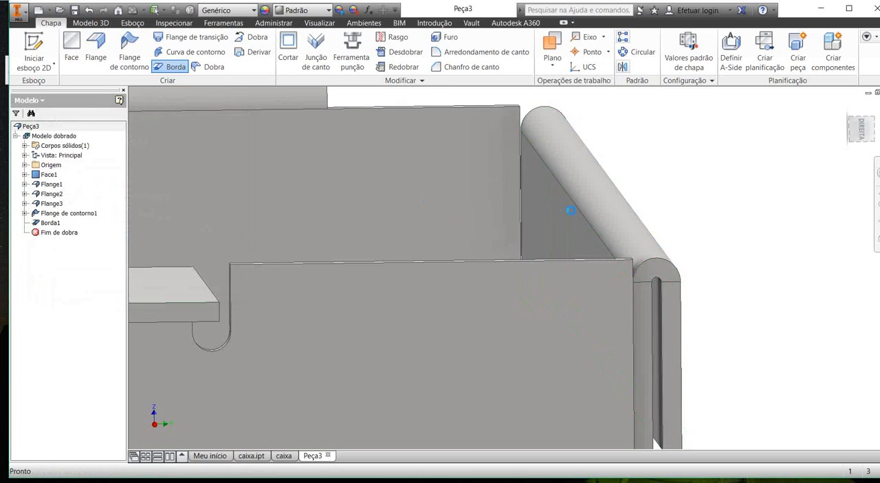
# Step: Start a sketch on the box's inner floor and draw a circle in the quadrant near the hemmed wall and the short, wide end flange
pyautogui.keyDown('shift'); pyautogui.moveTo(559, 219); pyautogui.dragTo(333, 180, button='middle'); pyautogui.keyUp('shift')
pyautogui.scroll(2, 558, 209)
pyautogui.scroll(2, 333, 180)
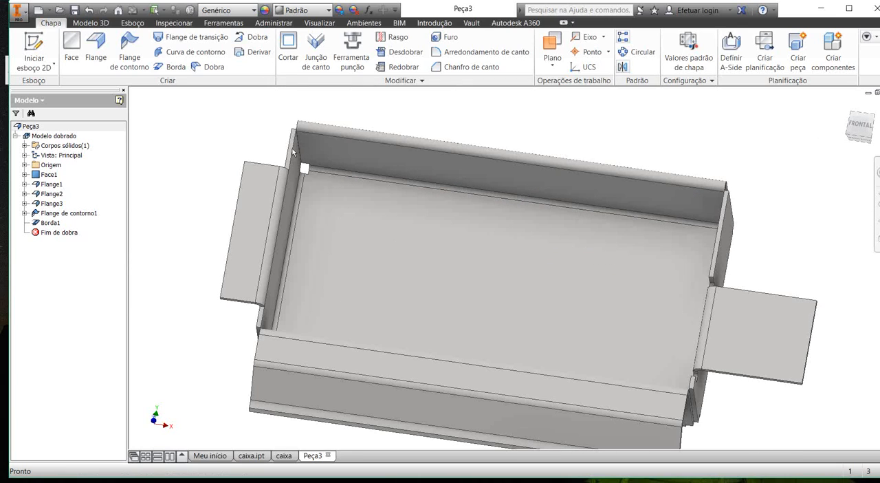
pyautogui.scroll(-2, 293, 153)
pyautogui.click(33, 53)
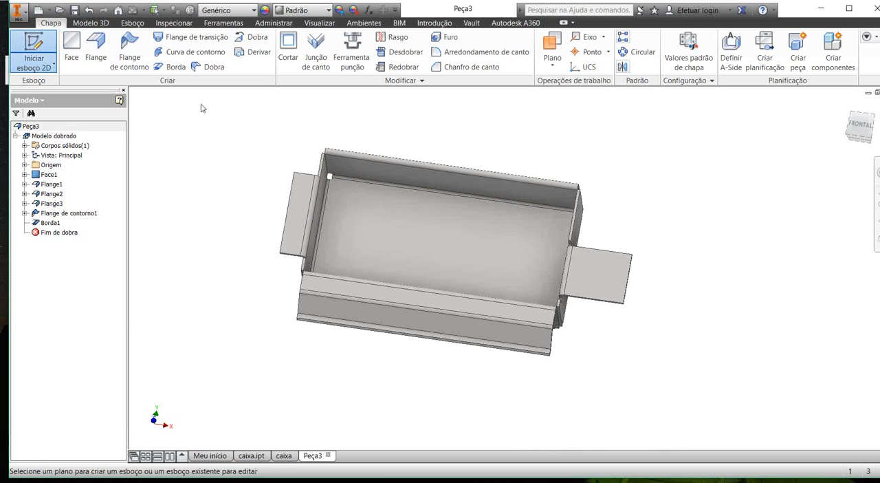
pyautogui.click(426, 234)
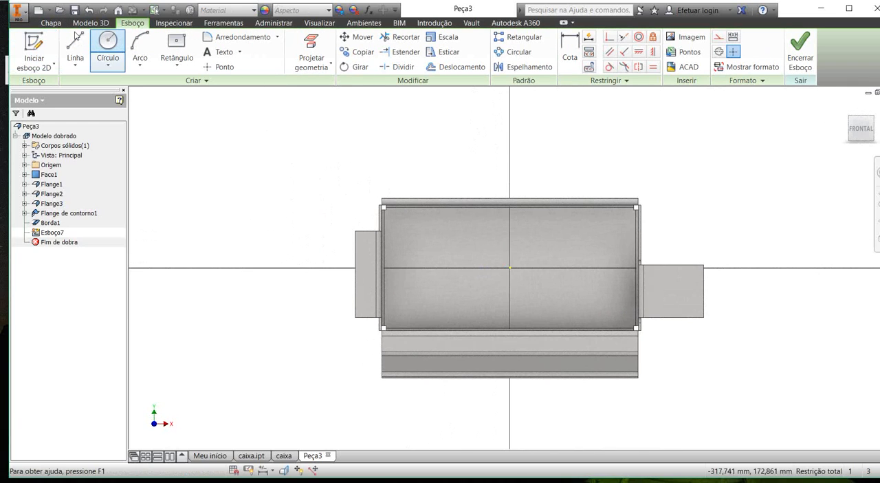
pyautogui.click(99, 42)
pyautogui.click(449, 240)
pyautogui.click(437, 248)
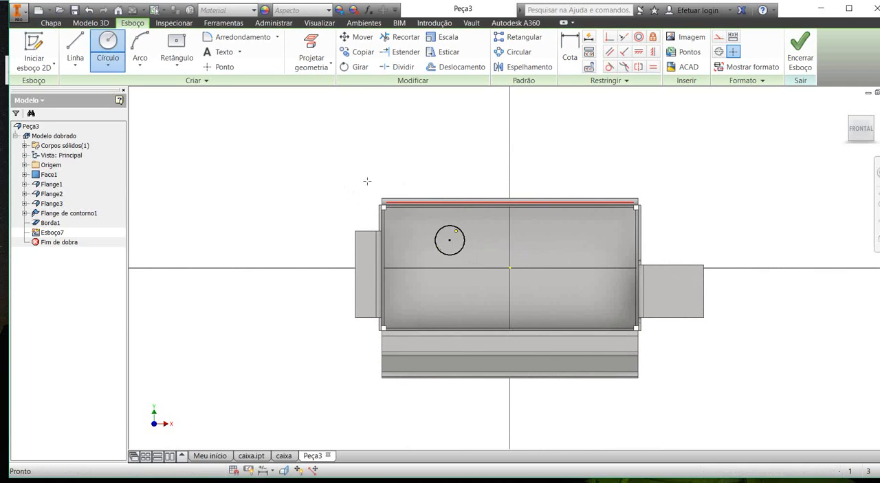
# Step: Draw a center rectangle about 30 mm by 17 mm on the floor, between the circle and the contour-flange wall
pyautogui.press('Escape')
pyautogui.click(174, 46)
pyautogui.click(438, 285)
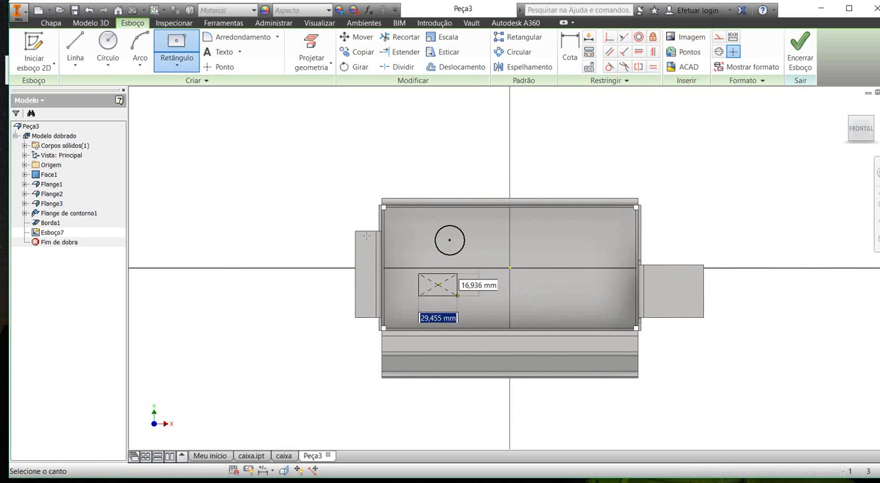
pyautogui.click(459, 297)
pyautogui.press('Escape')
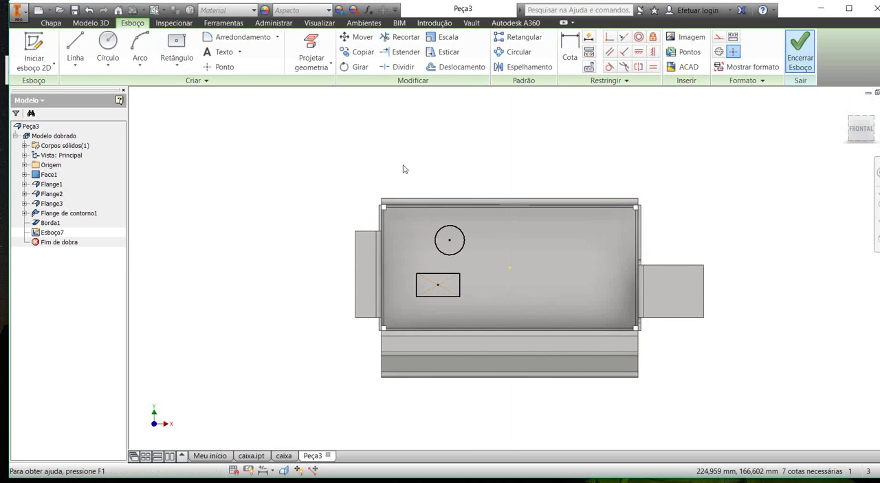
# Step: Finish the sketch and cut the circle and rectangle through the box floor by a distance of Thickness
pyautogui.press('s')
pyautogui.click(287, 51)
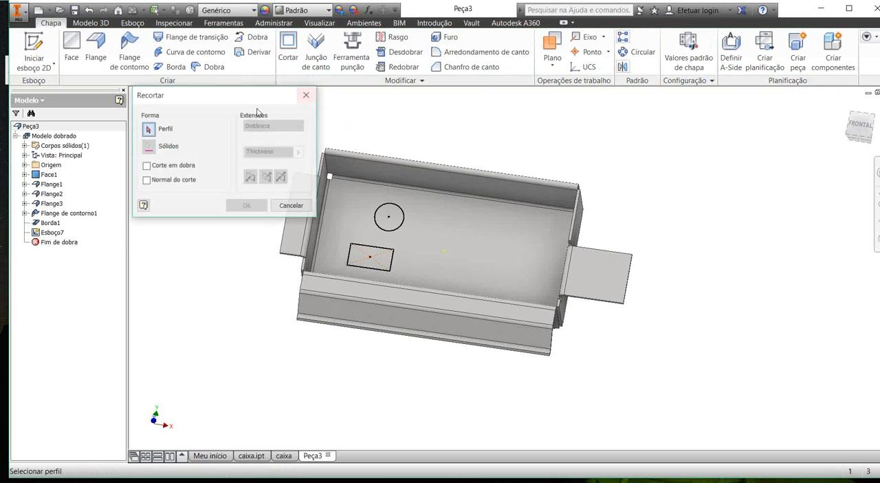
pyautogui.moveTo(323, 164); pyautogui.dragTo(365, 171, button='middle')
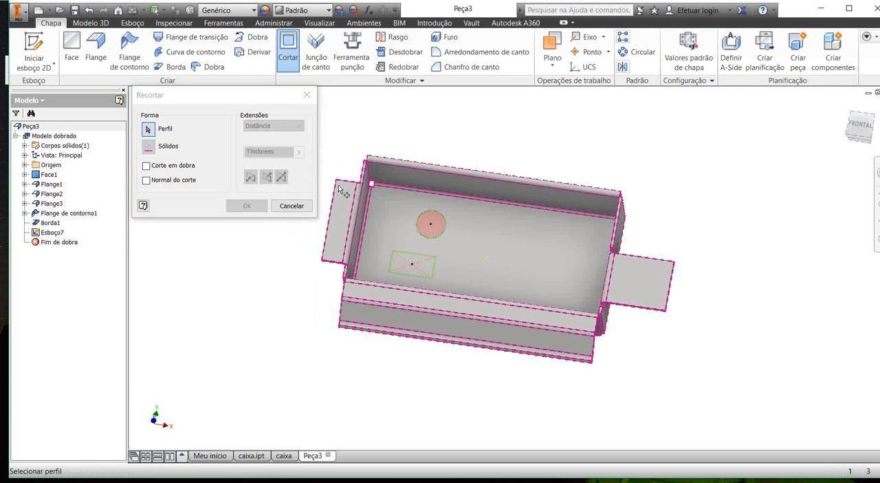
pyautogui.click(424, 232)
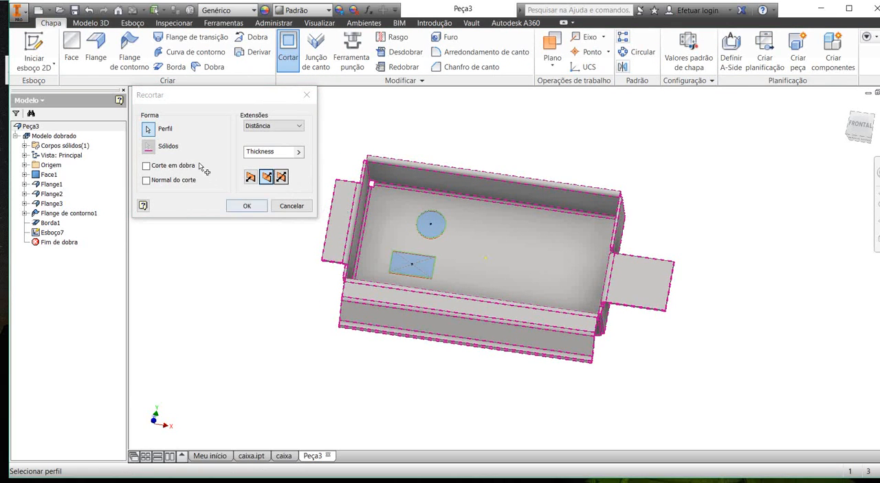
pyautogui.click(247, 206)
# Step: Start a sketch on the flat top face of the narrower, farther-projecting end-wall flange
pyautogui.keyDown('shift'); pyautogui.moveTo(415, 123); pyautogui.dragTo(410, 96, button='middle'); pyautogui.keyUp('shift')
pyautogui.moveTo(411, 85); pyautogui.dragTo(366, 161)
pyautogui.moveTo(366, 160); pyautogui.dragTo(345, 167, button='middle')
pyautogui.scroll(-3, 412, 170)
pyautogui.moveTo(323, 127); pyautogui.dragTo(300, 137, button='middle')
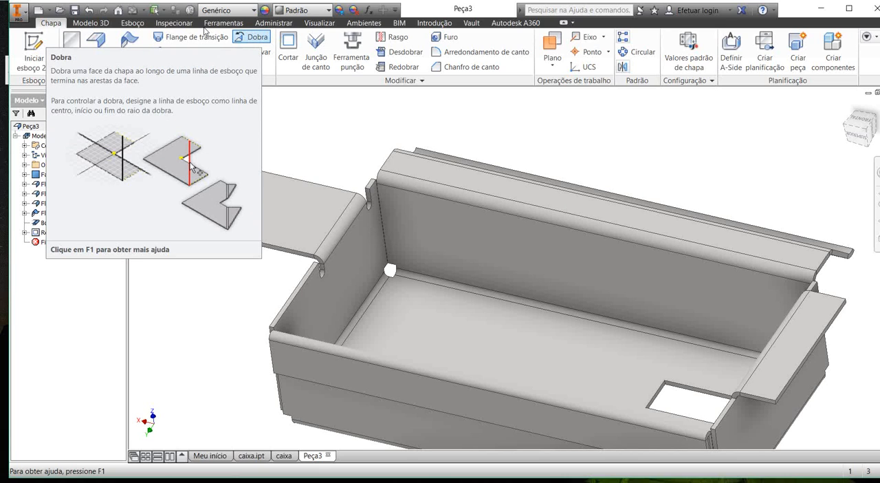
pyautogui.click(33, 47)
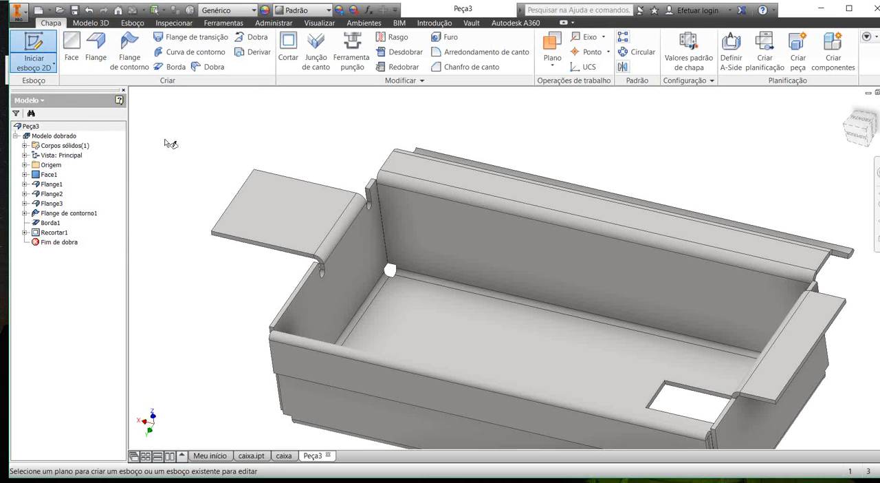
pyautogui.click(210, 150)
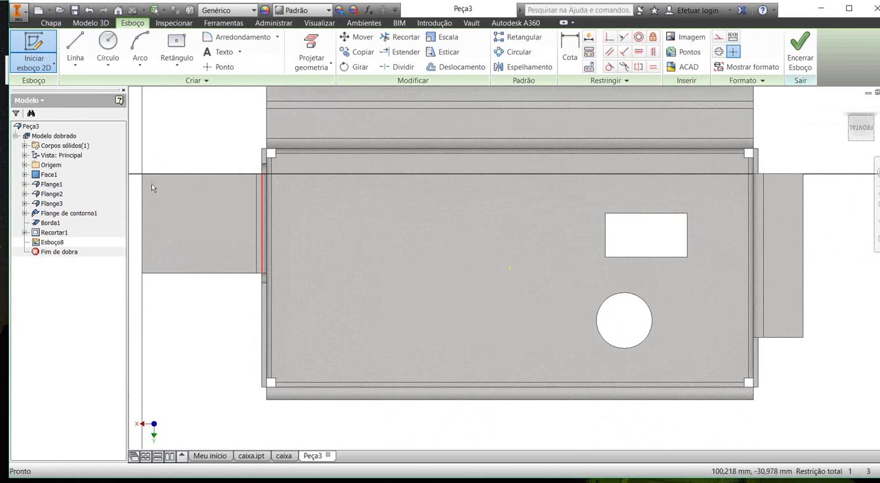
# Step: Draw a diagonal line about 21 mm long across the flange's outer corner, from its end edge to its side edge
pyautogui.click(66, 36)
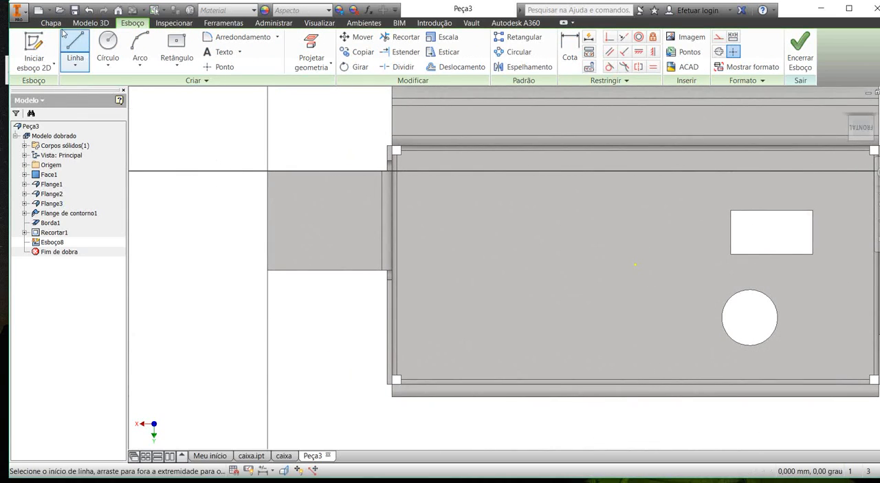
pyautogui.scroll(5, 282, 211)
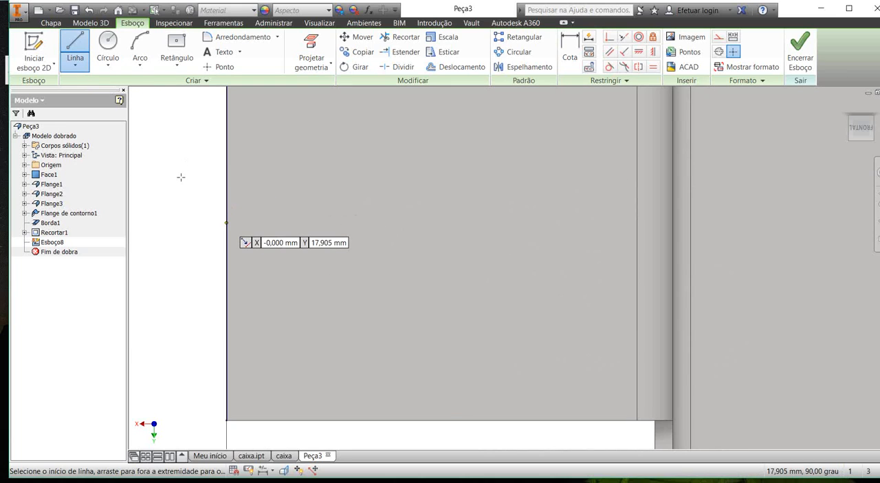
pyautogui.click(226, 222)
pyautogui.scroll(-4, 275, 213)
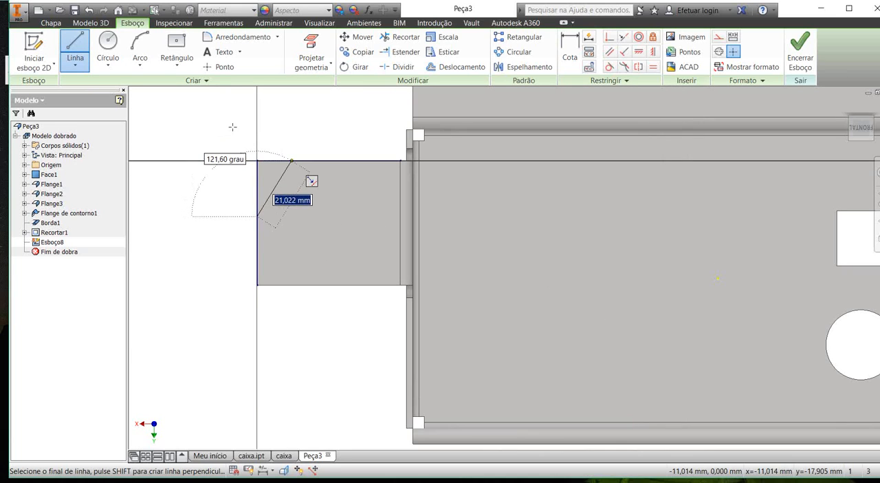
pyautogui.click(292, 160)
pyautogui.press('Escape')
# Step: Check that both endpoints of the diagonal line lie on the flange's edges
pyautogui.scroll(3, 287, 167)
pyautogui.scroll(3, 253, 124)
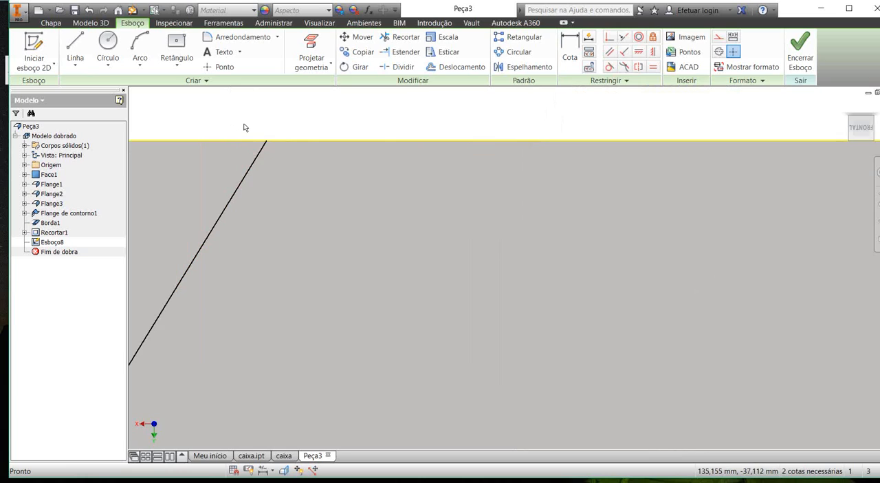
pyautogui.moveTo(223, 121); pyautogui.dragTo(297, 142, button='middle')
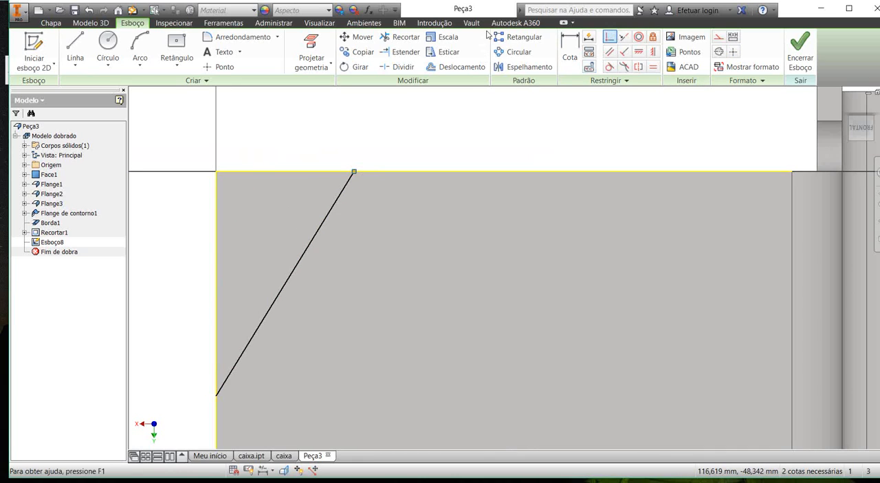
pyautogui.click(304, 136)
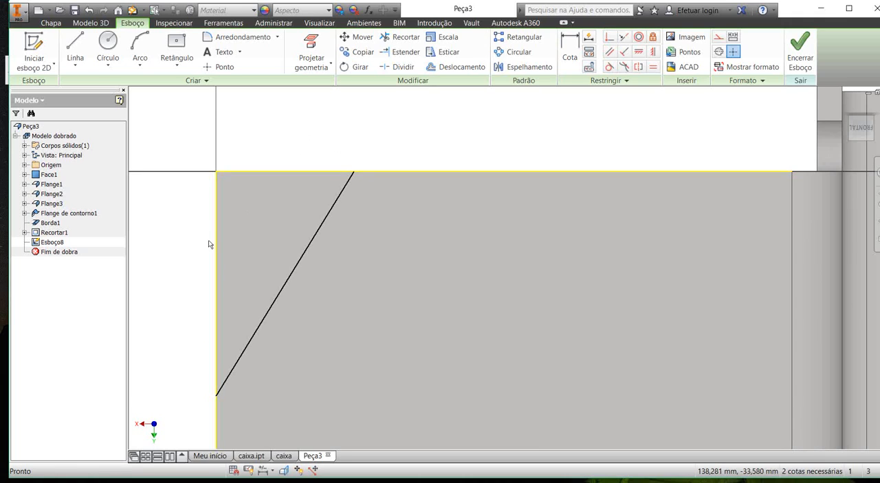
pyautogui.moveTo(174, 315); pyautogui.dragTo(186, 310)
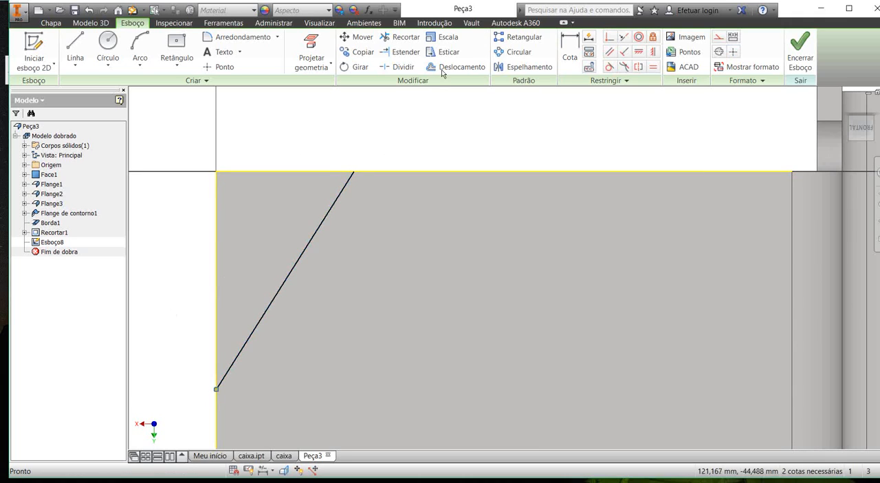
pyautogui.click(488, 31)
pyautogui.scroll(2, 307, 136)
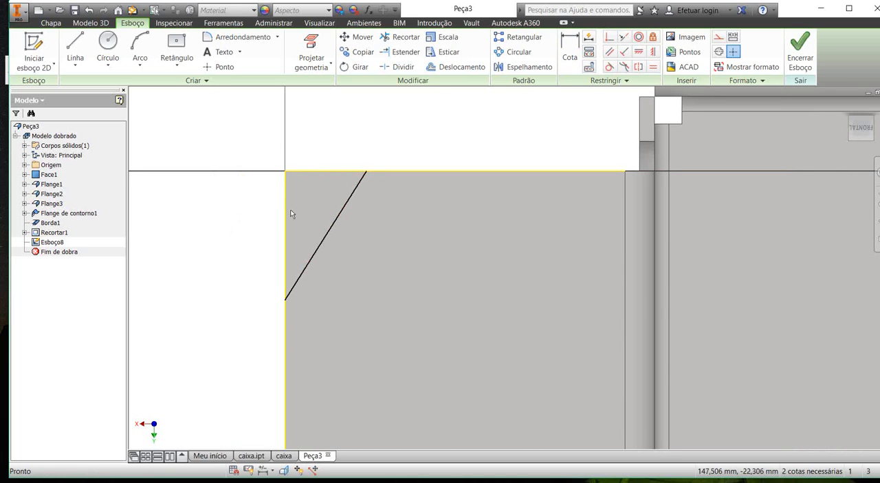
# Step: Finish the sketch and fold the flange's corner along the diagonal line at 45° with the default BendRadius
pyautogui.moveTo(345, 190)
pyautogui.keyDown('shift'); pyautogui.mouseDown(button='middle')
pyautogui.moveTo(337, 171)
pyautogui.moveTo(444, 117)
pyautogui.mouseUp(button='middle'); pyautogui.keyUp('shift')
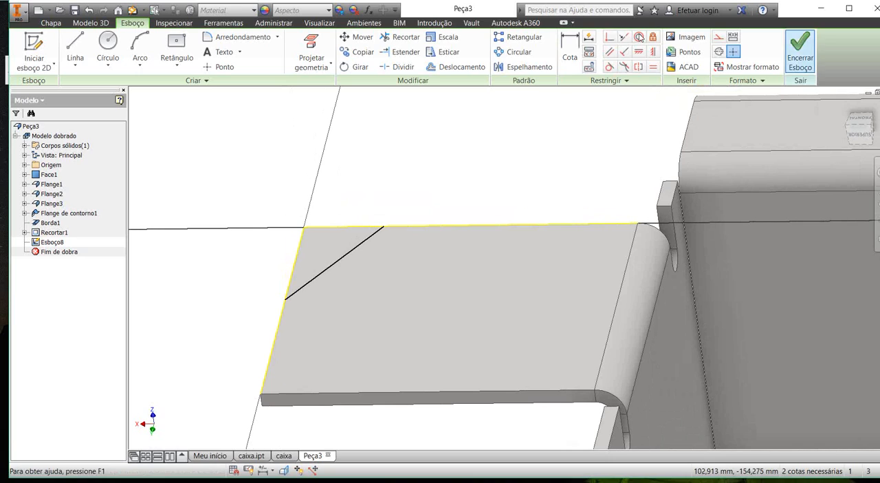
pyautogui.click(800, 52)
pyautogui.click(258, 36)
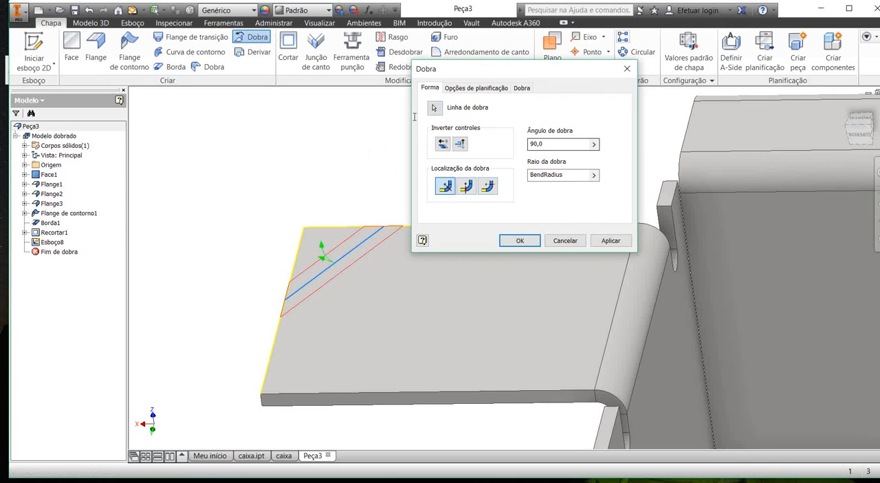
pyautogui.write('4')
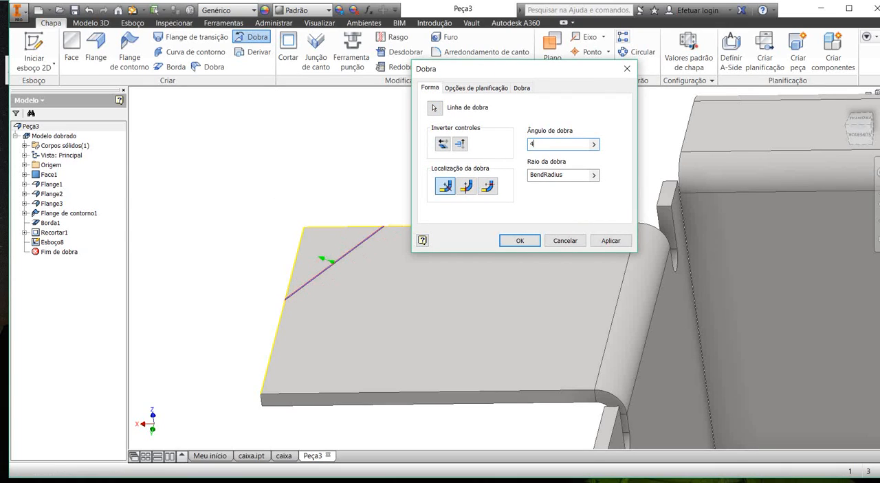
pyautogui.write('5')
pyautogui.press('Return')
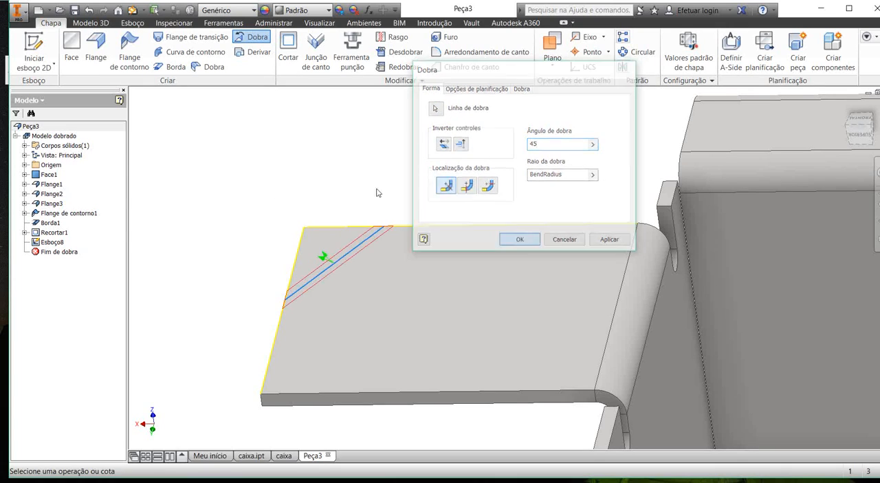
pyautogui.keyDown('shift'); pyautogui.moveTo(255, 173); pyautogui.dragTo(281, 172, button='middle'); pyautogui.keyUp('shift')
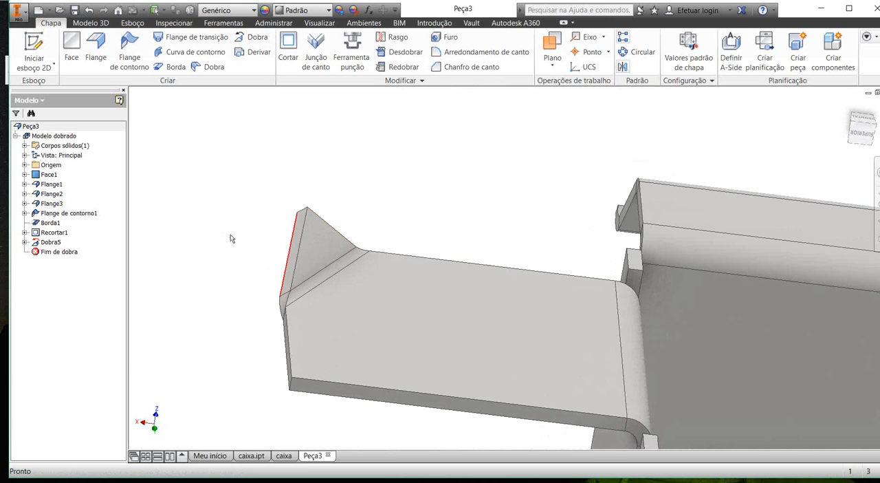
# Step: Round the remaining sharp outer corner of the end-wall flange with the folded corner using a 6 mm corner round
pyautogui.moveTo(261, 226)
pyautogui.keyDown('shift'); pyautogui.mouseDown(button='middle')
pyautogui.moveTo(275, 216)
pyautogui.moveTo(251, 220)
pyautogui.mouseUp(button='middle'); pyautogui.keyUp('shift')
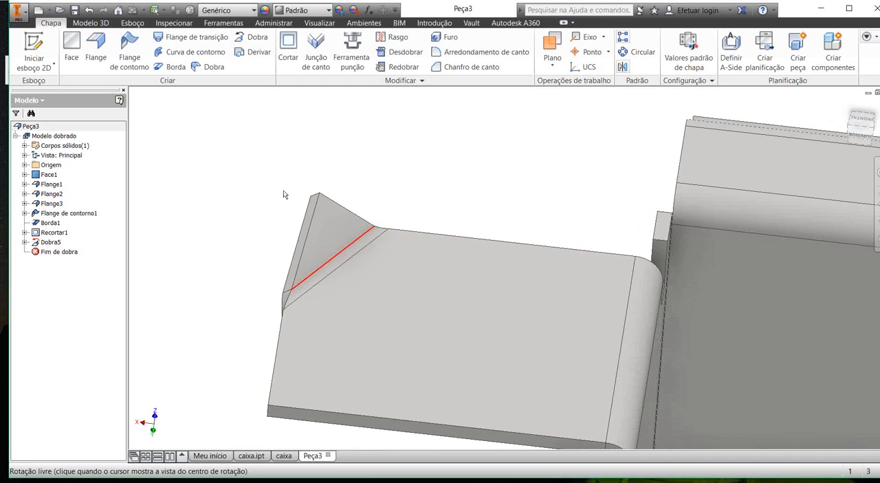
pyautogui.keyDown('shift'); pyautogui.moveTo(284, 193); pyautogui.dragTo(230, 197, button='middle'); pyautogui.keyUp('shift')
pyautogui.scroll(5, 275, 251)
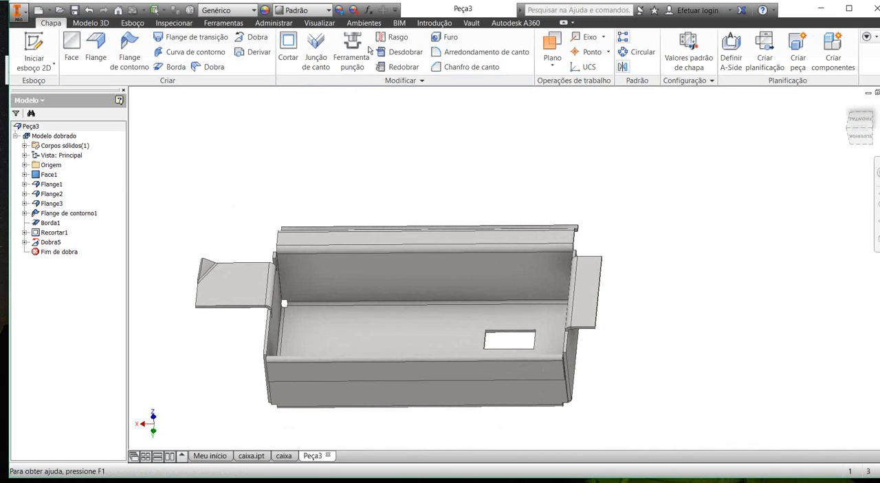
pyautogui.click(481, 51)
pyautogui.scroll(-5, 172, 206)
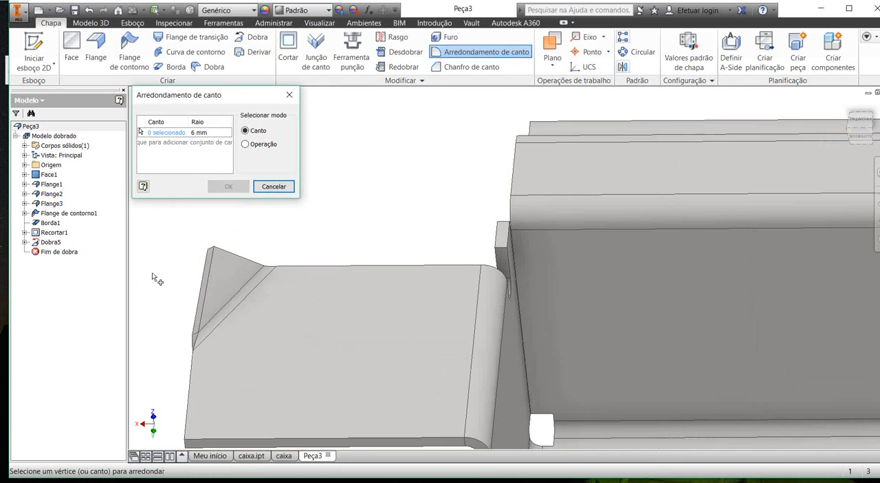
pyautogui.keyDown('shift'); pyautogui.moveTo(160, 342); pyautogui.dragTo(162, 319, button='middle'); pyautogui.keyUp('shift')
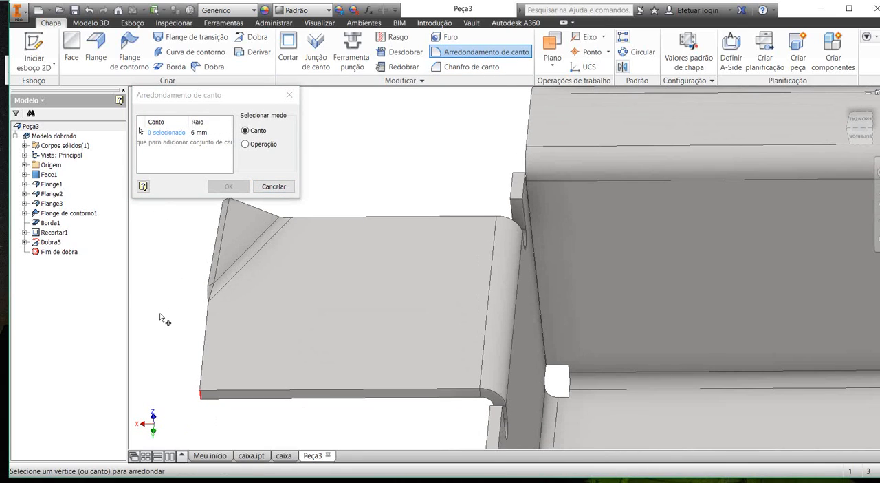
pyautogui.press('Return')
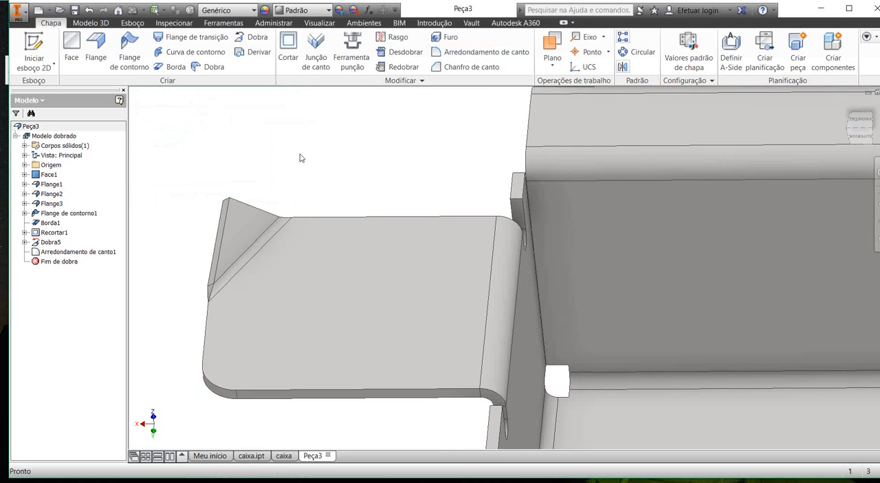
# Step: Create the flat pattern of the box
pyautogui.scroll(3, 301, 157)
pyautogui.keyDown('shift'); pyautogui.moveTo(308, 164); pyautogui.dragTo(387, 132, button='middle'); pyautogui.keyUp('shift')
pyautogui.scroll(4, 314, 171)
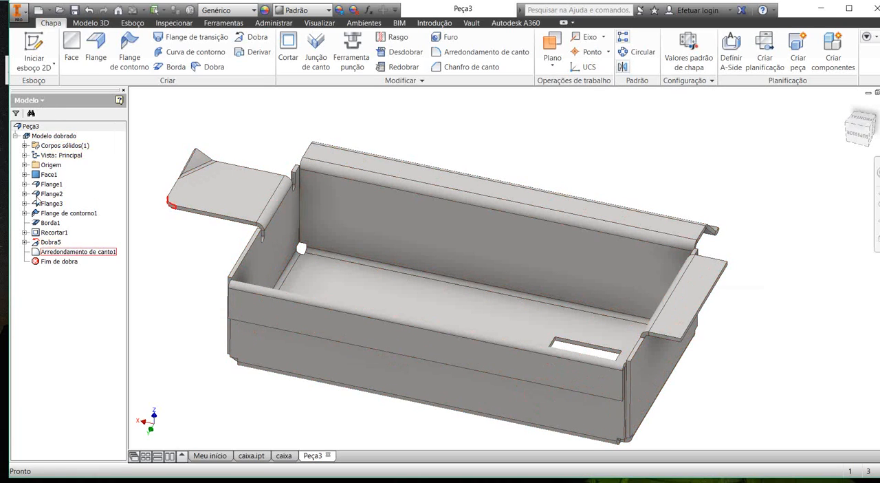
pyautogui.click(765, 52)
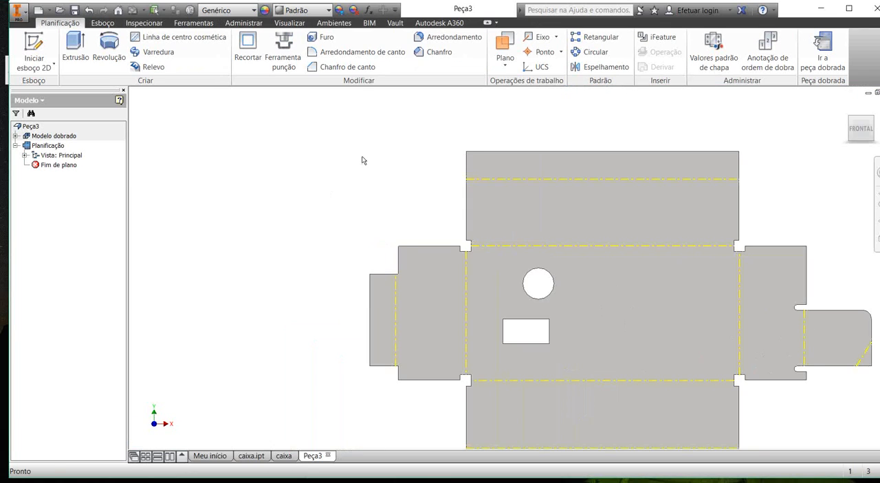
pyautogui.scroll(-4, 330, 152)
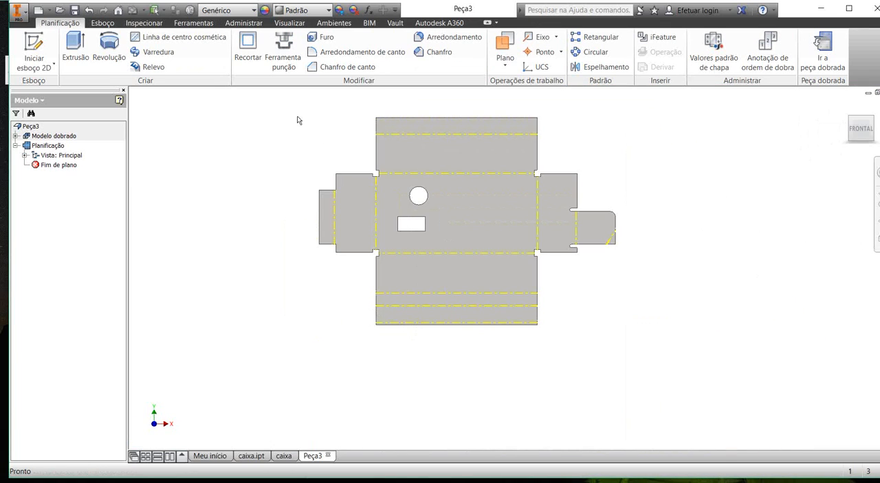
pyautogui.scroll(3, 299, 119)
pyautogui.scroll(-3, 289, 129)
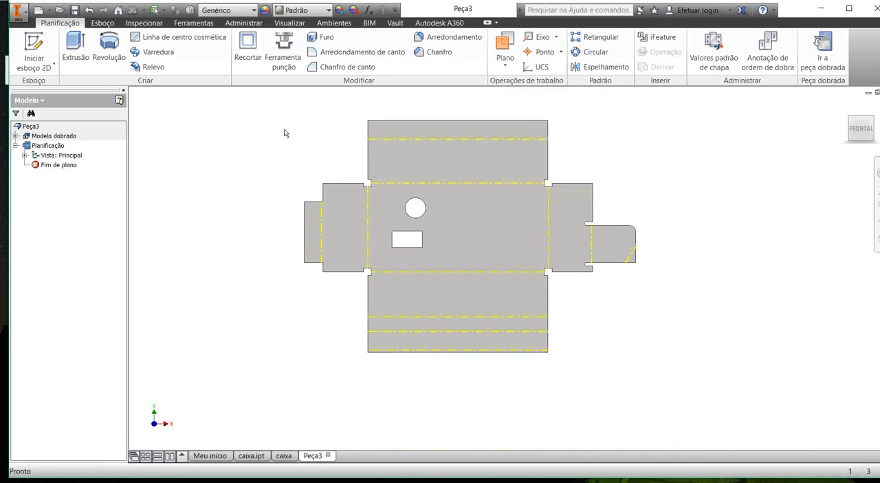
# Step: Measure the flat pattern's overall length between the outer edges of the two end flanges
pyautogui.press('m')
pyautogui.click(303, 220)
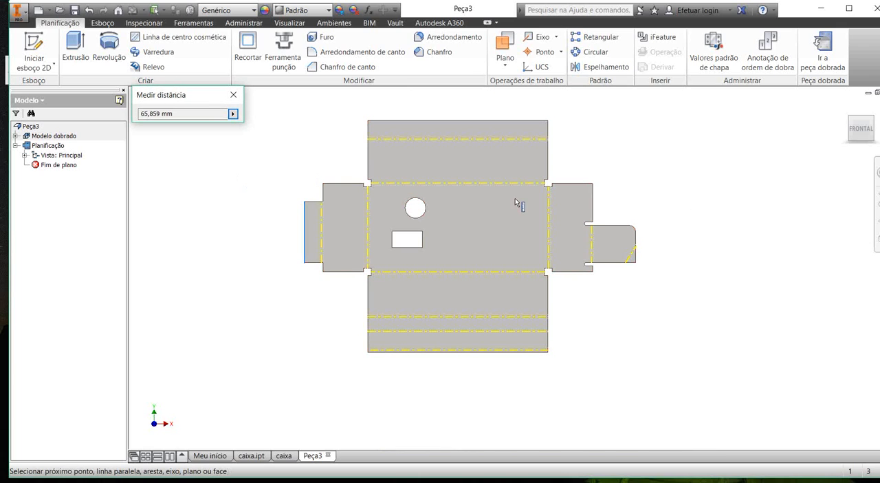
pyautogui.click(636, 240)
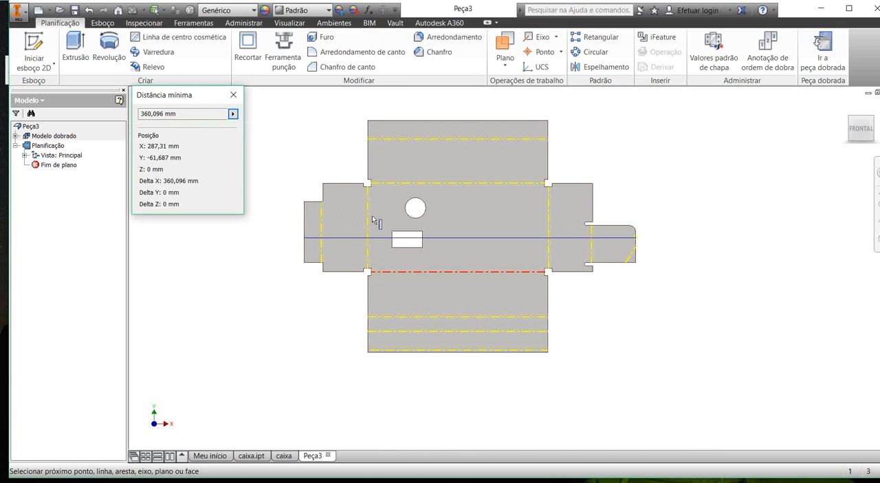
pyautogui.keyDown('shift'); pyautogui.moveTo(372, 216); pyautogui.dragTo(357, 190, button='middle'); pyautogui.keyUp('shift')
pyautogui.press('Escape')
# Step: Measure the distance from the wider end flange's outer edge to its nearest bend line on the flat pattern
pyautogui.scroll(3, 266, 183)
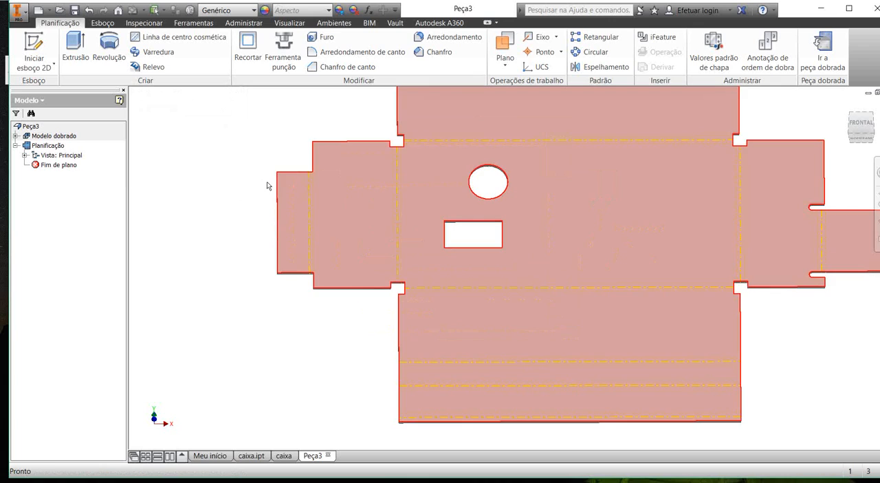
pyautogui.scroll(3, 260, 185)
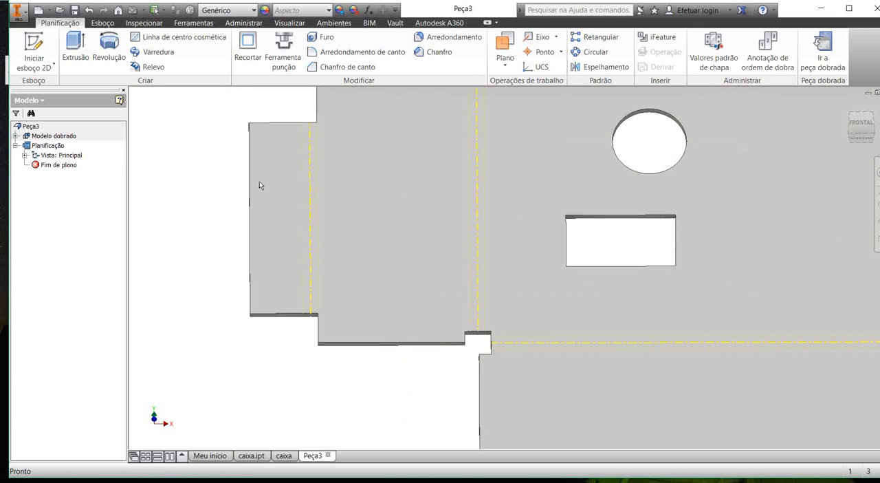
pyautogui.scroll(-2, 259, 181)
pyautogui.scroll(3, 181, 163)
pyautogui.press('m')
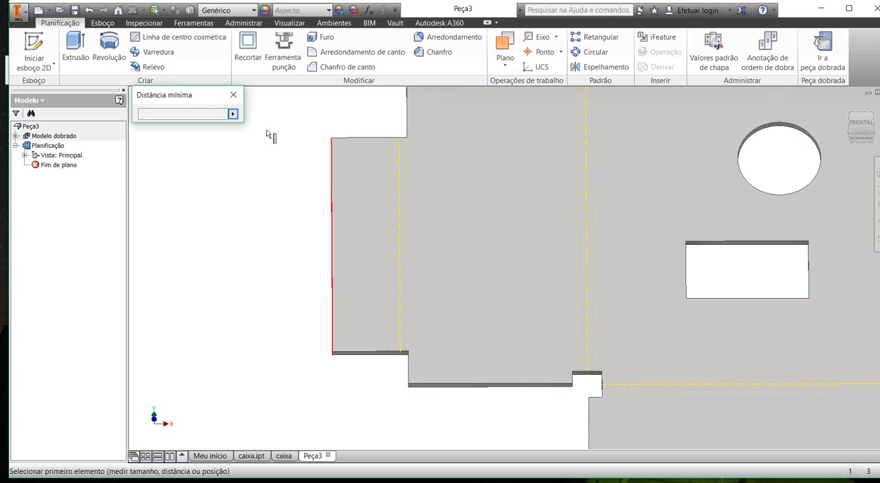
pyautogui.click(269, 134)
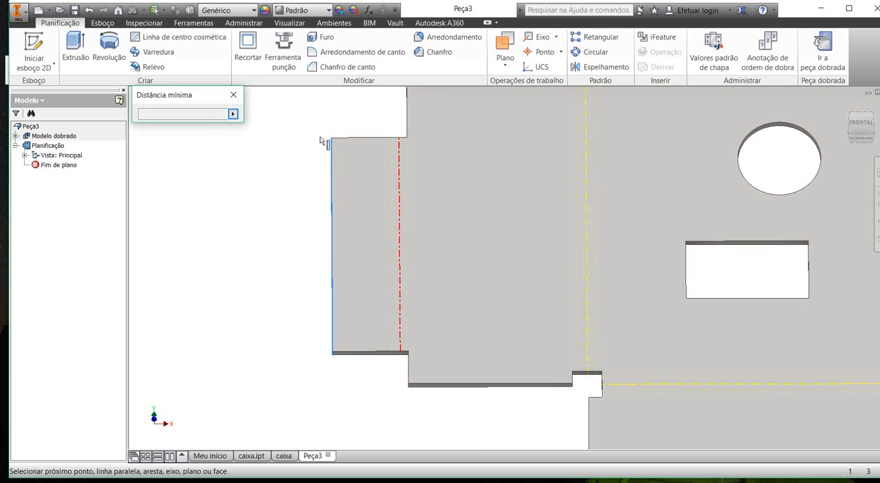
pyautogui.click(321, 140)
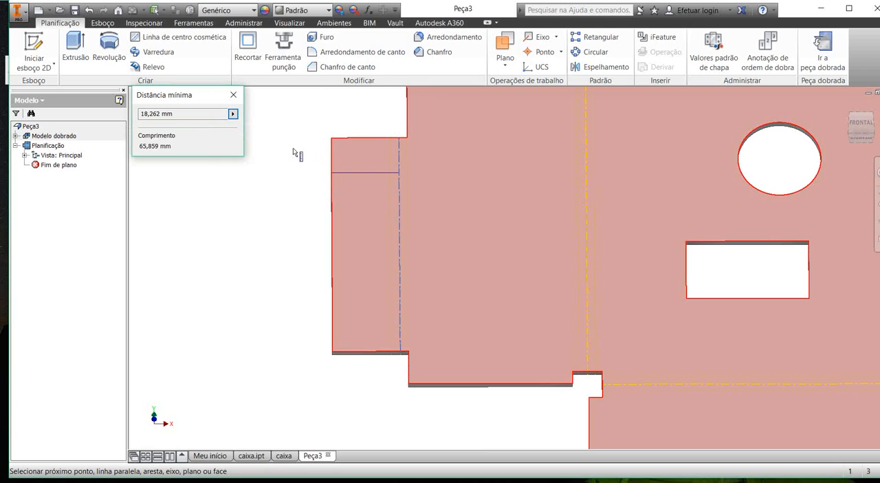
pyautogui.keyDown('shift'); pyautogui.moveTo(287, 157); pyautogui.dragTo(250, 110, button='middle'); pyautogui.keyUp('shift')
pyautogui.scroll(3, 302, 106)
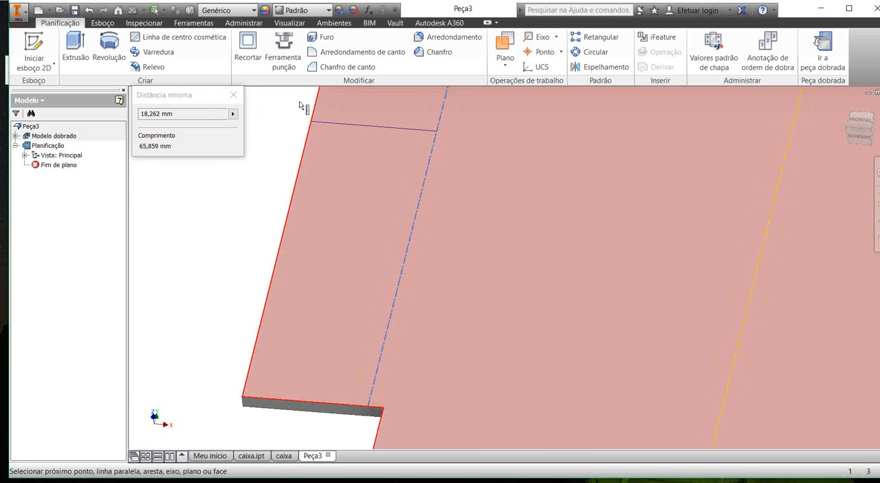
pyautogui.scroll(-2, 352, 103)
pyautogui.press('Escape')
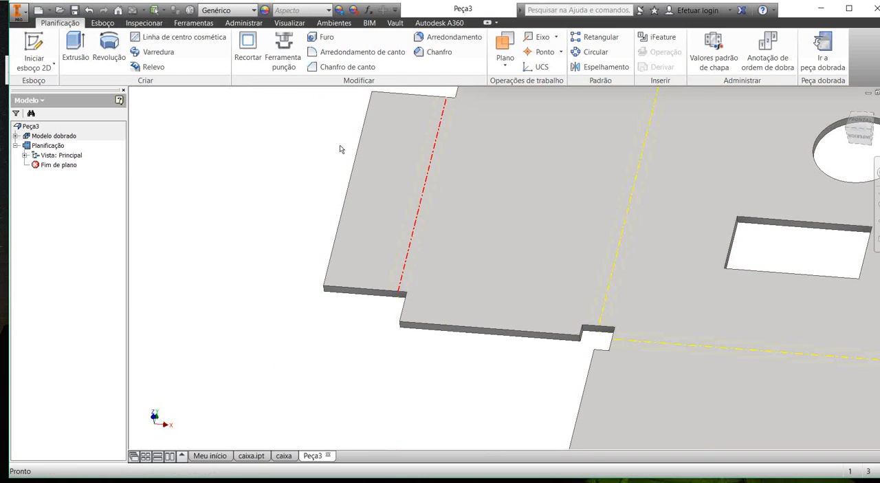
# Step: Return to the folded model and save the part as CAIXA2 in Área de Trabalho
pyautogui.scroll(-5, 340, 149)
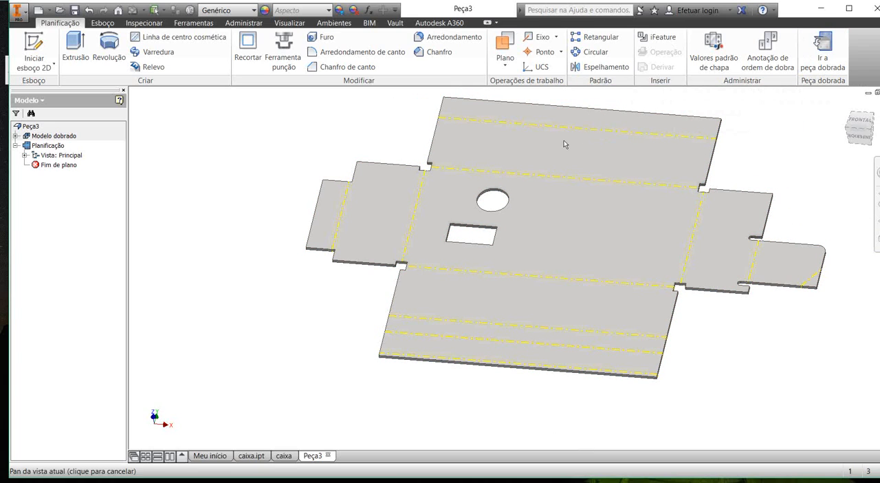
pyautogui.moveTo(563, 140); pyautogui.dragTo(524, 161, button='middle')
pyautogui.keyDown('shift'); pyautogui.moveTo(438, 185); pyautogui.dragTo(405, 172, button='middle'); pyautogui.keyUp('shift')
pyautogui.click(822, 51)
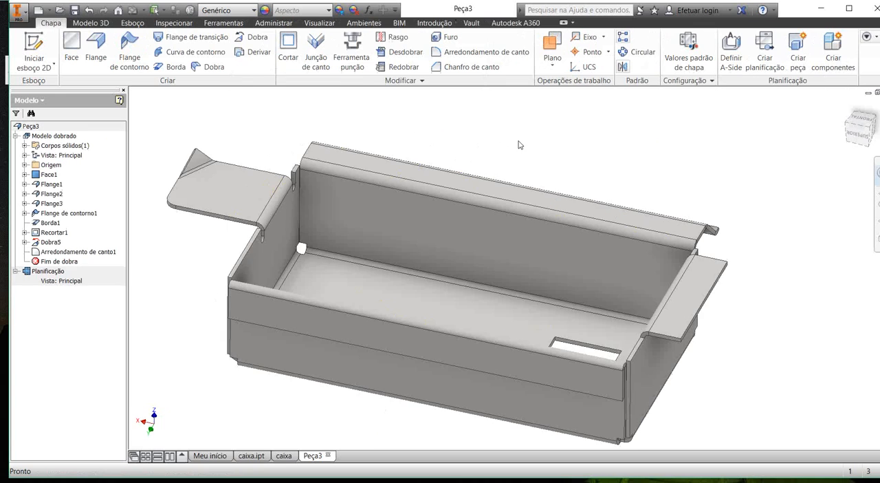
pyautogui.click(74, 10)
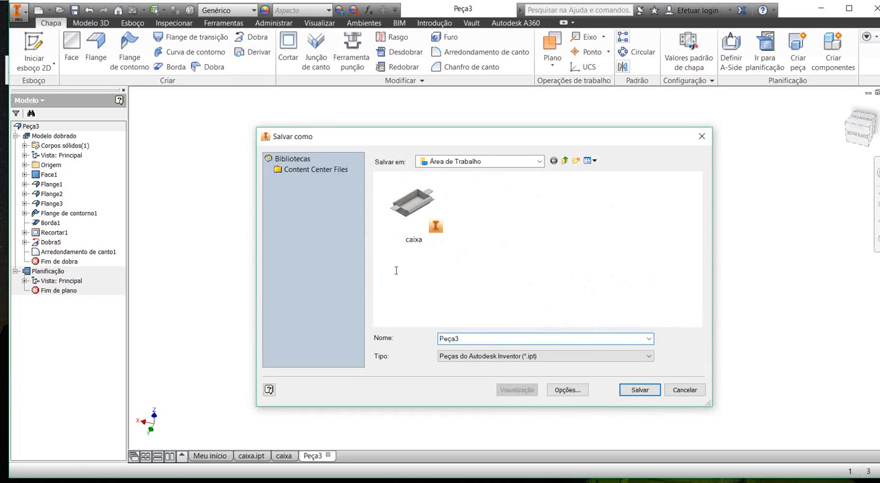
pyautogui.write('c')
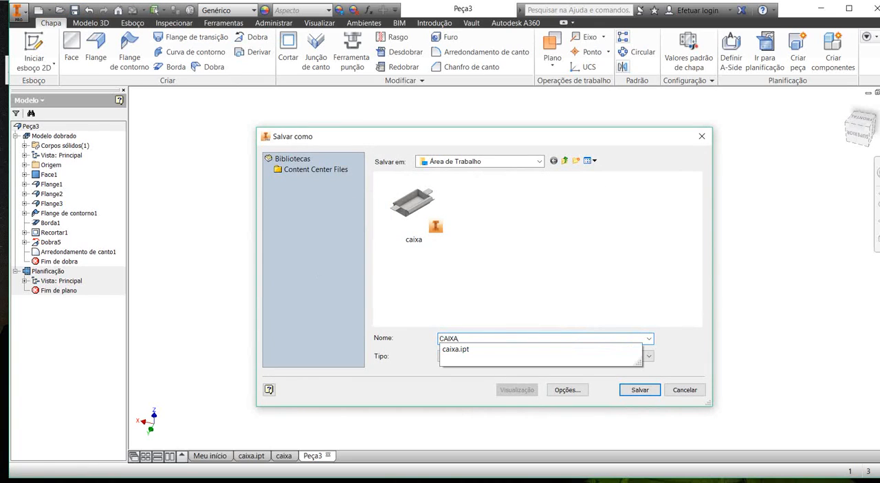
pyautogui.write('AIXA2')
pyautogui.press('Return')
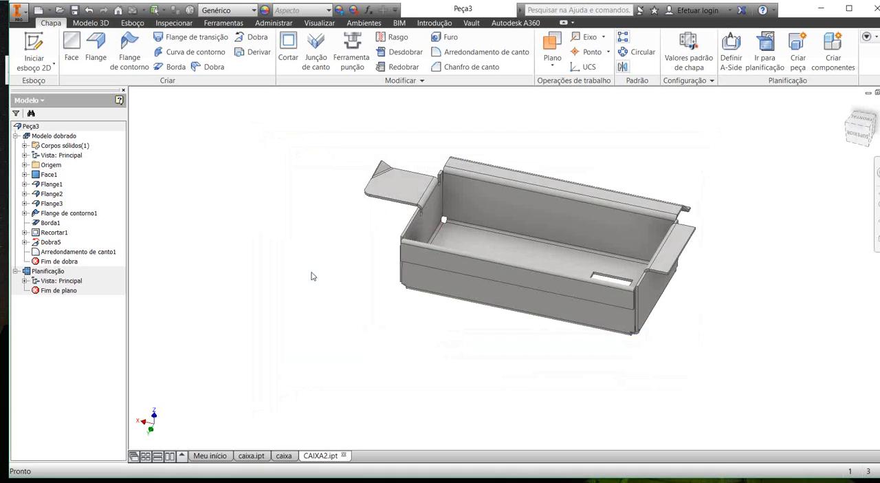
# Step: Create a new drawing from the metric ISO.idw template
pyautogui.moveTo(307, 263); pyautogui.dragTo(266, 272, button='middle')
pyautogui.keyDown('shift'); pyautogui.moveTo(371, 265); pyautogui.dragTo(320, 188, button='middle'); pyautogui.keyUp('shift')
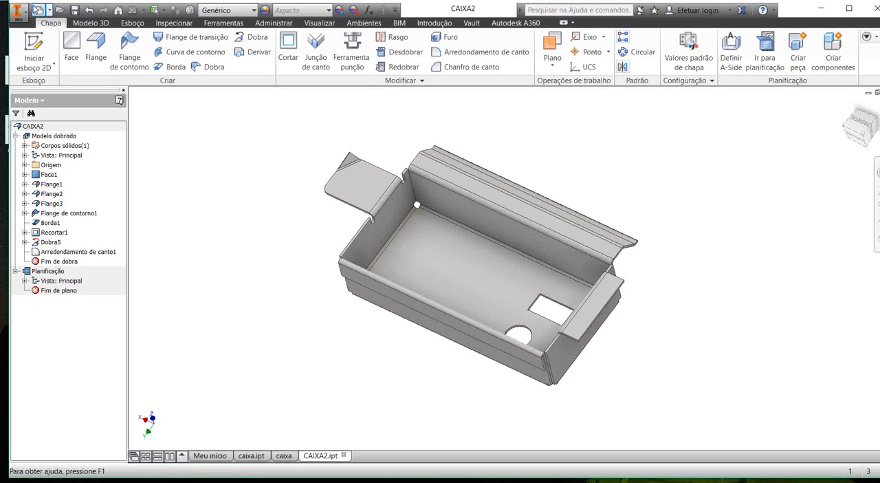
pyautogui.click(38, 9)
pyautogui.scroll(-3, 393, 131)
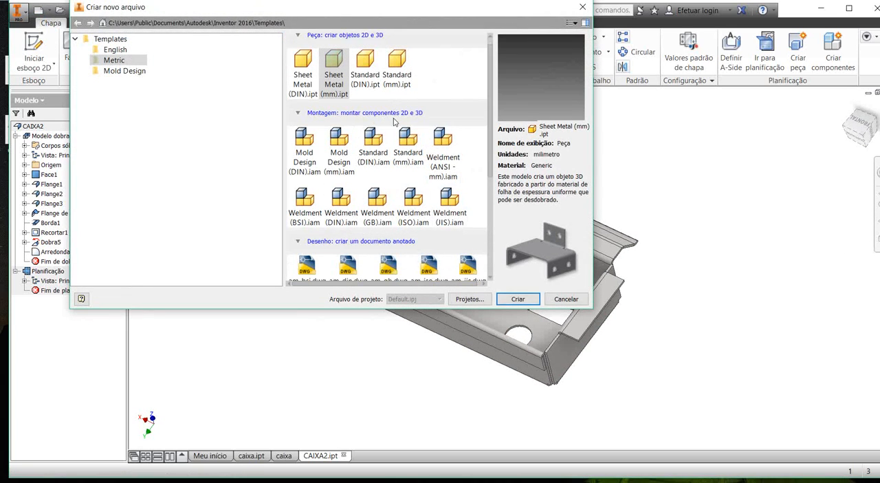
pyautogui.scroll(-1, 395, 162)
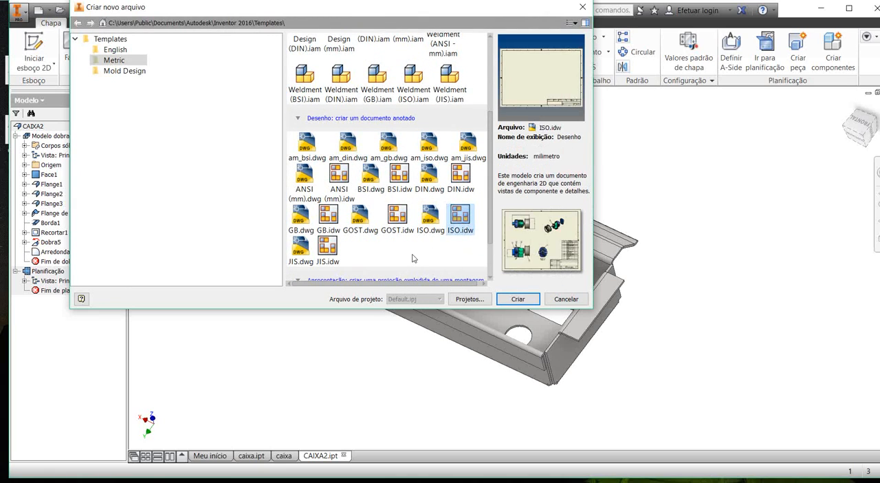
pyautogui.press('Return')
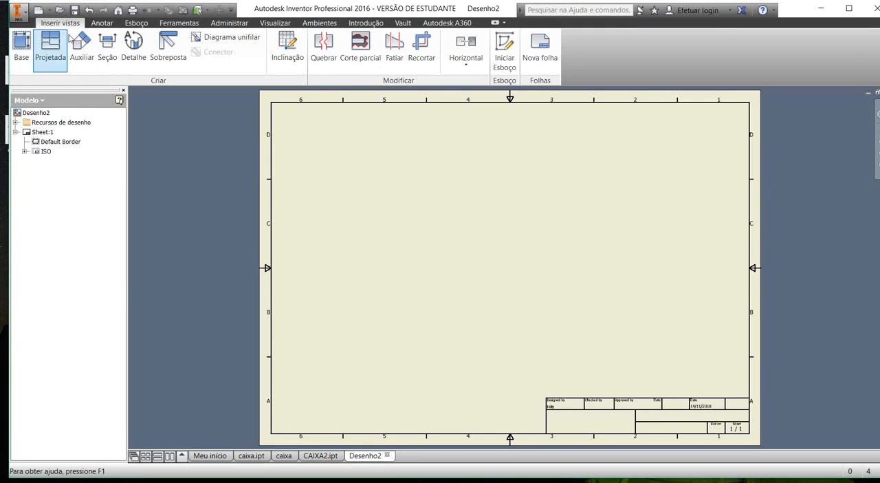
# Step: Place a base view of CAIXA2.ipt's flat pattern on the sheet at 1:4 scale, using the frontal orientation
pyautogui.click(20, 39)
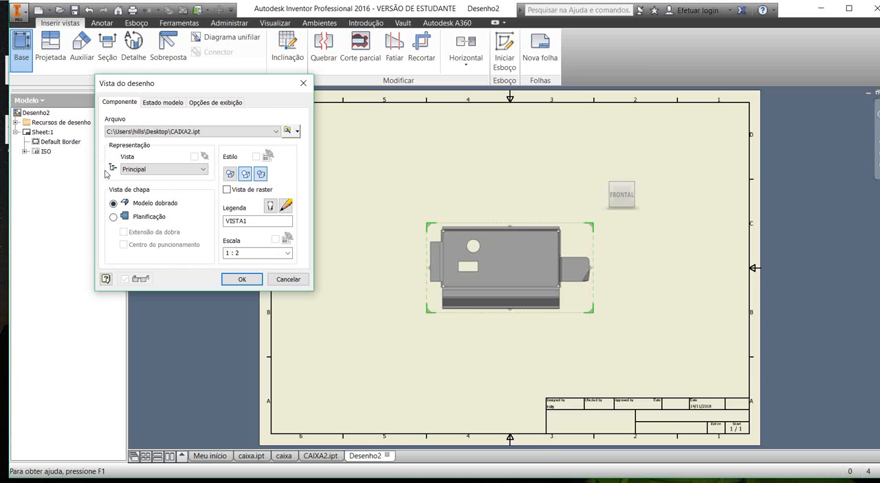
pyautogui.click(114, 216)
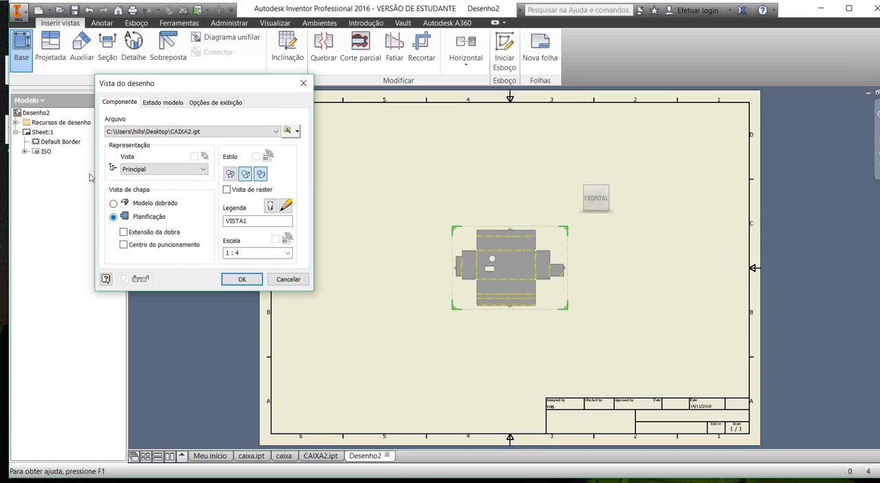
pyautogui.scroll(-3, 616, 266)
pyautogui.moveTo(379, 195); pyautogui.dragTo(397, 195, button='middle')
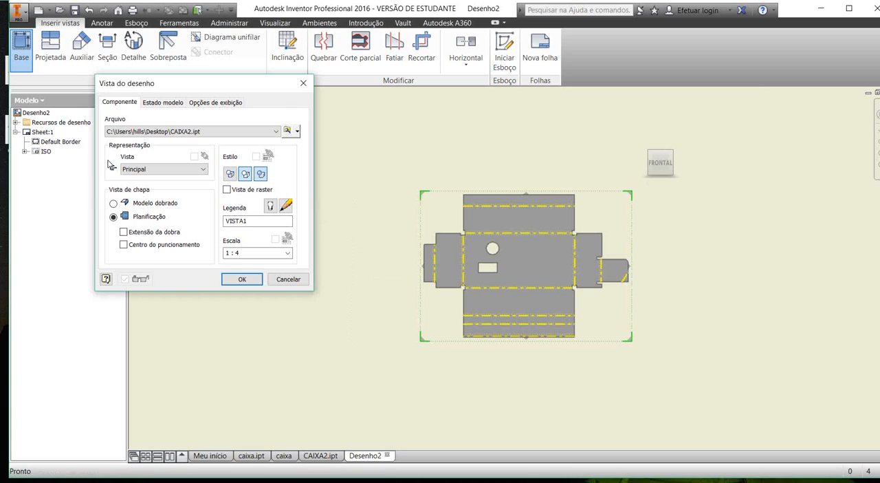
pyautogui.click(113, 204)
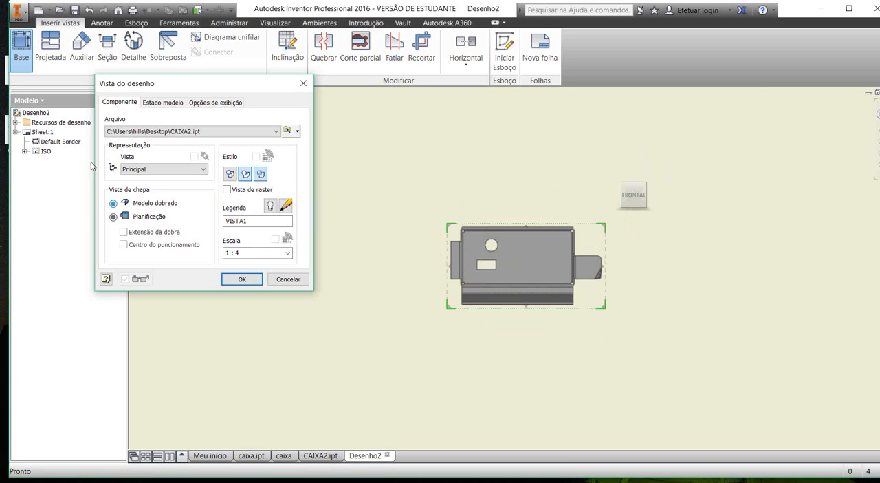
pyautogui.click(113, 216)
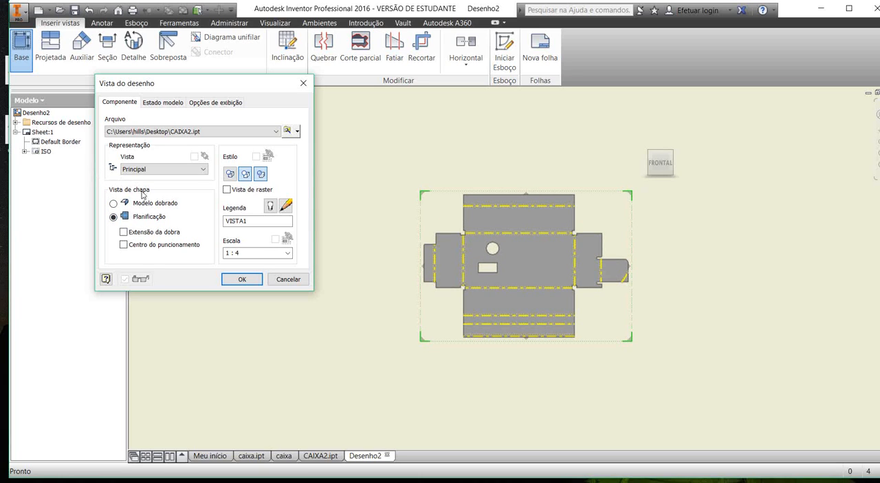
pyautogui.press('Return')
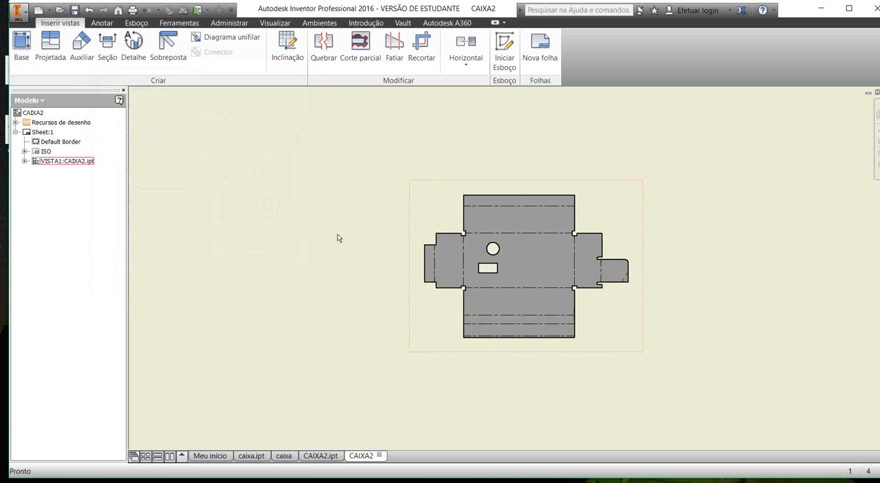
# Step: Switch from the drawing to the CAIXA2.ipt part document
pyautogui.hotkey('ctrl', 'Tab')
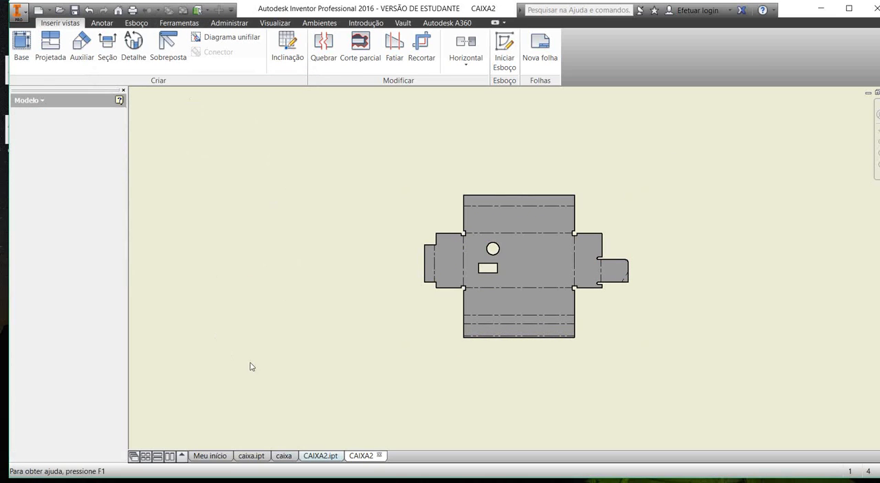